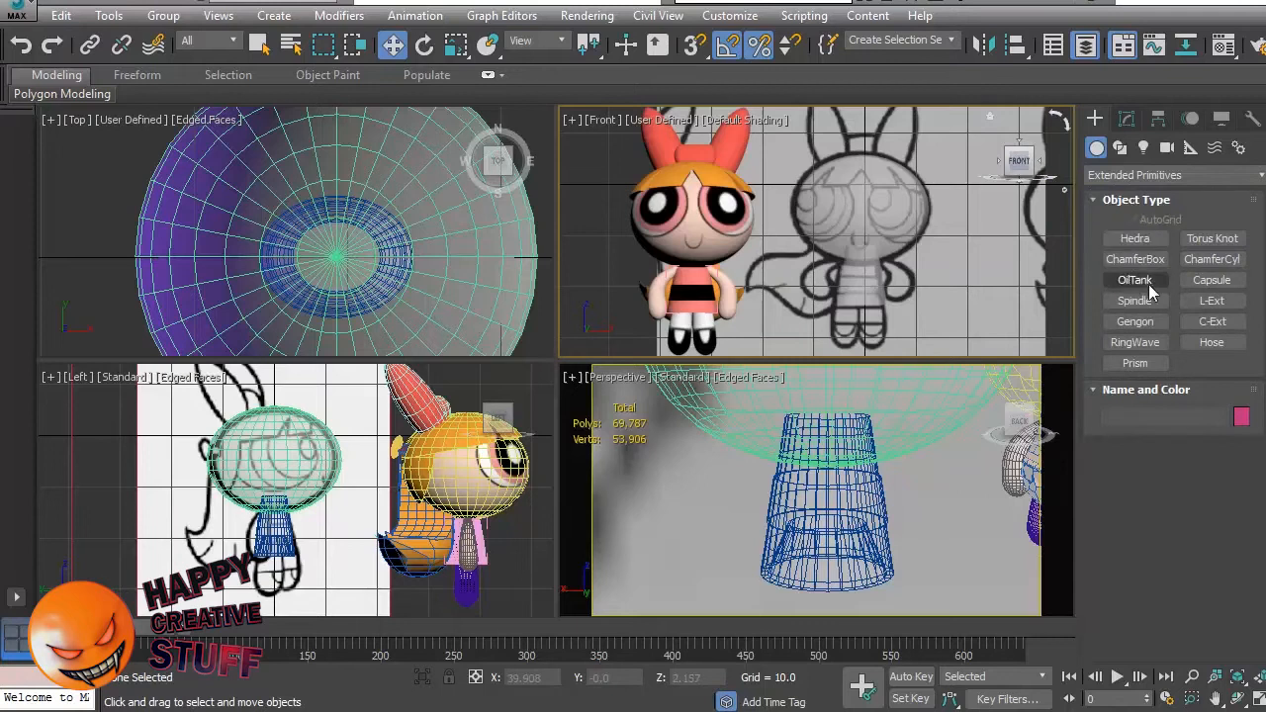
Create a capsule beside the head in the top view, with a radius of about 3.7 and a height of about -24.6.
{"action": "left_click", "coordinate": [1209, 284]}
{"action": "scroll", "coordinate": [344, 241], "scroll_direction": "down", "scroll_amount": 5}
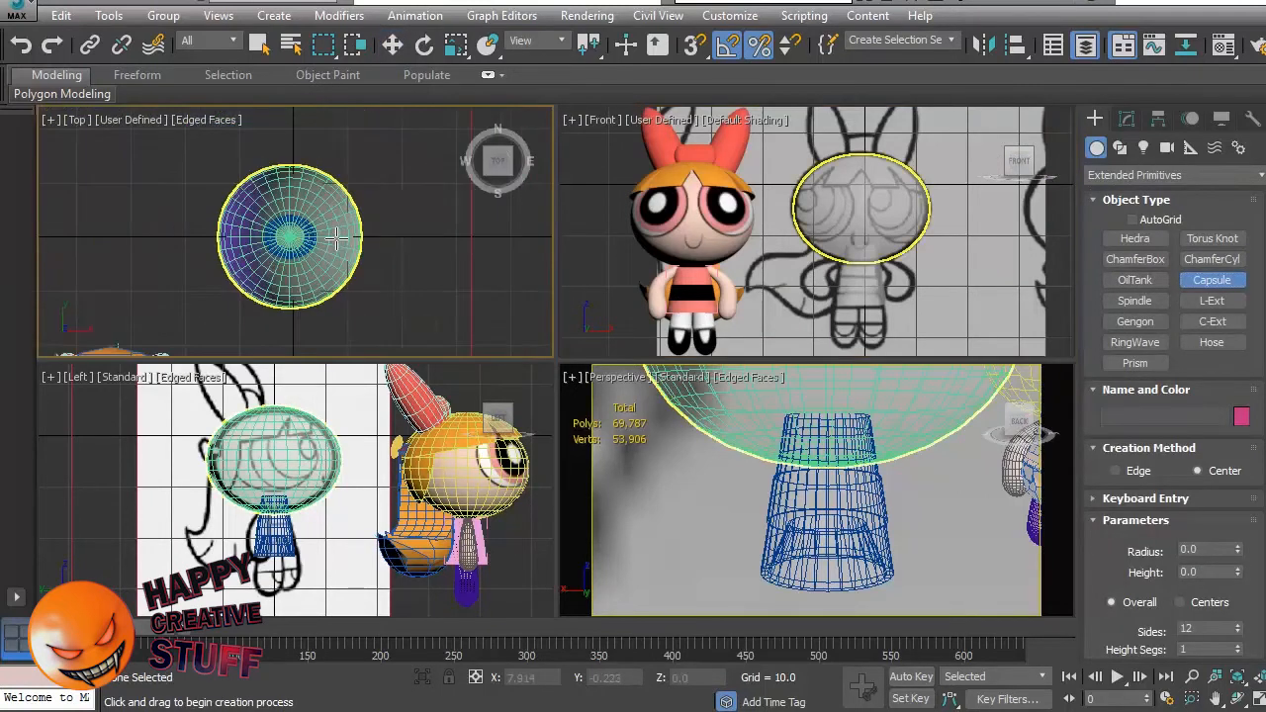
{"action": "left_click_drag", "start_coordinate": [398, 238], "coordinate": [418, 241]}
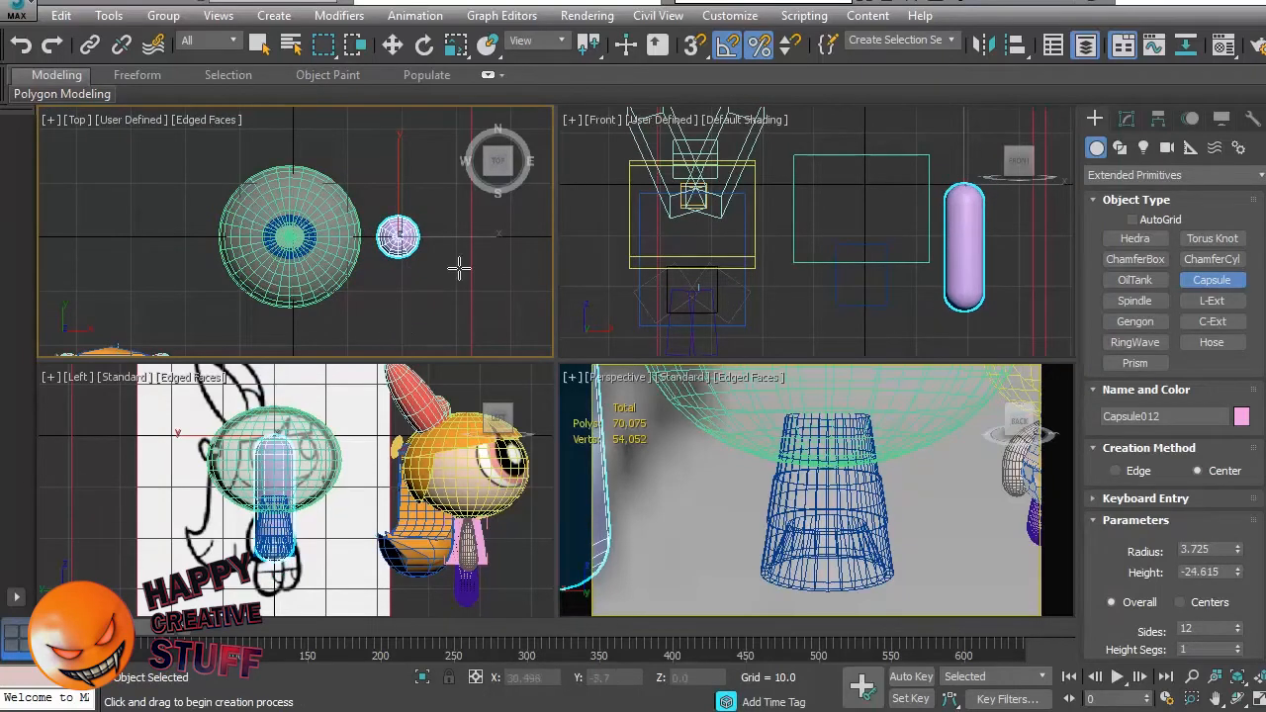
Restore shaded display in the front view and show edged faces on the models.
{"action": "key", "text": "w"}
{"action": "left_click", "coordinate": [904, 333]}
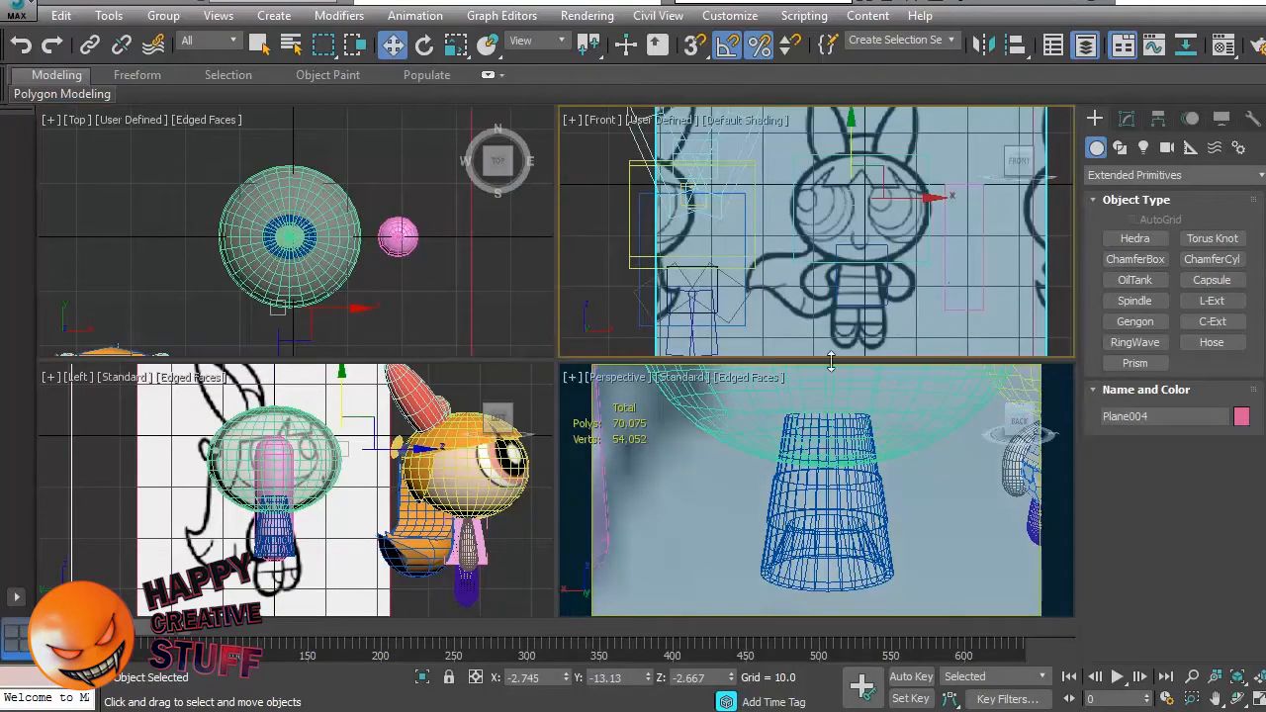
{"action": "left_click", "coordinate": [607, 300]}
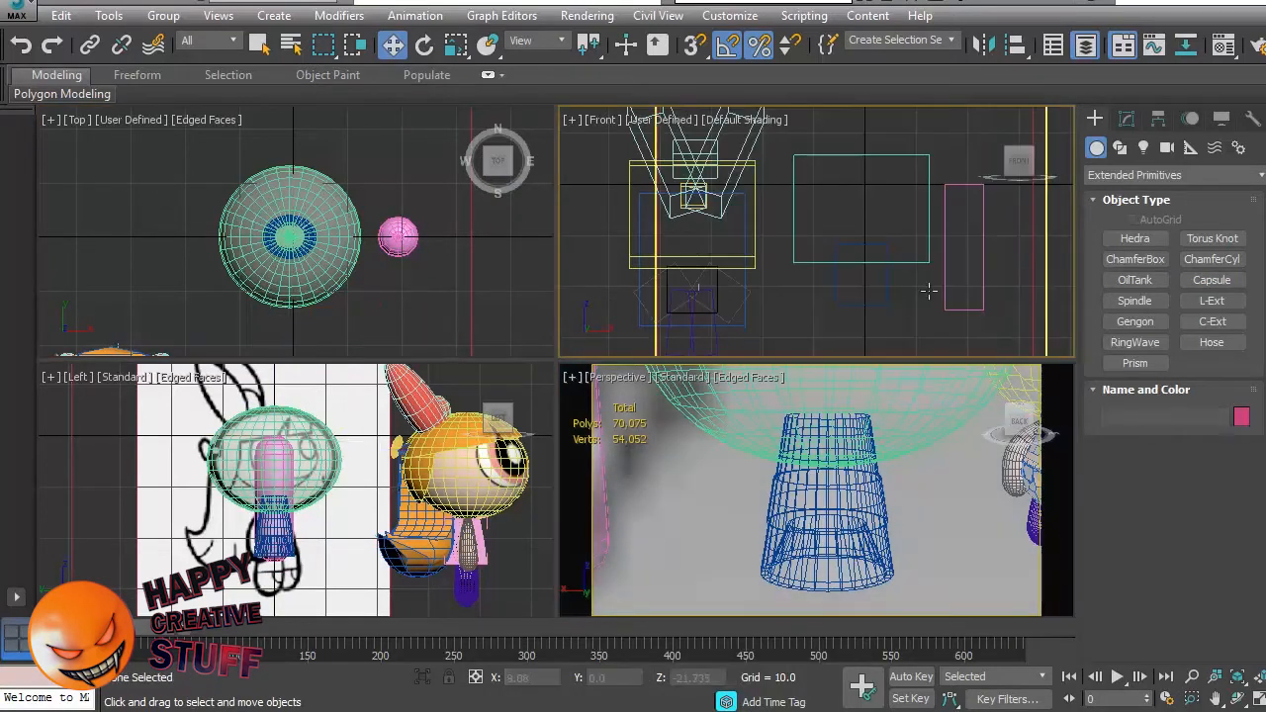
{"action": "left_click", "coordinate": [862, 285]}
{"action": "left_click", "coordinate": [603, 249]}
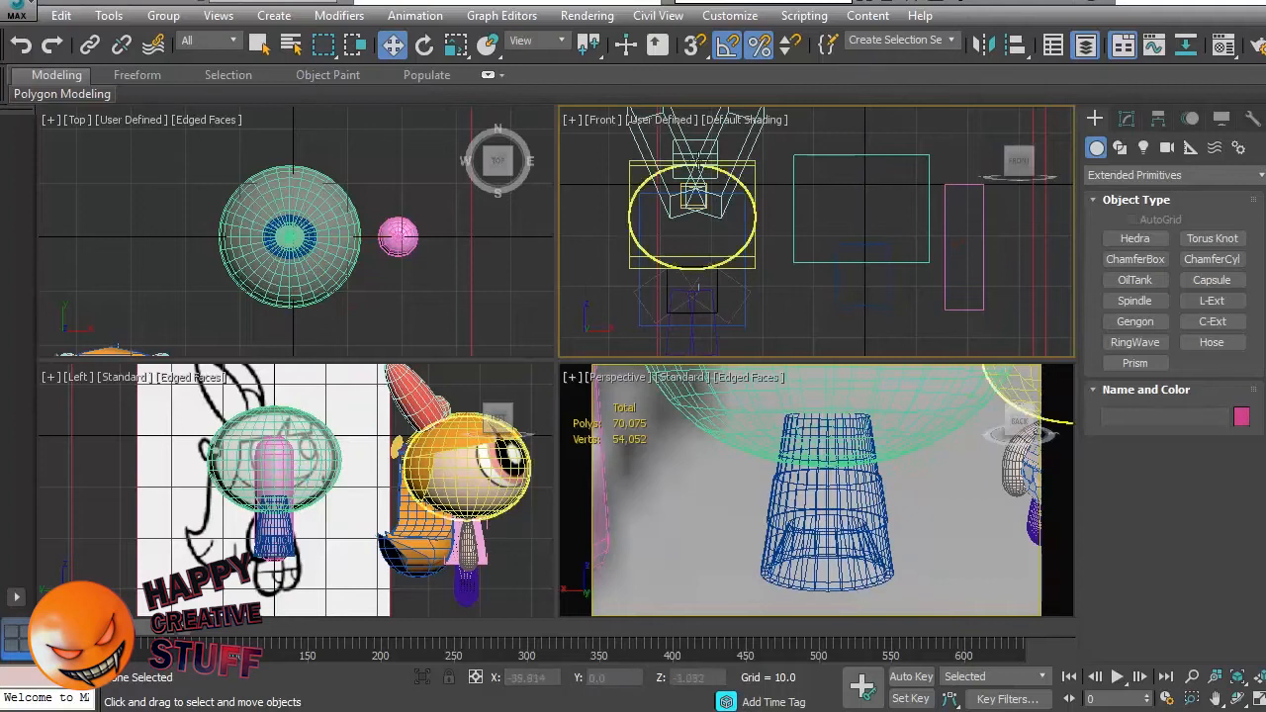
{"action": "key", "text": "F3"}
{"action": "left_click", "coordinate": [747, 121]}
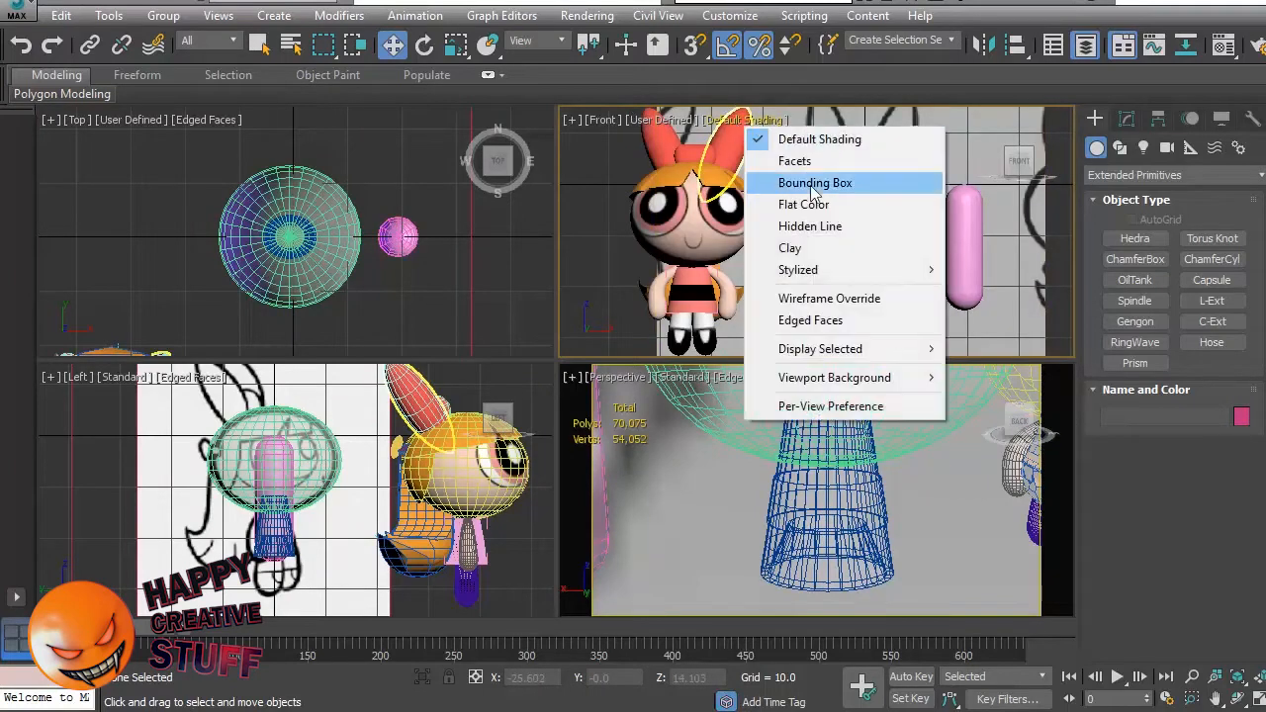
{"action": "left_click", "coordinate": [824, 319]}
Assign the transparent reference material to the new capsule.
{"action": "left_click", "coordinate": [959, 261]}
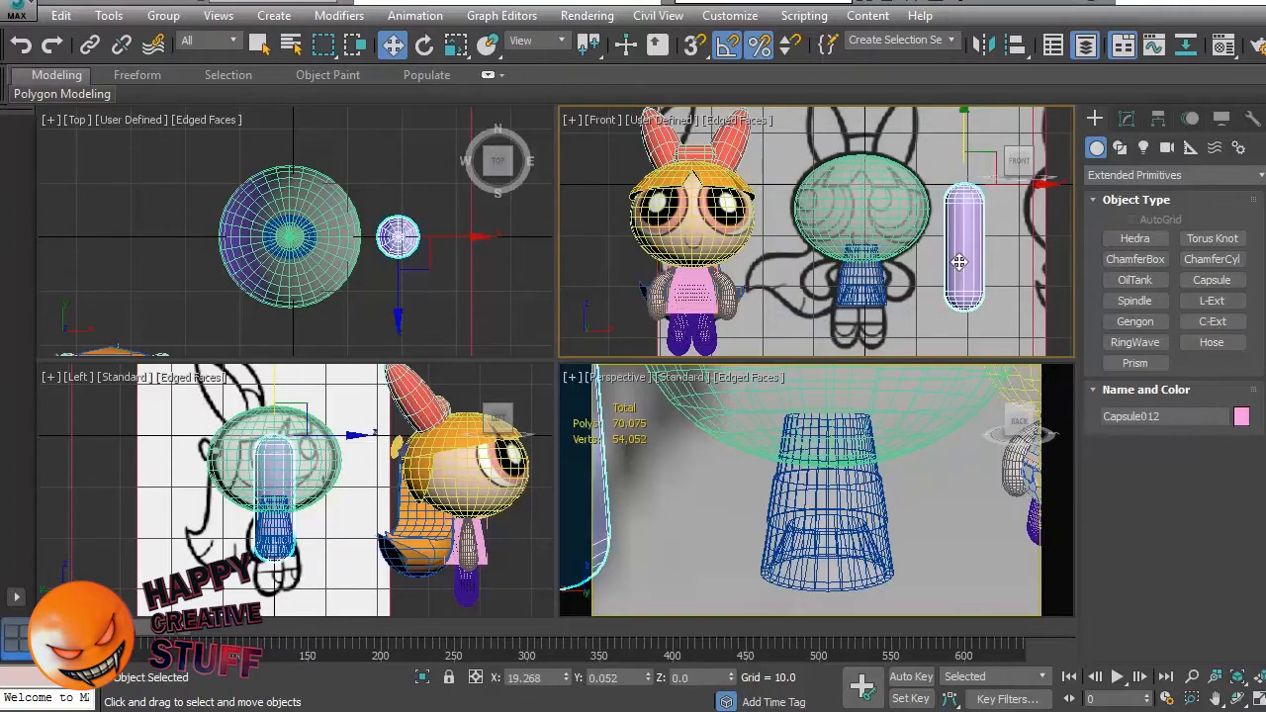
{"action": "key", "text": "m"}
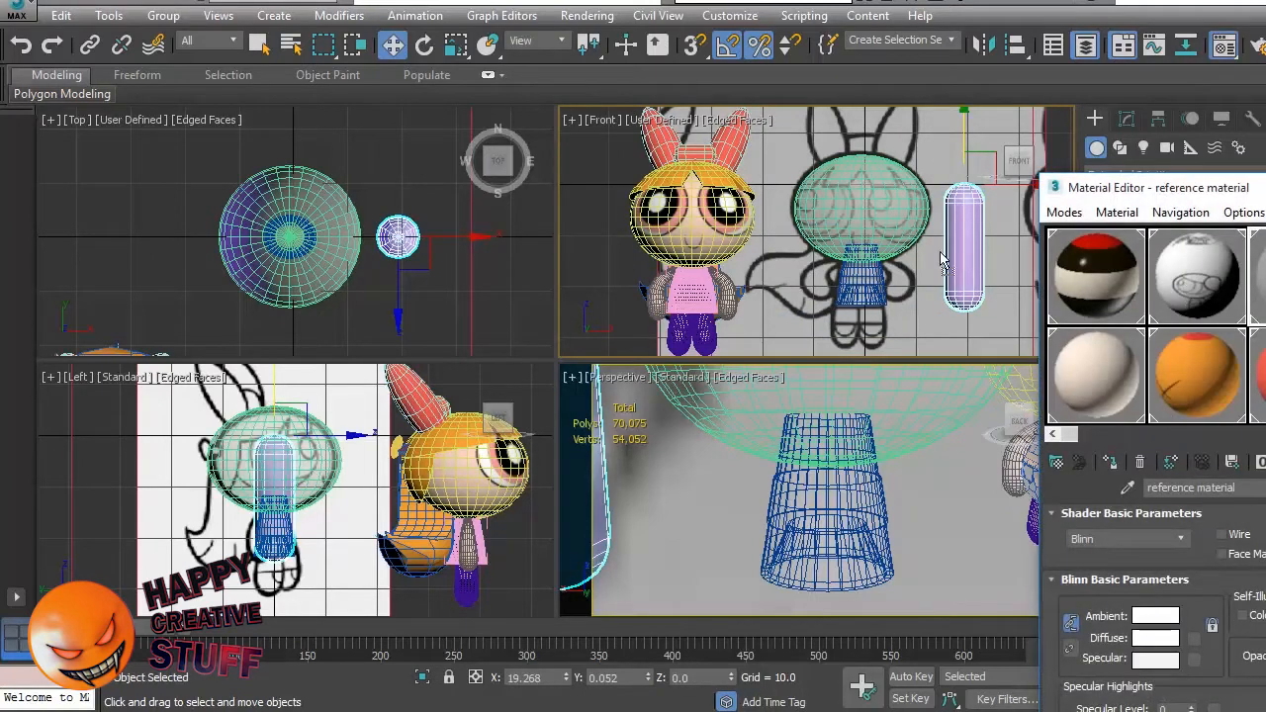
{"action": "key", "text": "m"}
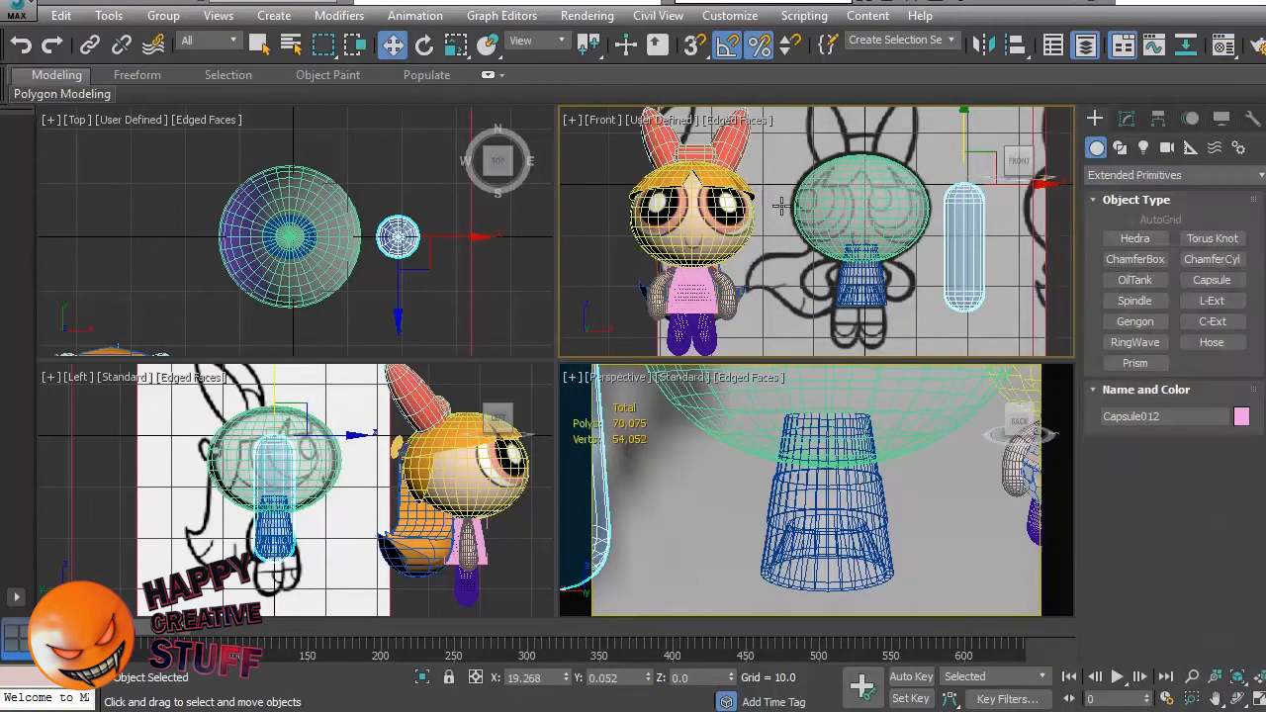
Reduce the capsule's radius to 2.346 and set its height to -18.707.
{"action": "scroll", "coordinate": [1000, 316], "scroll_direction": "up", "scroll_amount": 2}
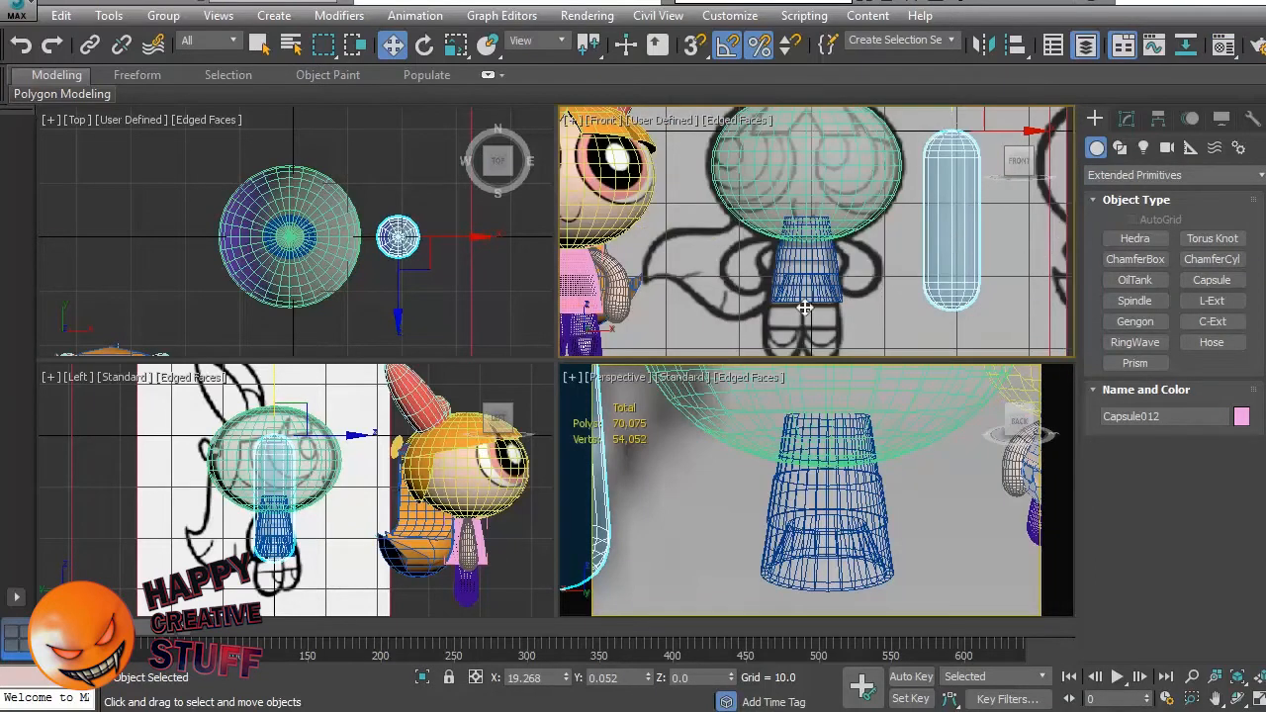
{"action": "left_click", "coordinate": [1126, 117]}
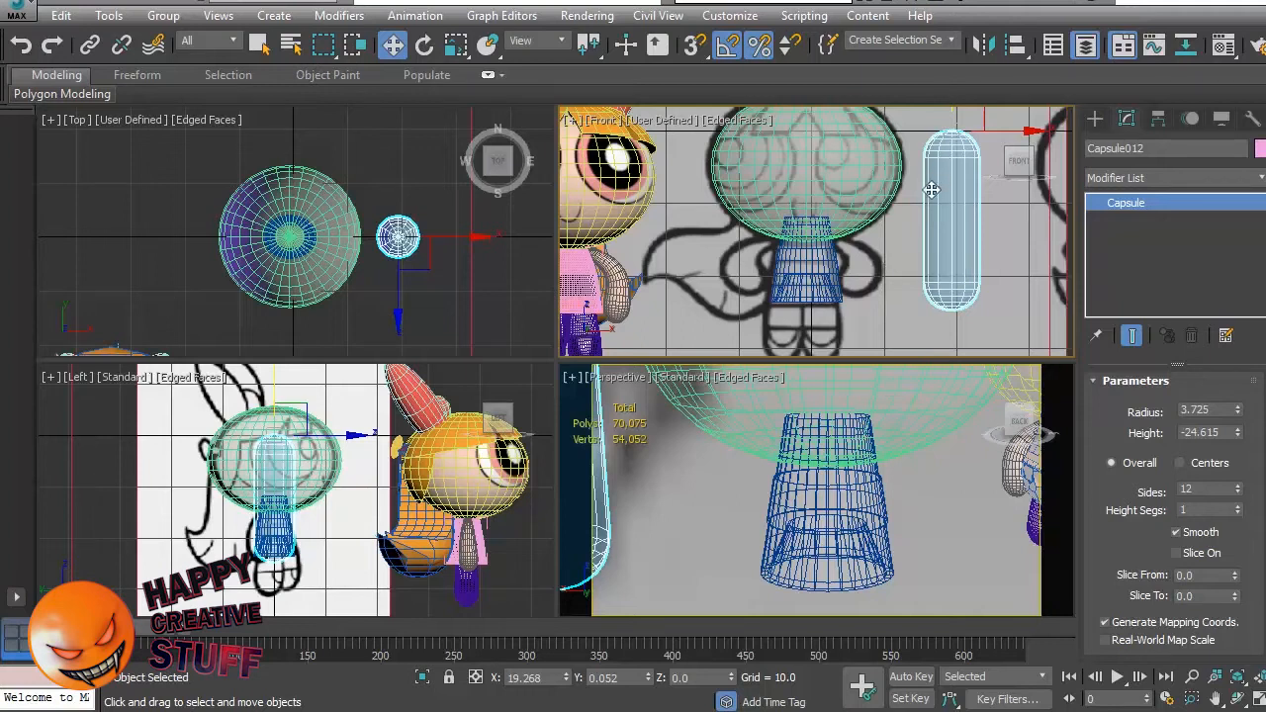
{"action": "left_click_drag", "start_coordinate": [1237, 410], "coordinate": [1241, 450]}
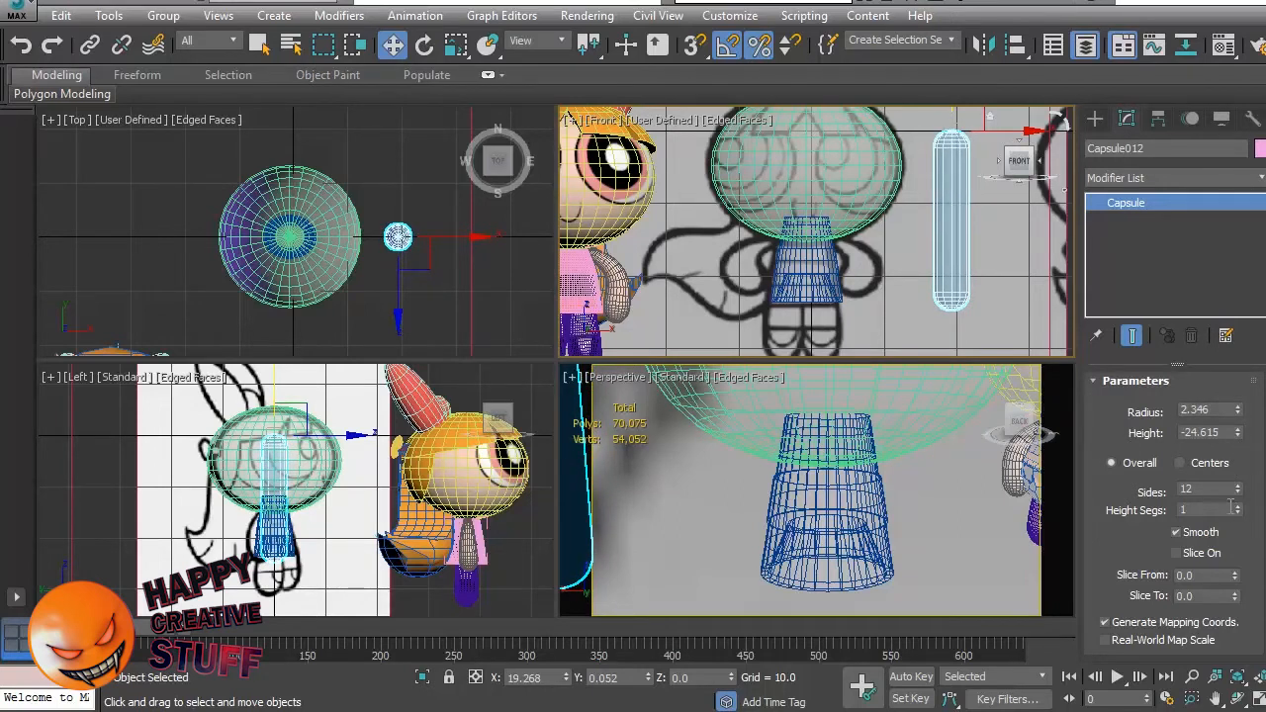
{"action": "left_click_drag", "start_coordinate": [1243, 439], "coordinate": [1247, 413]}
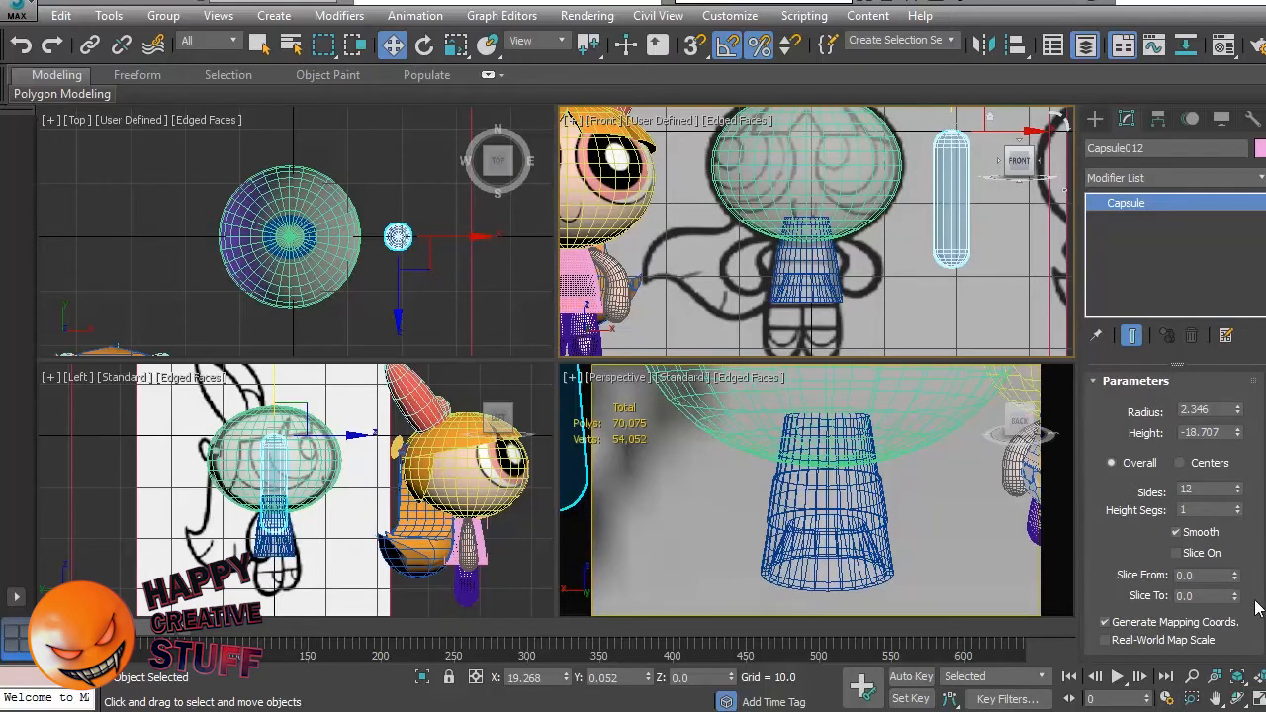
Move the capsule down next to the body in the front view and reduce its radius to 1.924.
{"action": "right_click", "coordinate": [910, 247]}
{"action": "left_click", "coordinate": [871, 267]}
{"action": "left_click", "coordinate": [1031, 283]}
{"action": "left_click", "coordinate": [965, 163]}
{"action": "left_click_drag", "start_coordinate": [981, 111], "coordinate": [937, 190]}
{"action": "left_click_drag", "start_coordinate": [1241, 415], "coordinate": [1245, 432]}
Convert the capsule beside the body to an editable poly.
{"action": "left_click", "coordinate": [884, 238]}
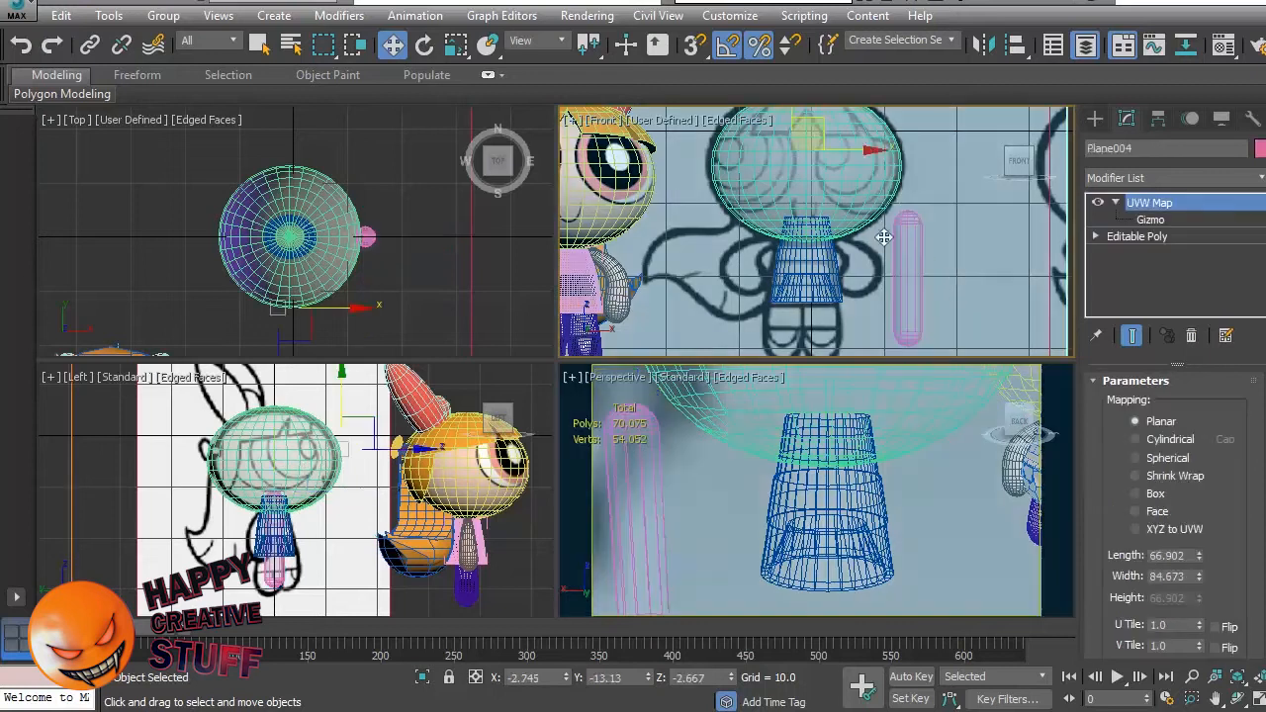
{"action": "left_click", "coordinate": [904, 240]}
{"action": "right_click", "coordinate": [910, 238]}
{"action": "mouse_move", "coordinate": [977, 442]}
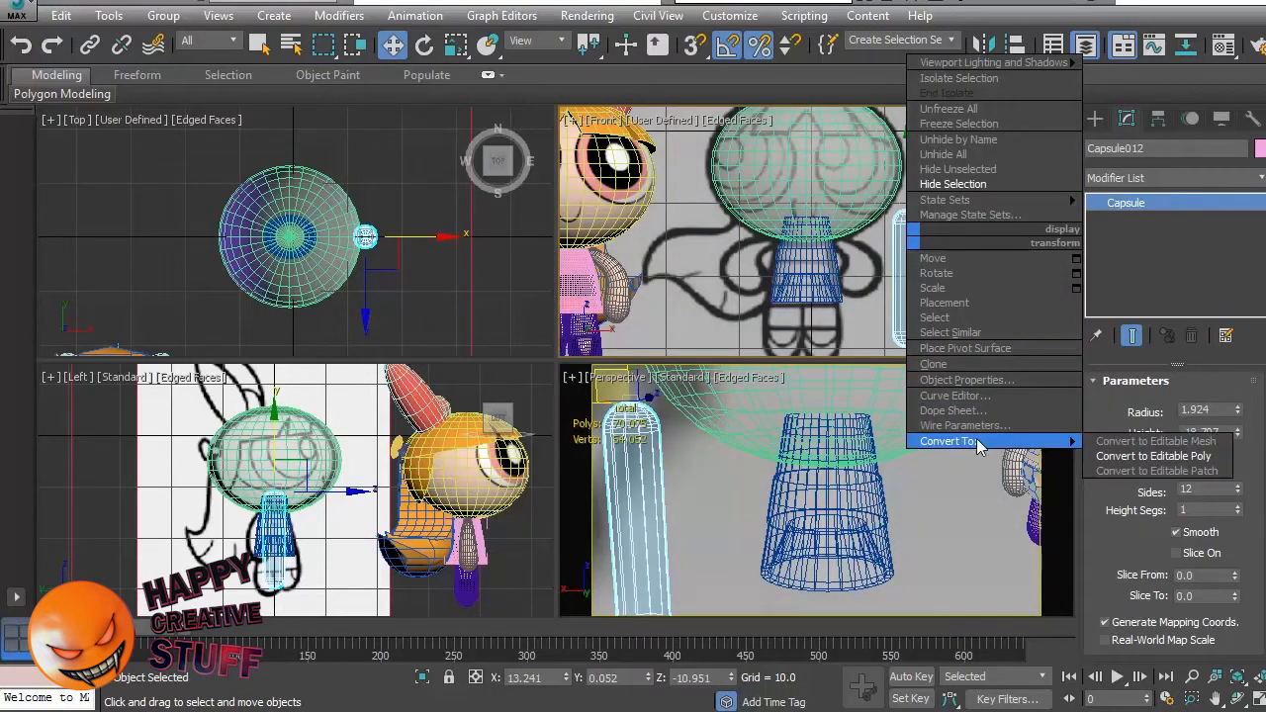
{"action": "left_click", "coordinate": [1154, 456]}
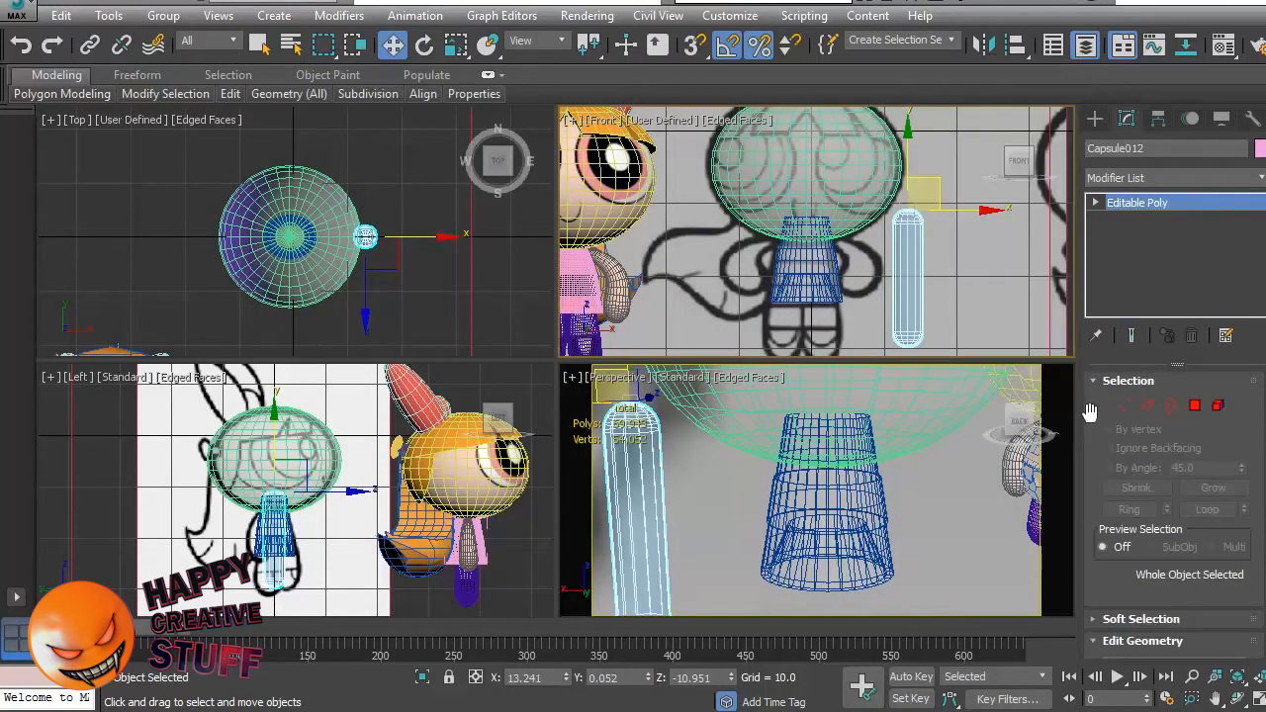
Select the edges of the capsule's upper cap and scale them down in the top view to taper the arm.
{"action": "left_click", "coordinate": [1149, 406]}
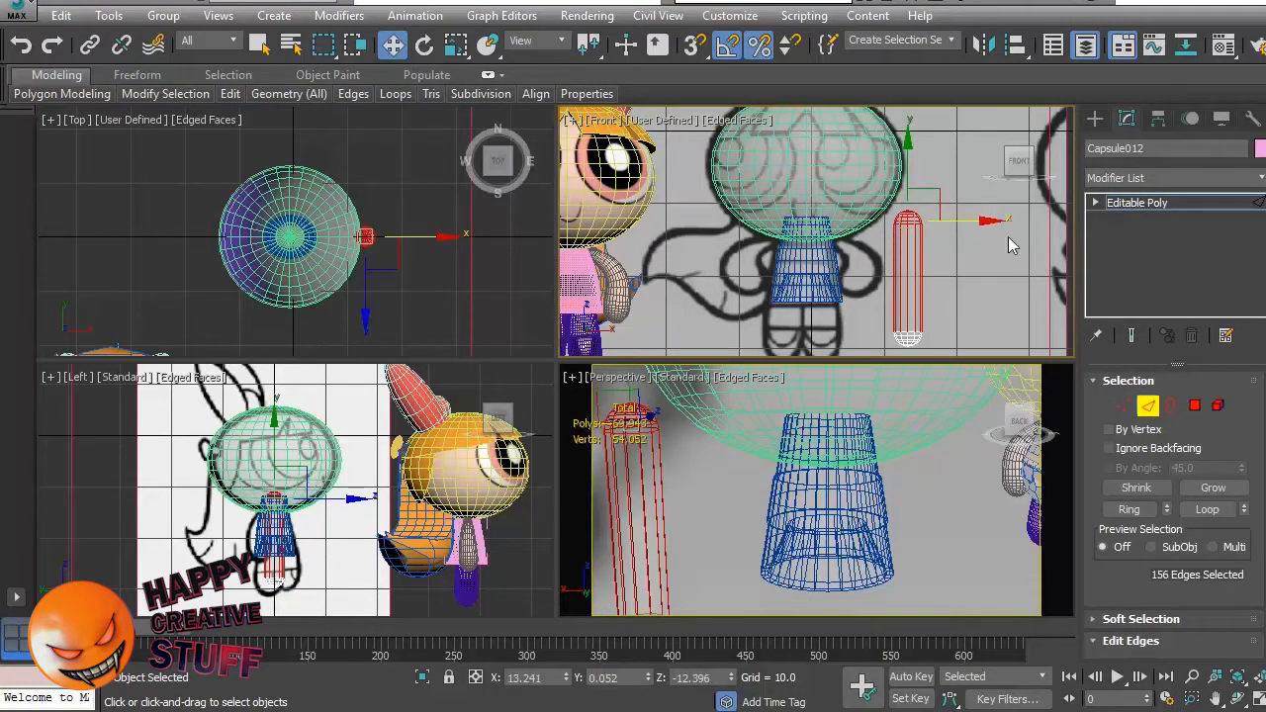
{"action": "left_click_drag", "start_coordinate": [887, 205], "coordinate": [959, 239]}
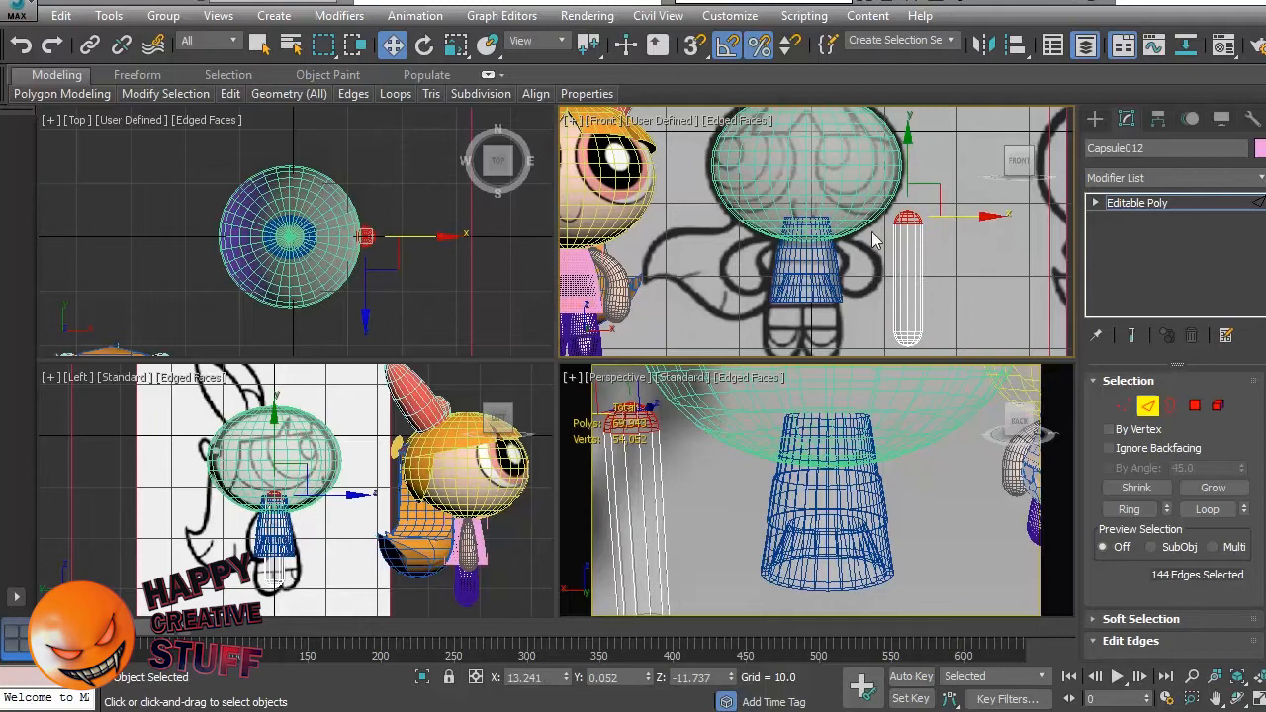
{"action": "key", "text": "r"}
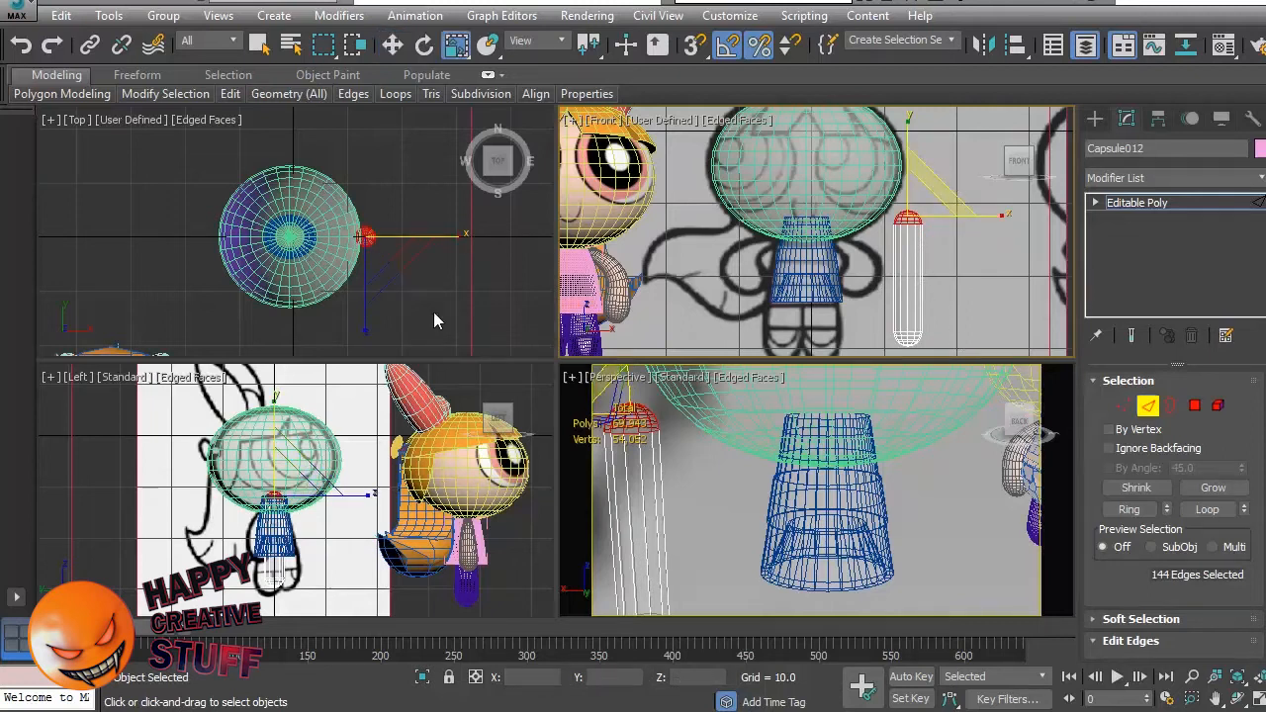
{"action": "right_click", "coordinate": [404, 284]}
{"action": "scroll", "coordinate": [342, 212], "scroll_direction": "up", "scroll_amount": 6}
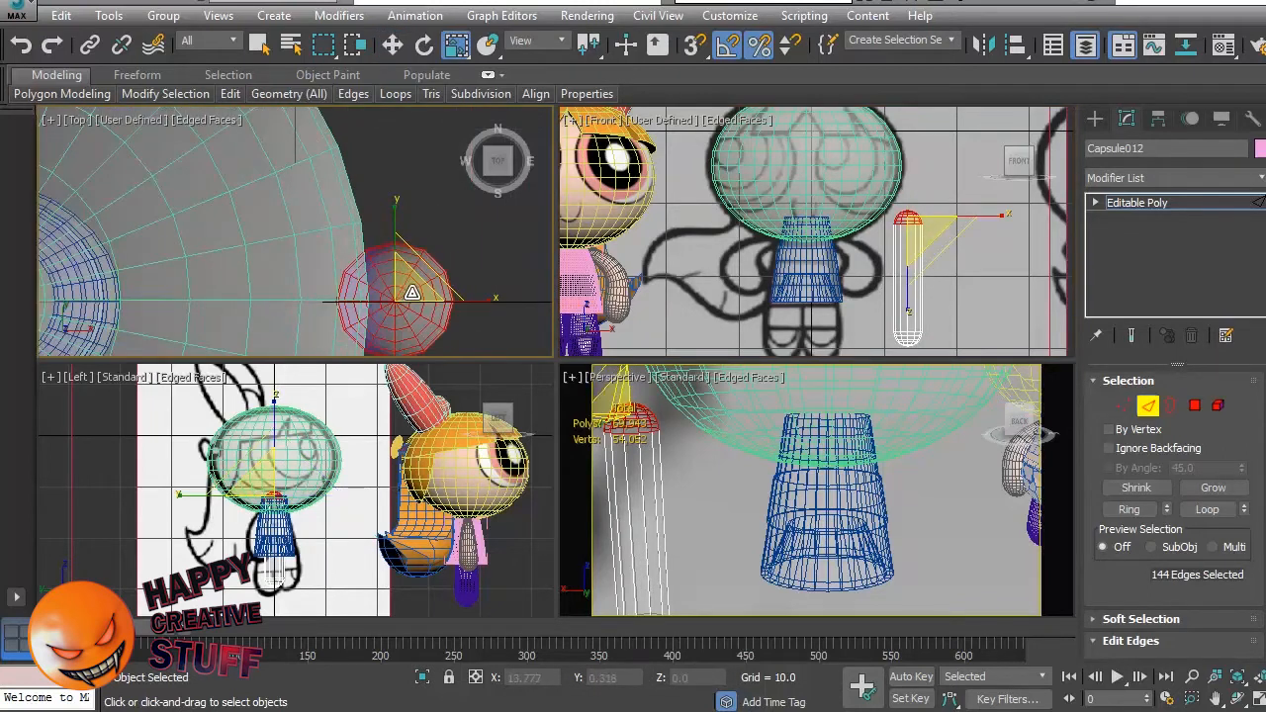
{"action": "left_click_drag", "start_coordinate": [399, 305], "coordinate": [378, 348]}
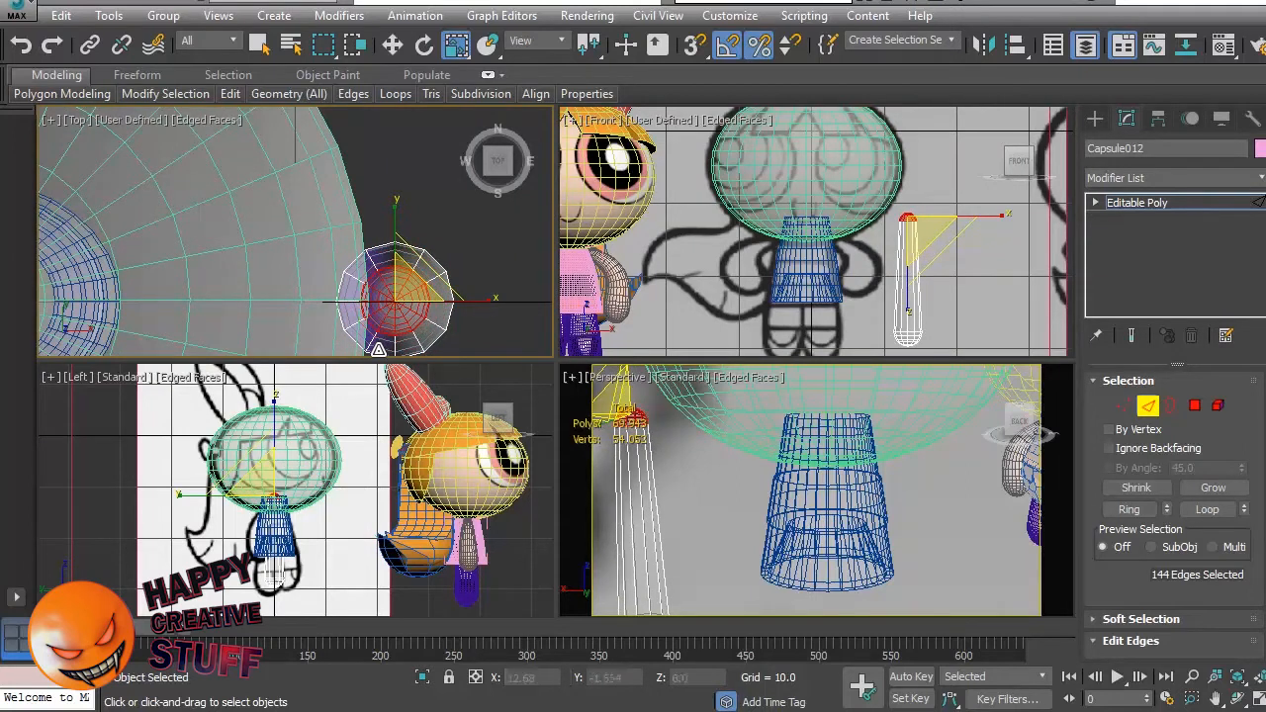
{"action": "right_click", "coordinate": [1016, 256]}
Deselect the cap edges, leave edge editing and move the whole tapered capsule up beside the head and body.
{"action": "key", "text": "w"}
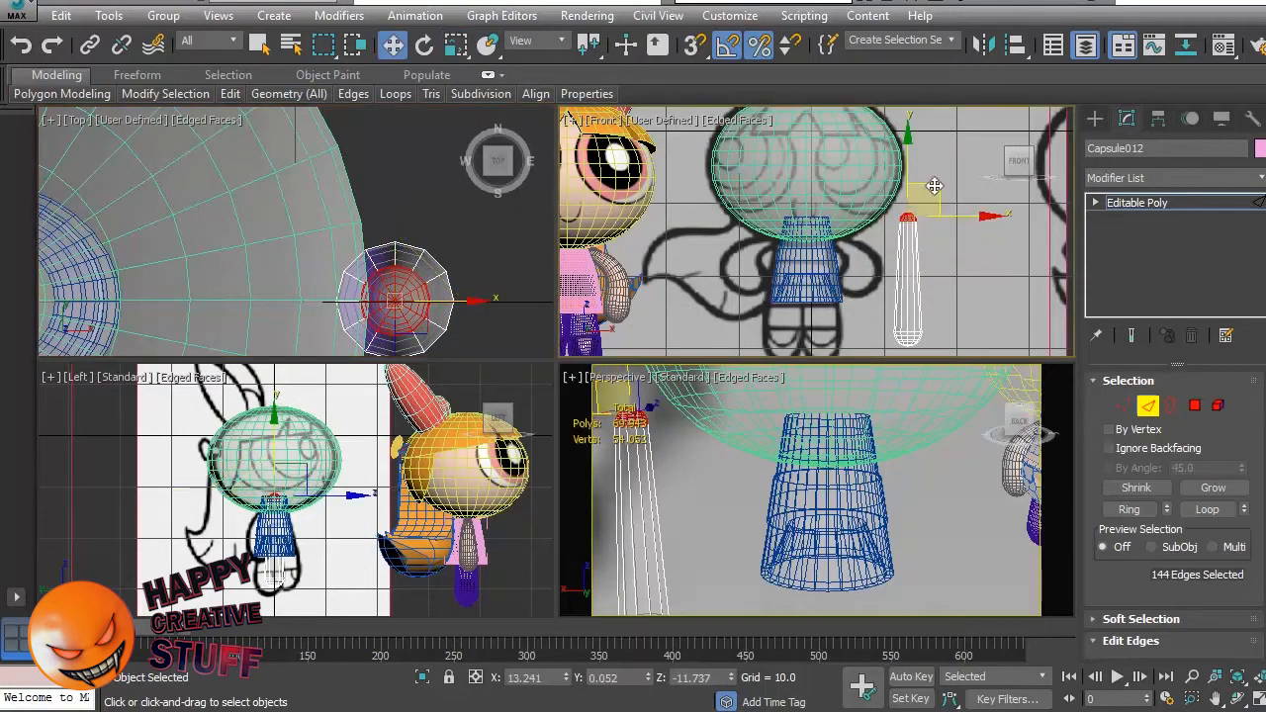
{"action": "left_click", "coordinate": [955, 281]}
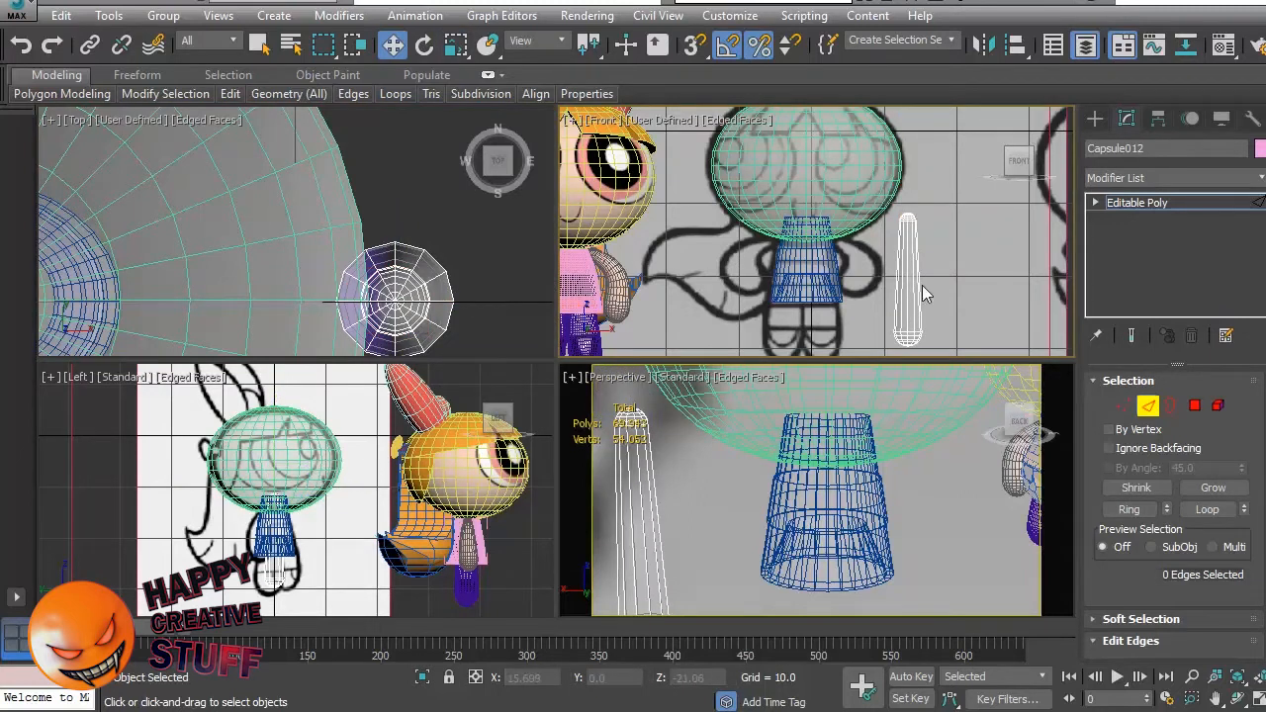
{"action": "left_click", "coordinate": [1150, 405]}
{"action": "left_click_drag", "start_coordinate": [942, 188], "coordinate": [945, 139]}
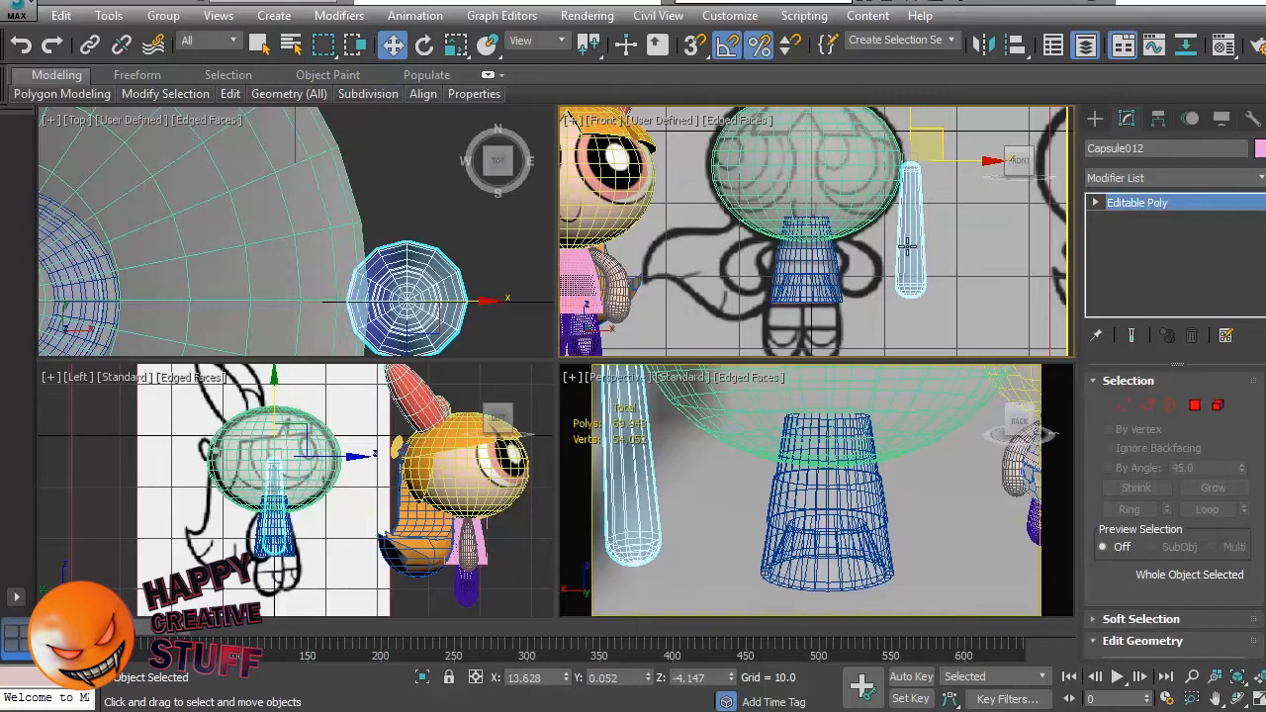
Shorten the capsule by moving its upper cap vertices down in the front view.
{"action": "left_click", "coordinate": [1125, 406]}
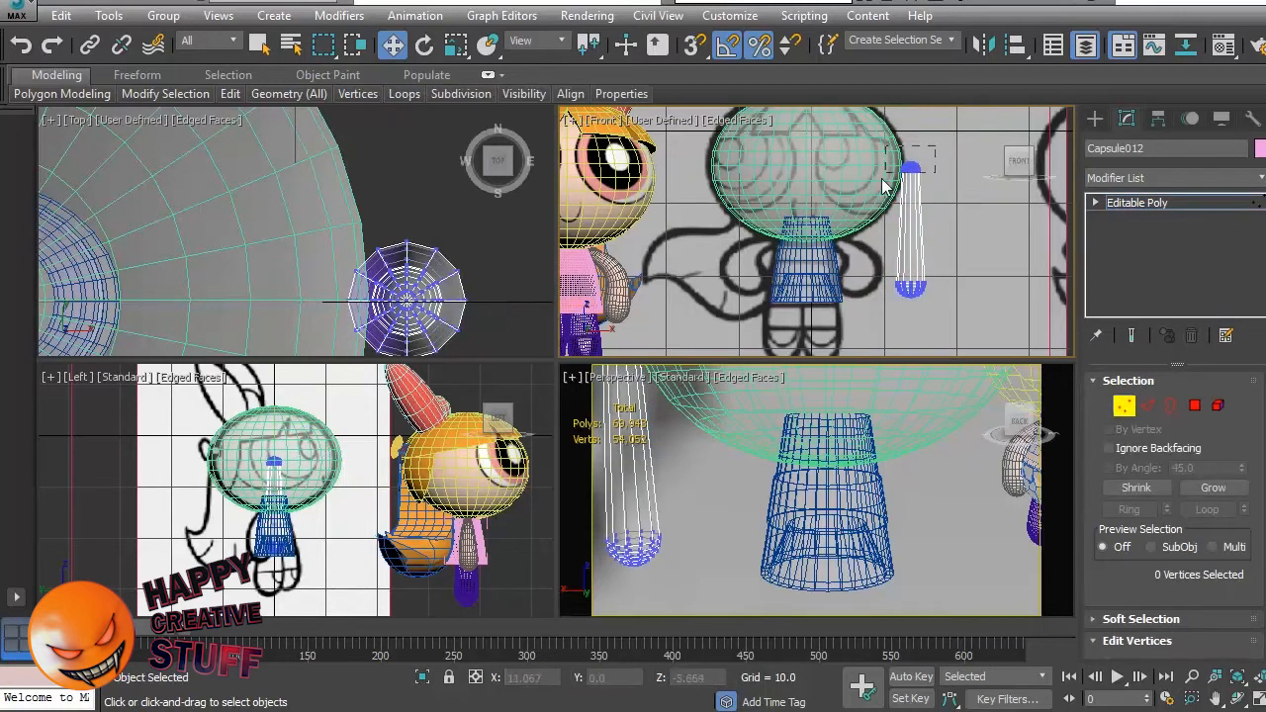
{"action": "left_click_drag", "start_coordinate": [927, 157], "coordinate": [894, 179]}
{"action": "left_click_drag", "start_coordinate": [915, 120], "coordinate": [910, 146]}
{"action": "left_click", "coordinate": [964, 258]}
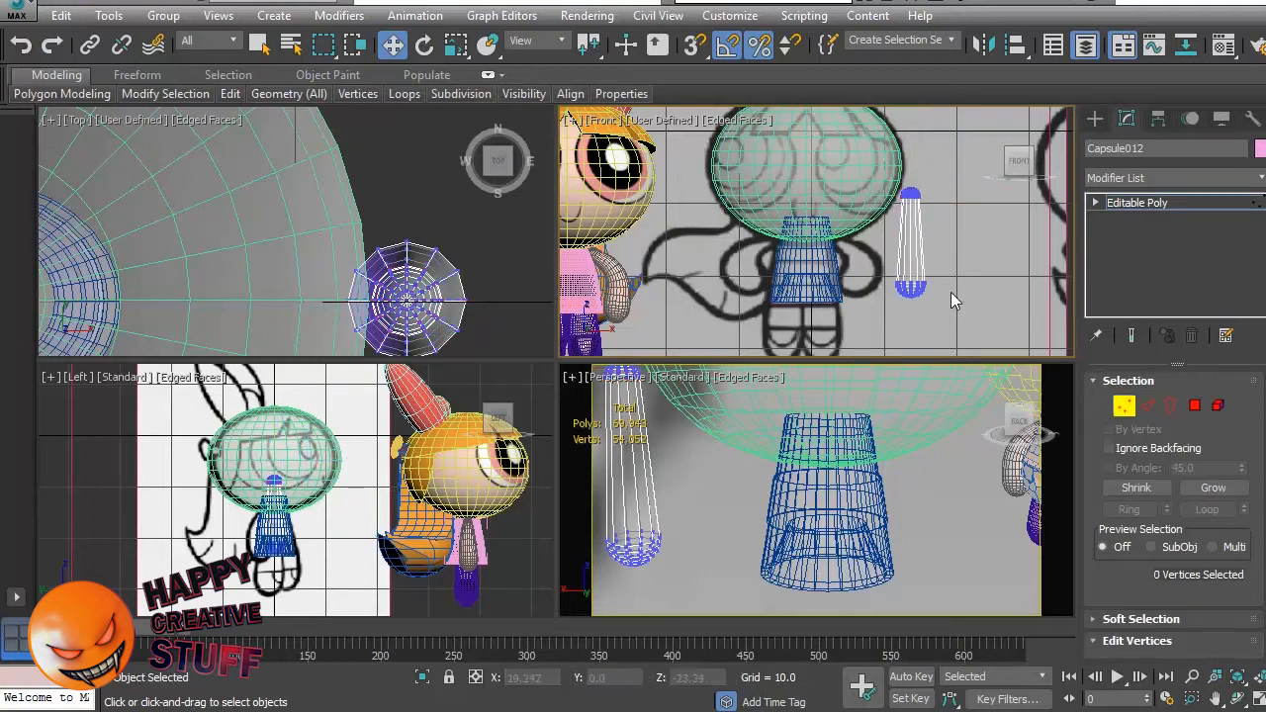
Select the capsule's 12 long side edges and connect them with 9 segments.
{"action": "left_click", "coordinate": [1148, 405]}
{"action": "left_click_drag", "start_coordinate": [908, 241], "coordinate": [930, 255]}
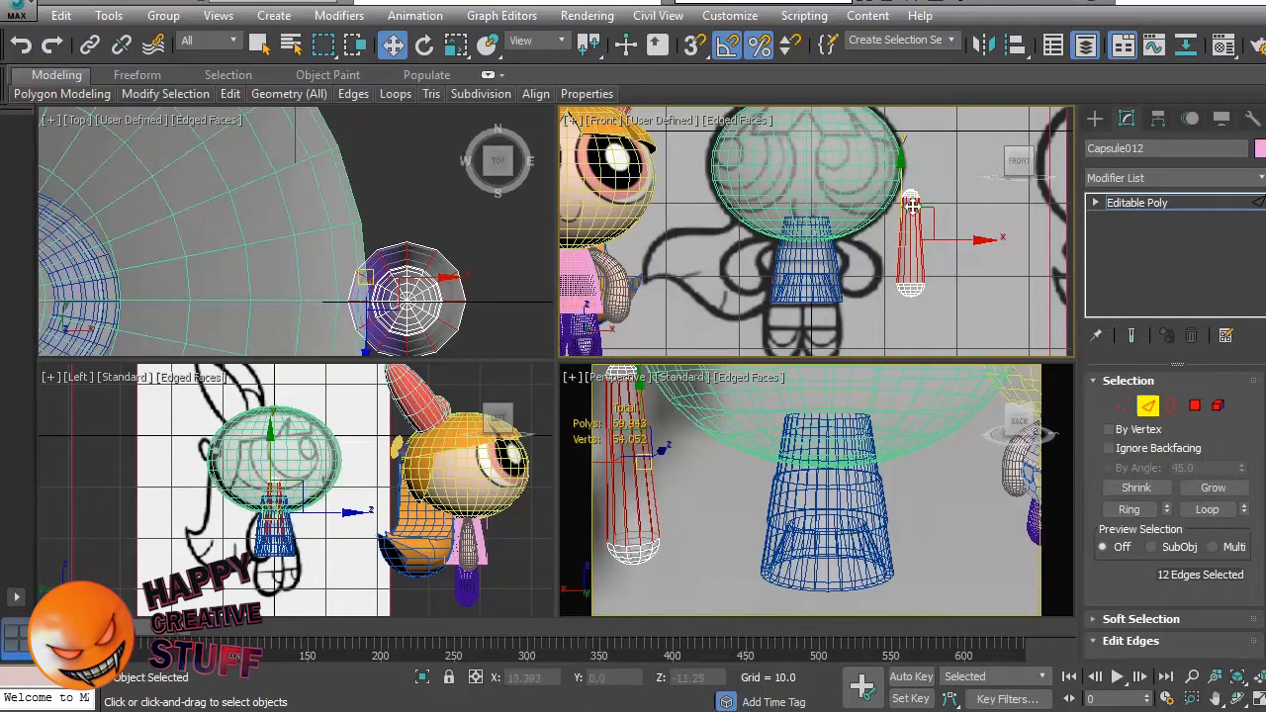
{"action": "scroll", "coordinate": [1252, 591], "scroll_direction": "down", "scroll_amount": 10}
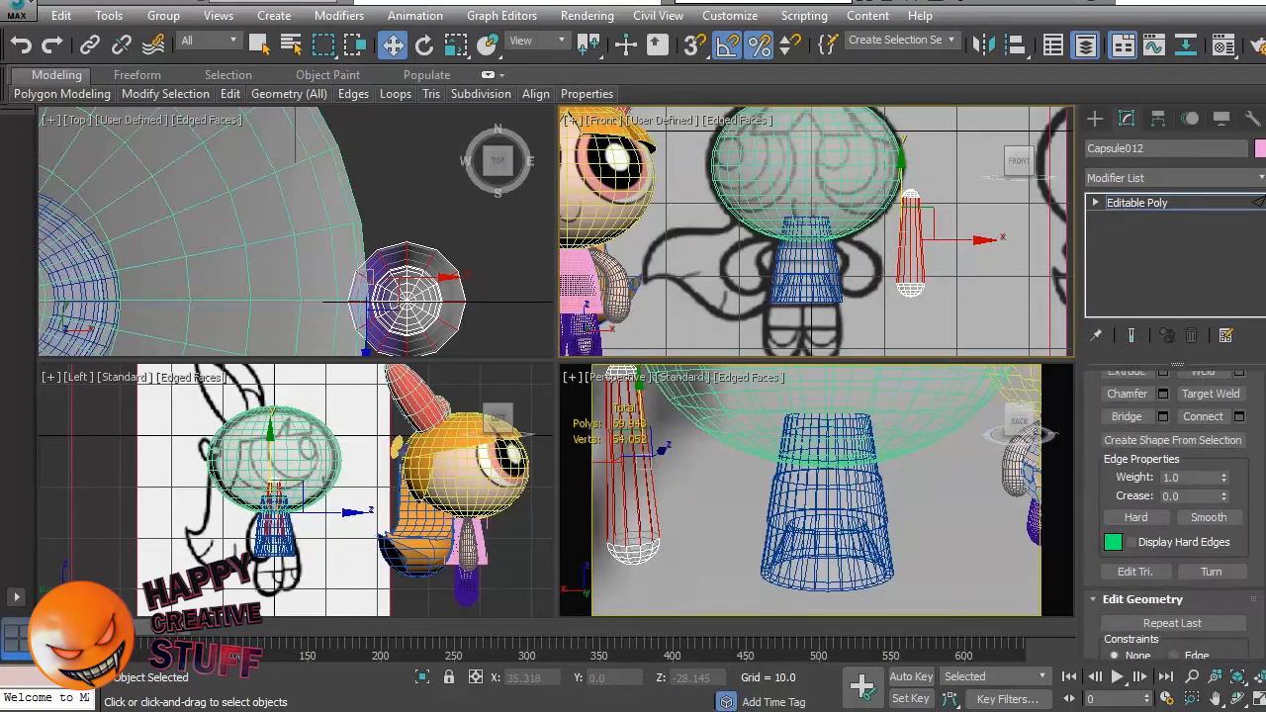
{"action": "scroll", "coordinate": [1248, 447], "scroll_direction": "up", "scroll_amount": 2}
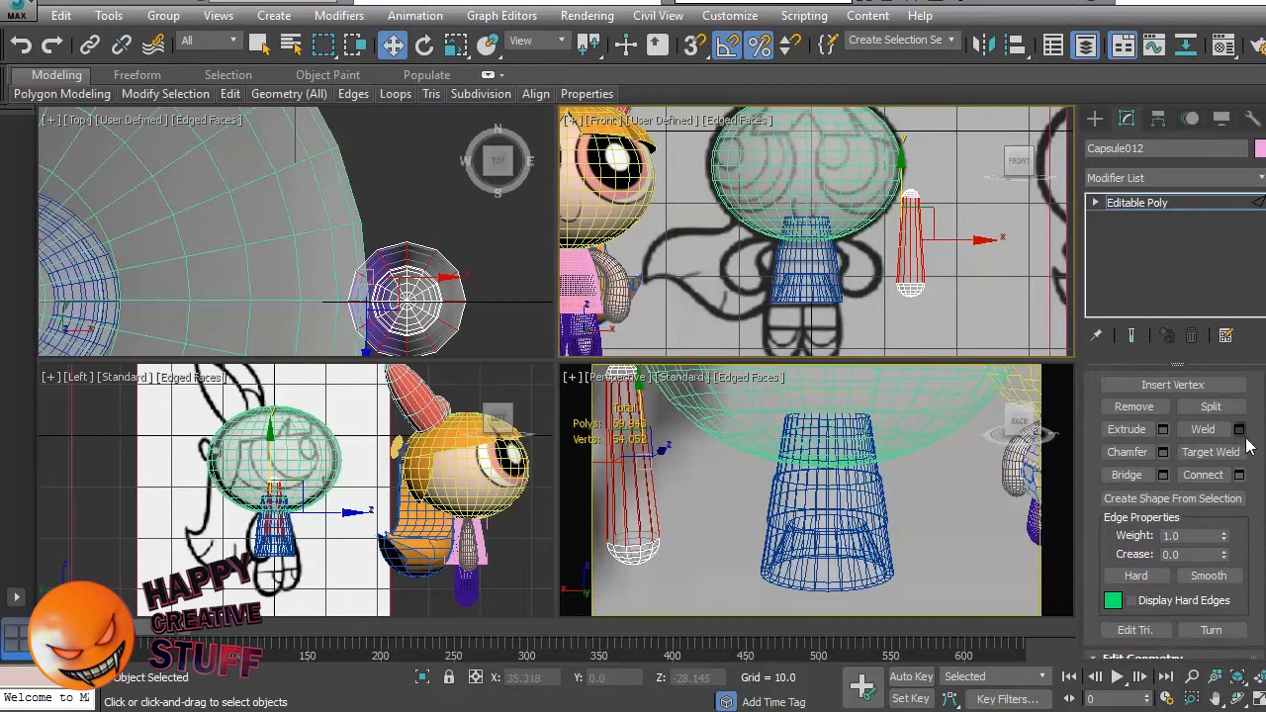
{"action": "left_click", "coordinate": [1239, 475]}
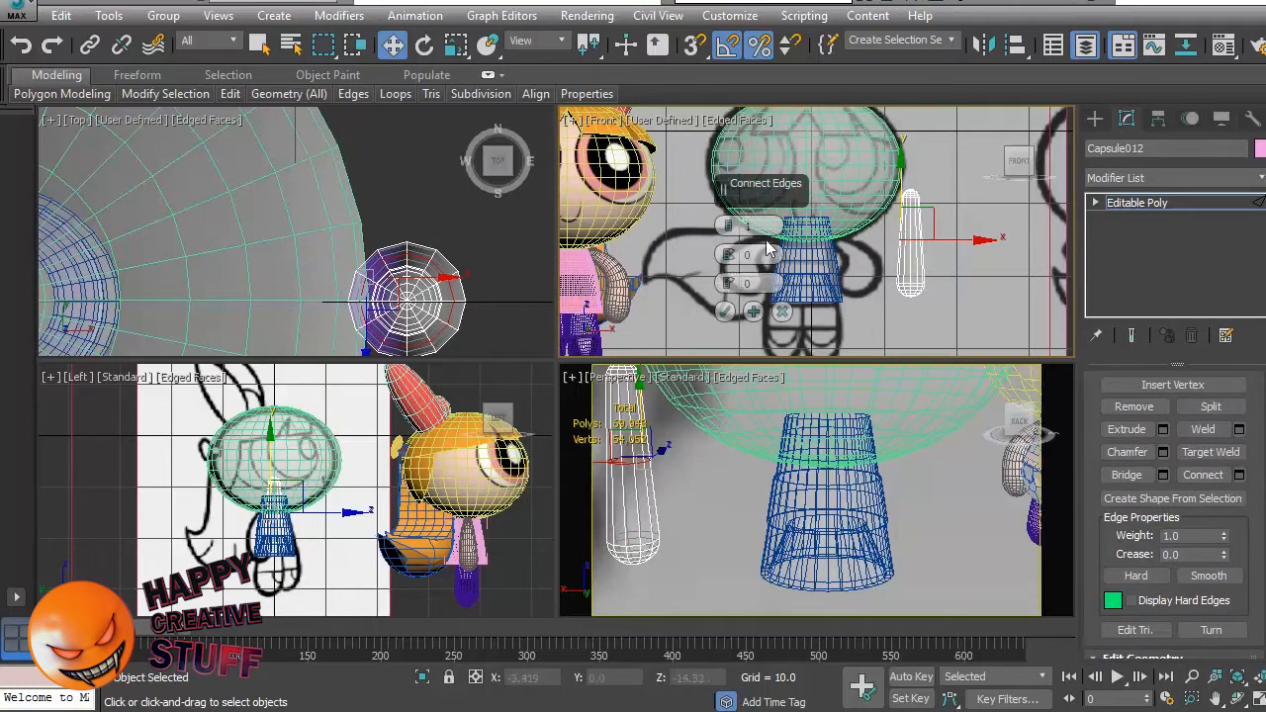
{"action": "left_click_drag", "start_coordinate": [729, 228], "coordinate": [729, 224]}
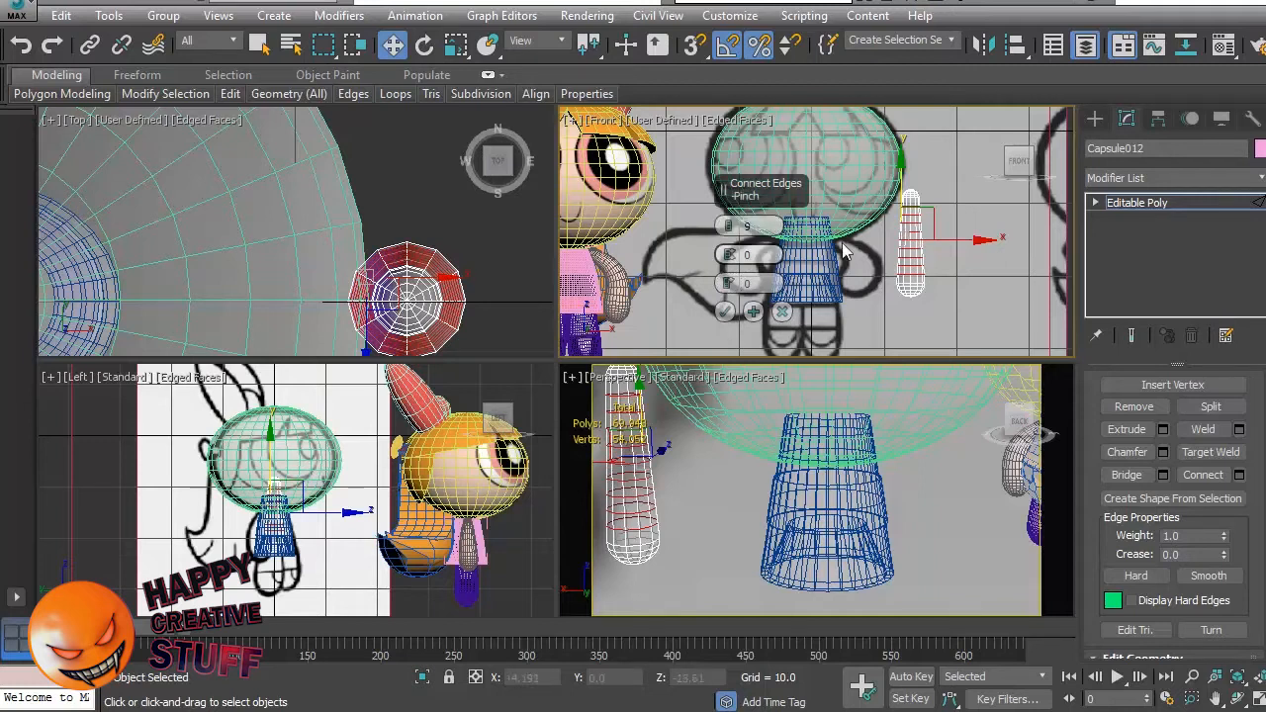
{"action": "left_click", "coordinate": [725, 311]}
Deselect the connected edges on the capsule and check its new segments in the front view.
{"action": "left_click", "coordinate": [1027, 312]}
{"action": "scroll", "coordinate": [874, 241], "scroll_direction": "up", "scroll_amount": 4}
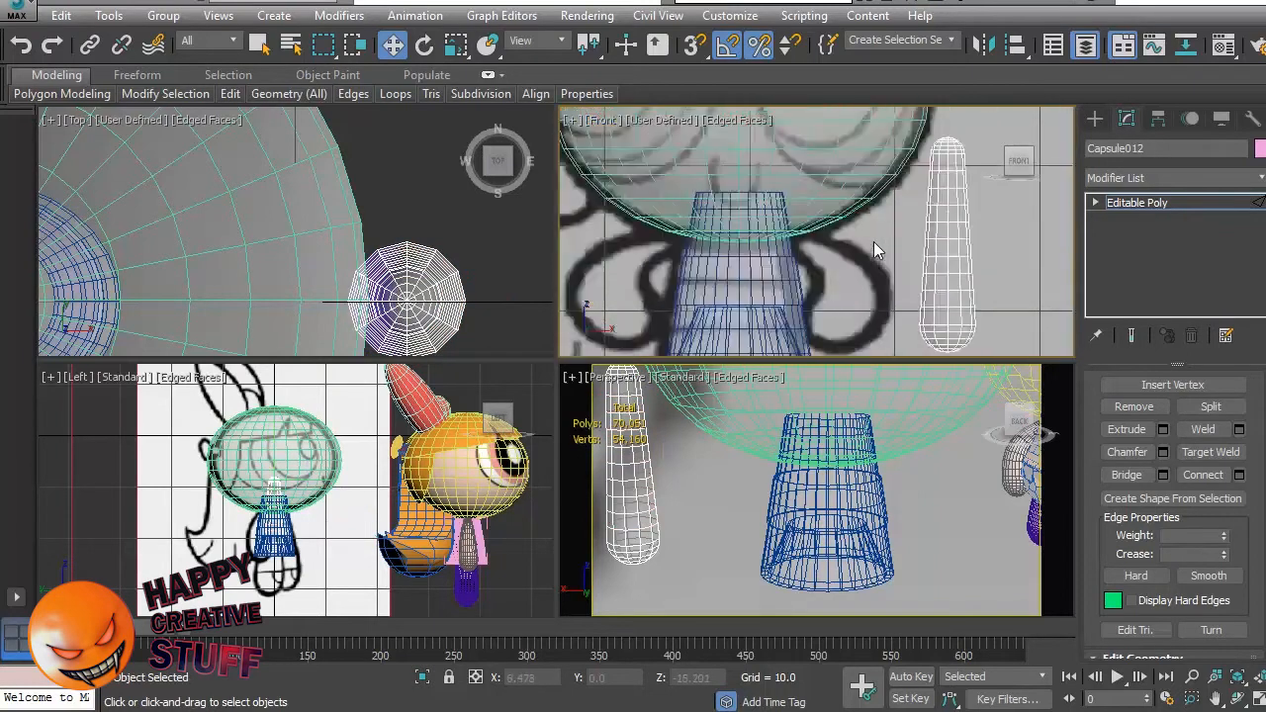
{"action": "scroll", "coordinate": [874, 242], "scroll_direction": "down", "scroll_amount": 4}
{"action": "scroll", "coordinate": [874, 248], "scroll_direction": "up", "scroll_amount": 2}
{"action": "left_click", "coordinate": [928, 267]}
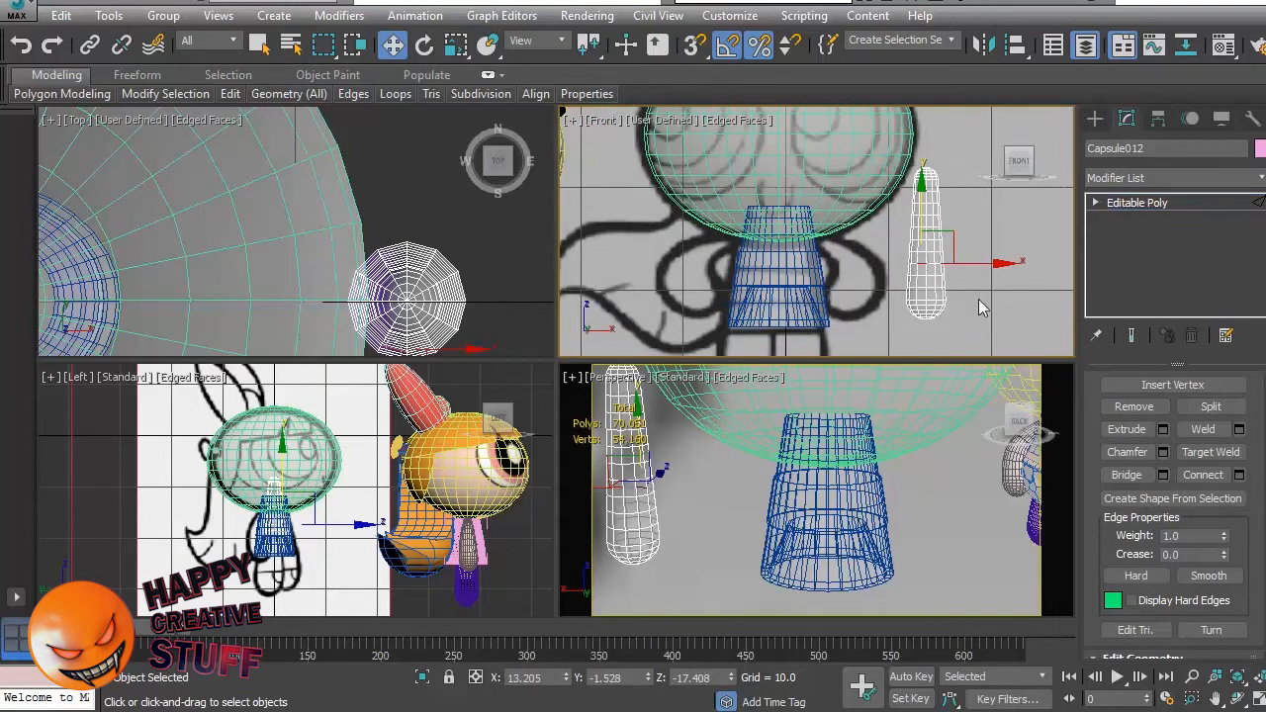
{"action": "left_click", "coordinate": [921, 287]}
Try NURMS subdivision on the capsule with isoline display turned off.
{"action": "left_click_drag", "start_coordinate": [1252, 617], "coordinate": [1254, 408]}
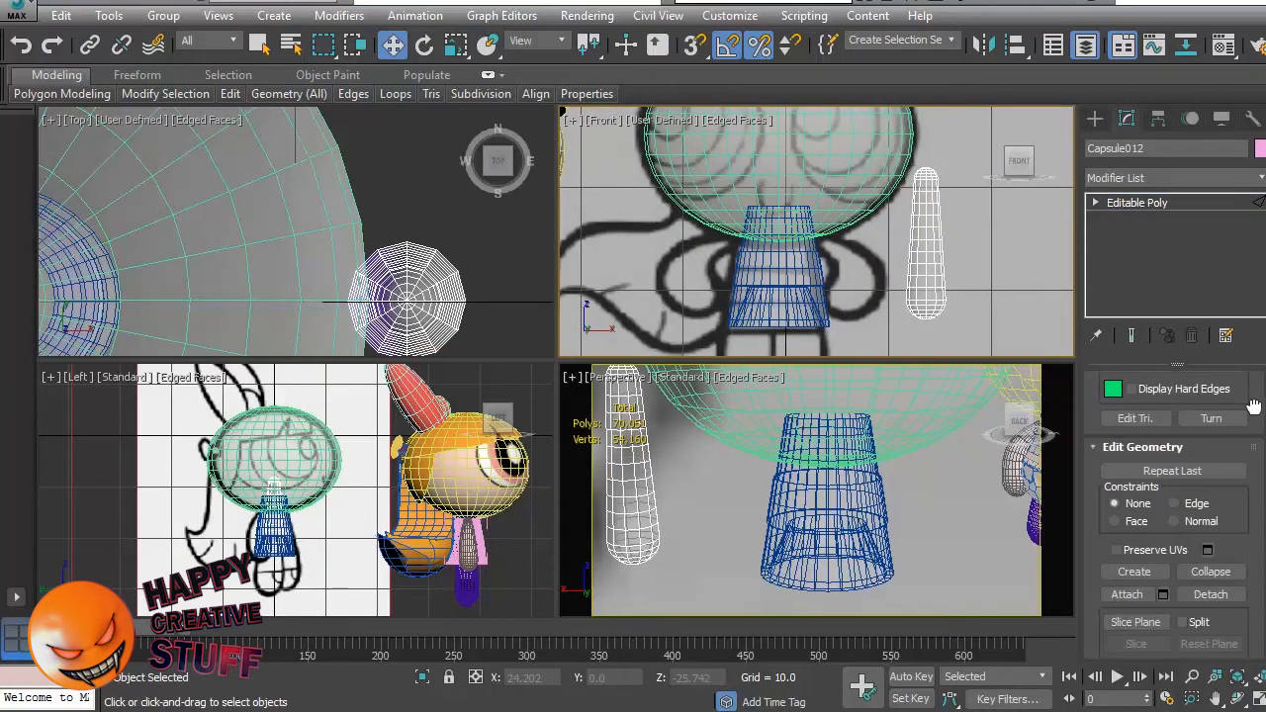
{"action": "scroll", "coordinate": [1255, 614], "scroll_direction": "down", "scroll_amount": 10}
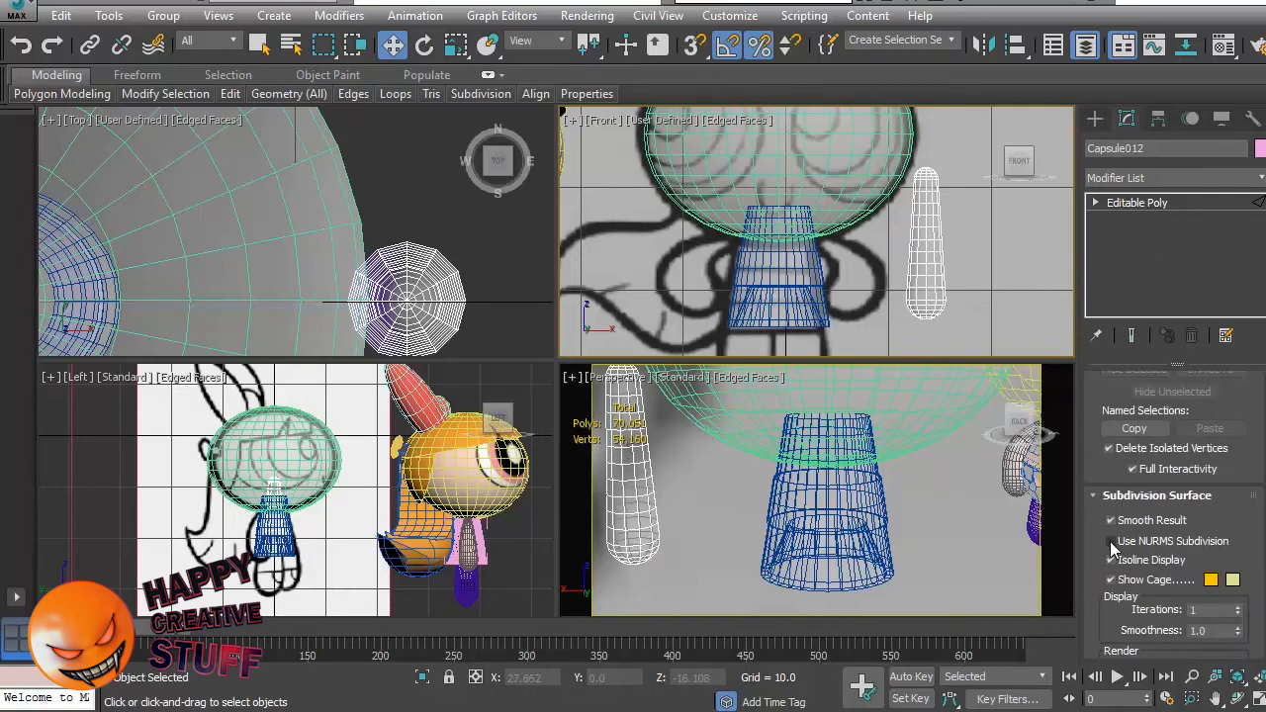
{"action": "left_click", "coordinate": [1110, 542]}
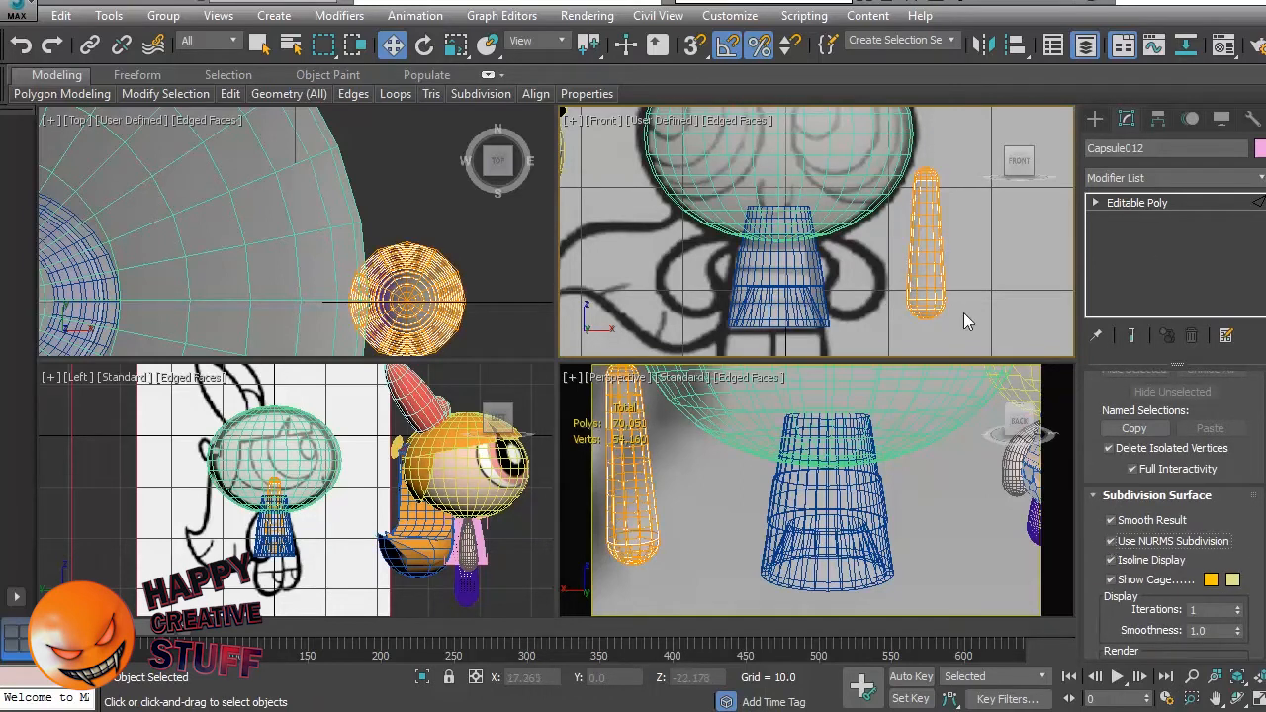
{"action": "left_click", "coordinate": [1110, 561]}
{"action": "scroll", "coordinate": [930, 297], "scroll_direction": "up", "scroll_amount": 5}
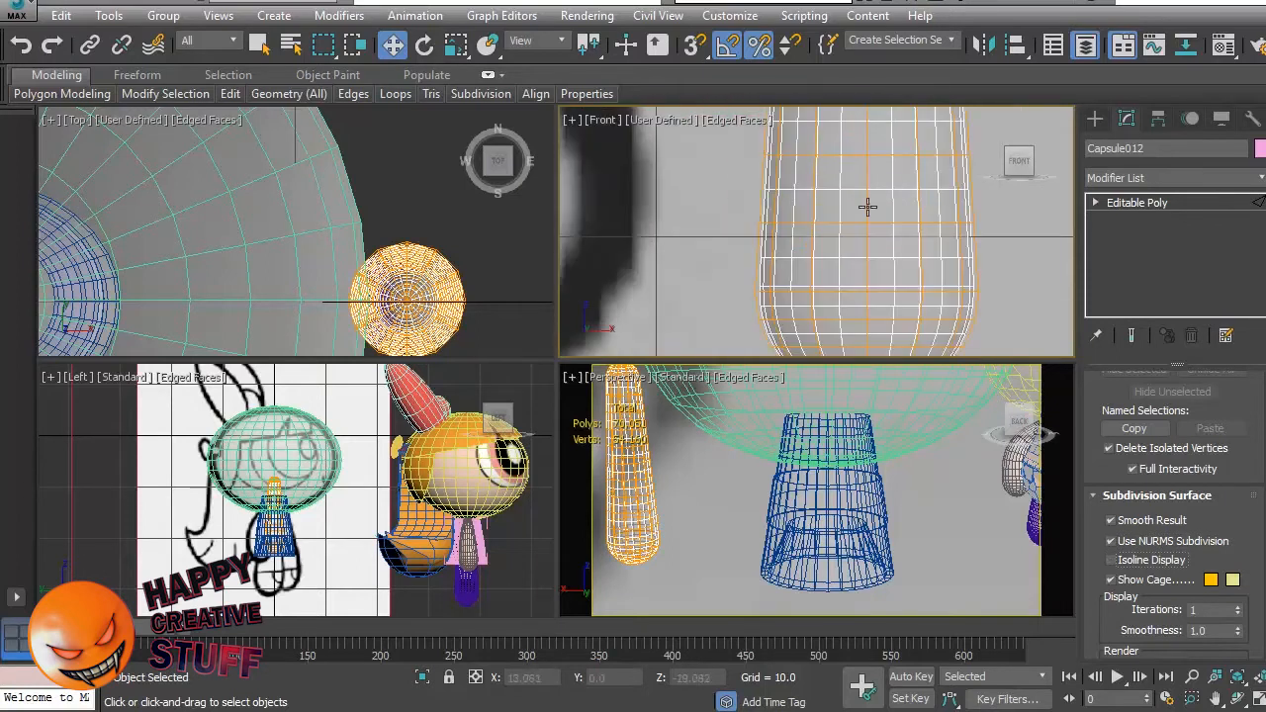
Compare the capsule with and without NURMS subdivision, leaving subdivision off and isoline display on.
{"action": "left_click", "coordinate": [1110, 542]}
{"action": "left_click", "coordinate": [1109, 543]}
{"action": "left_click", "coordinate": [1109, 543]}
{"action": "scroll", "coordinate": [929, 248], "scroll_direction": "down", "scroll_amount": 3}
{"action": "scroll", "coordinate": [929, 247], "scroll_direction": "down", "scroll_amount": 4}
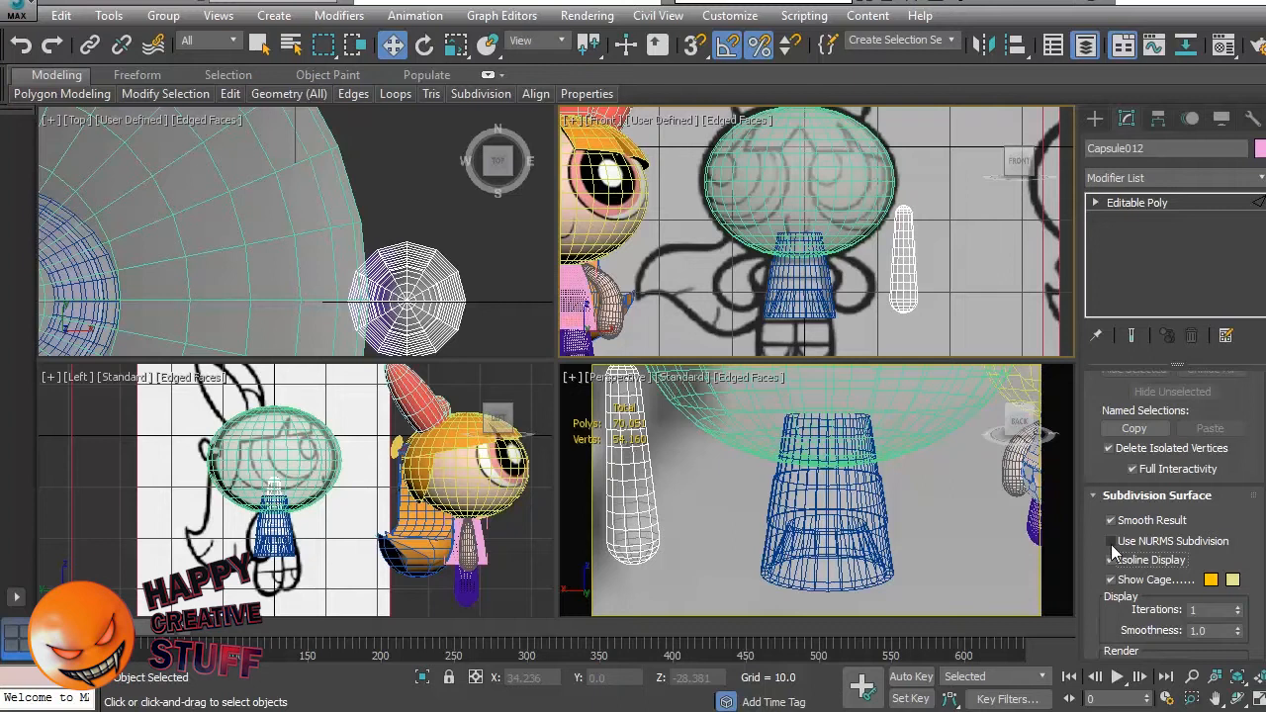
{"action": "left_click", "coordinate": [1109, 543]}
{"action": "left_click", "coordinate": [1109, 542]}
{"action": "scroll", "coordinate": [922, 268], "scroll_direction": "up", "scroll_amount": 4}
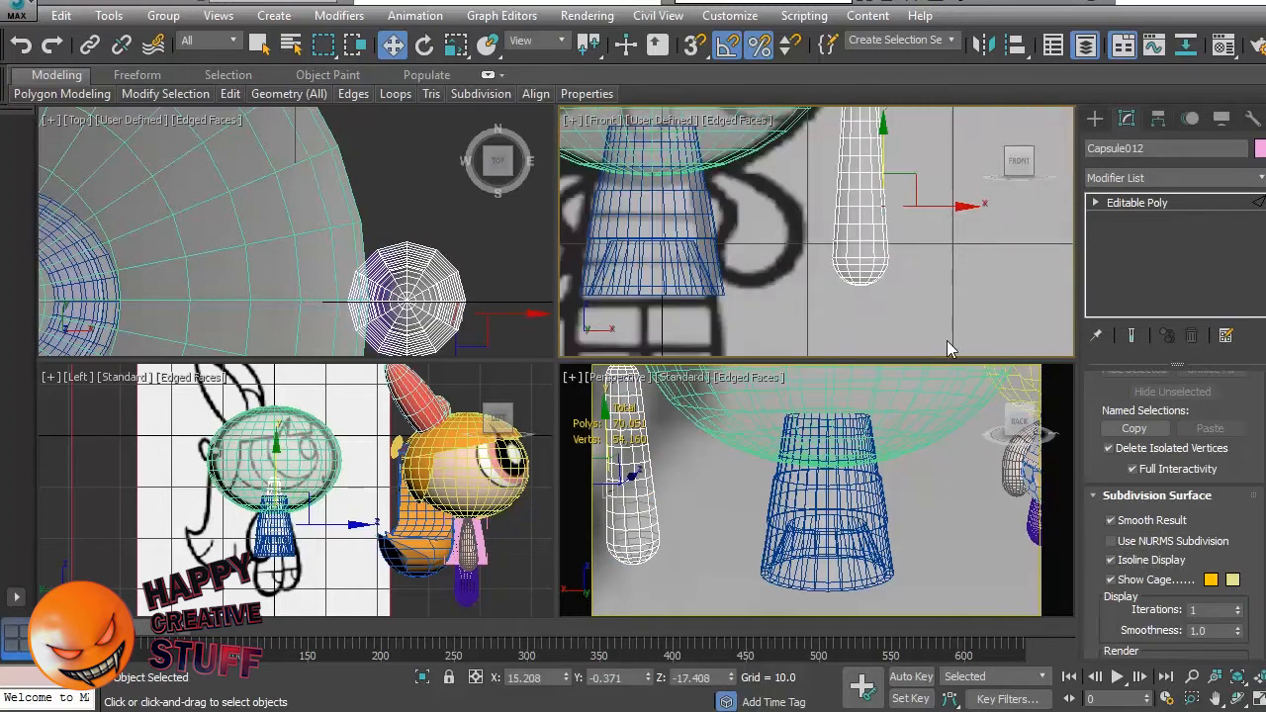
{"action": "scroll", "coordinate": [922, 265], "scroll_direction": "down", "scroll_amount": 4}
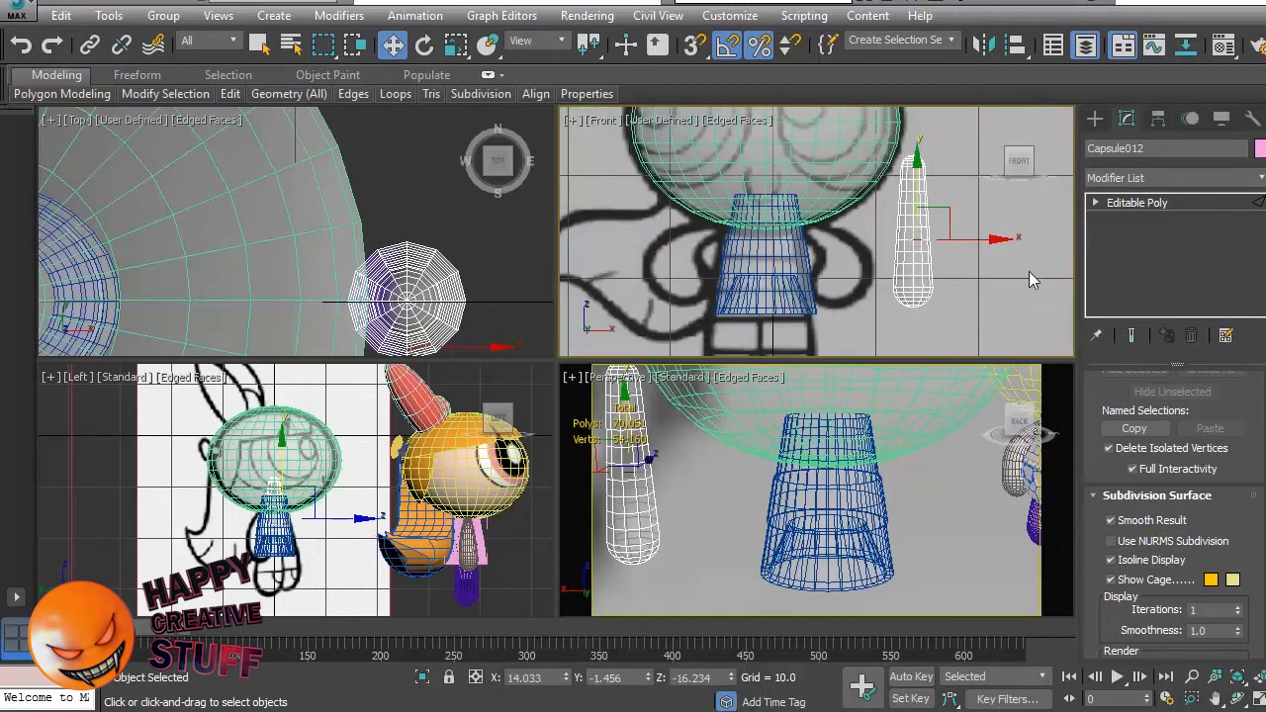
Leave edge editing of the capsule and return to moving the whole object without creating a new primitive.
{"action": "left_click", "coordinate": [916, 287]}
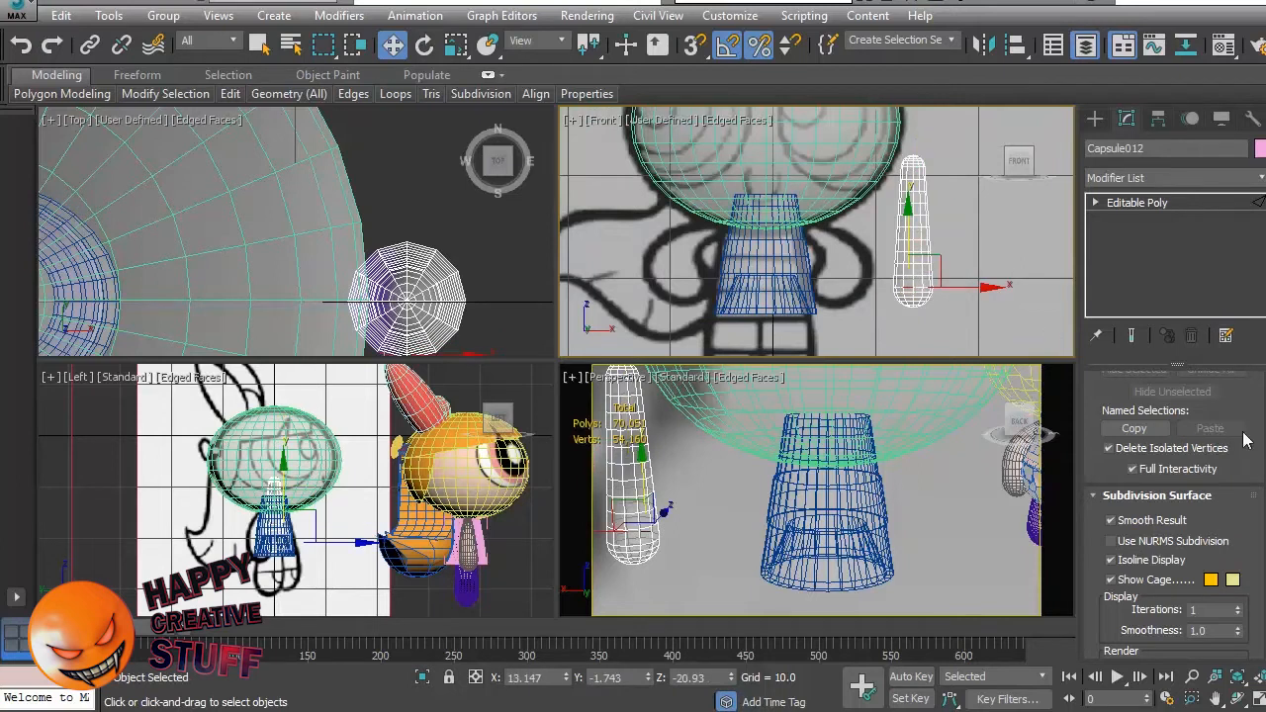
{"action": "left_click", "coordinate": [1097, 120]}
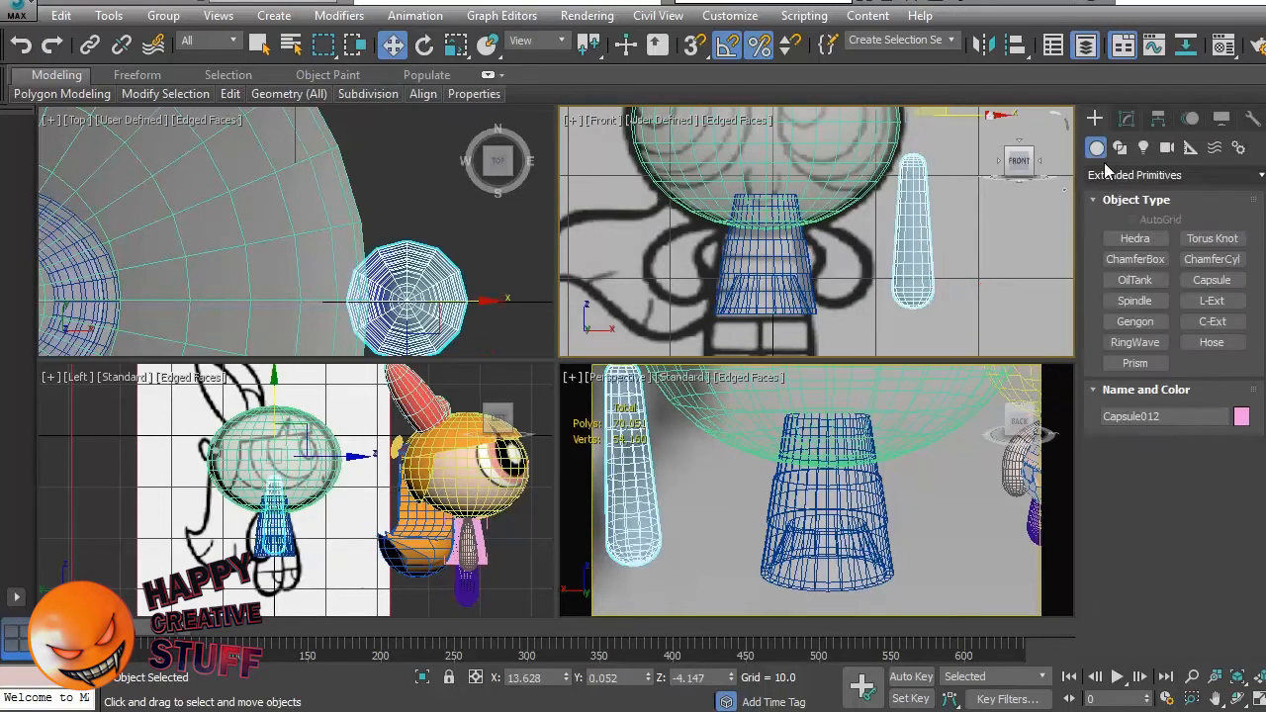
{"action": "left_click", "coordinate": [1131, 241]}
{"action": "left_click", "coordinate": [974, 249]}
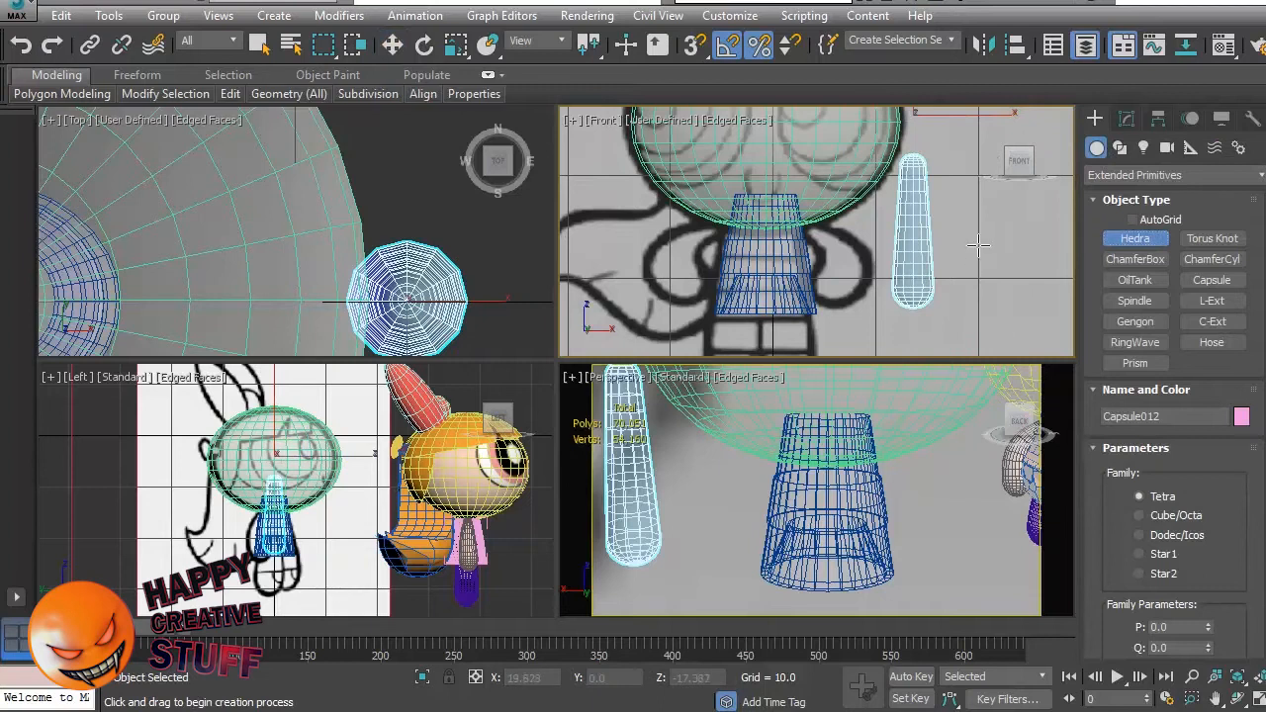
{"action": "right_click", "coordinate": [1007, 339]}
{"action": "left_click", "coordinate": [968, 287]}
{"action": "left_click", "coordinate": [940, 264]}
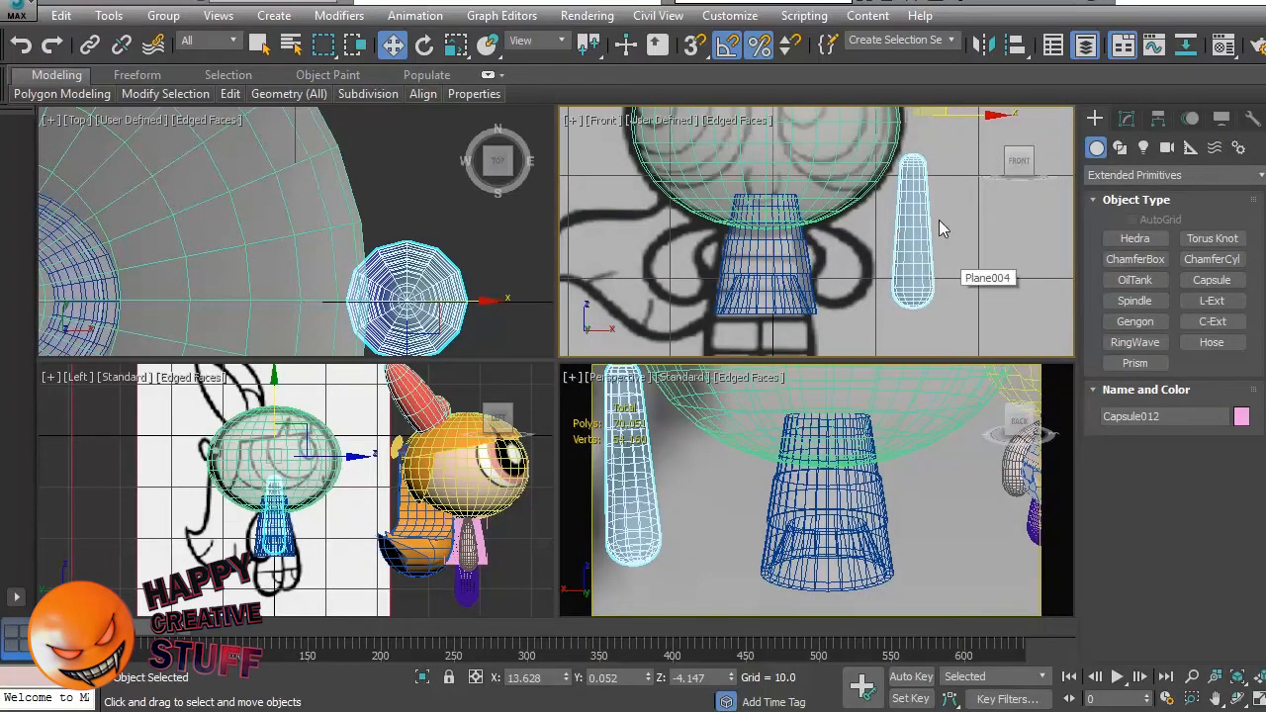
Rotate the capsule to horizontal in the front view and move its narrow end onto the body at the shoulder.
{"action": "key", "text": "e"}
{"action": "middle_click_drag", "start_coordinate": [939, 220], "coordinate": [930, 242]}
{"action": "left_click_drag", "start_coordinate": [902, 206], "coordinate": [956, 110]}
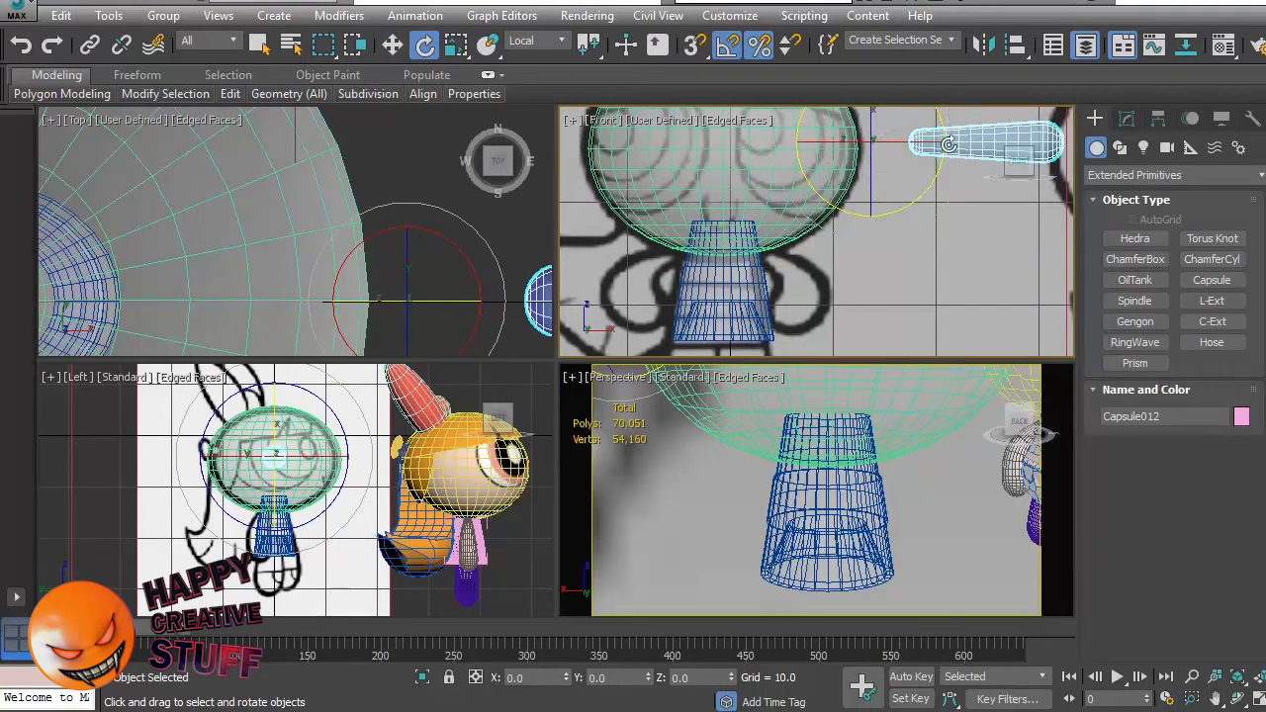
{"action": "key", "text": "w"}
{"action": "left_click_drag", "start_coordinate": [902, 114], "coordinate": [742, 230]}
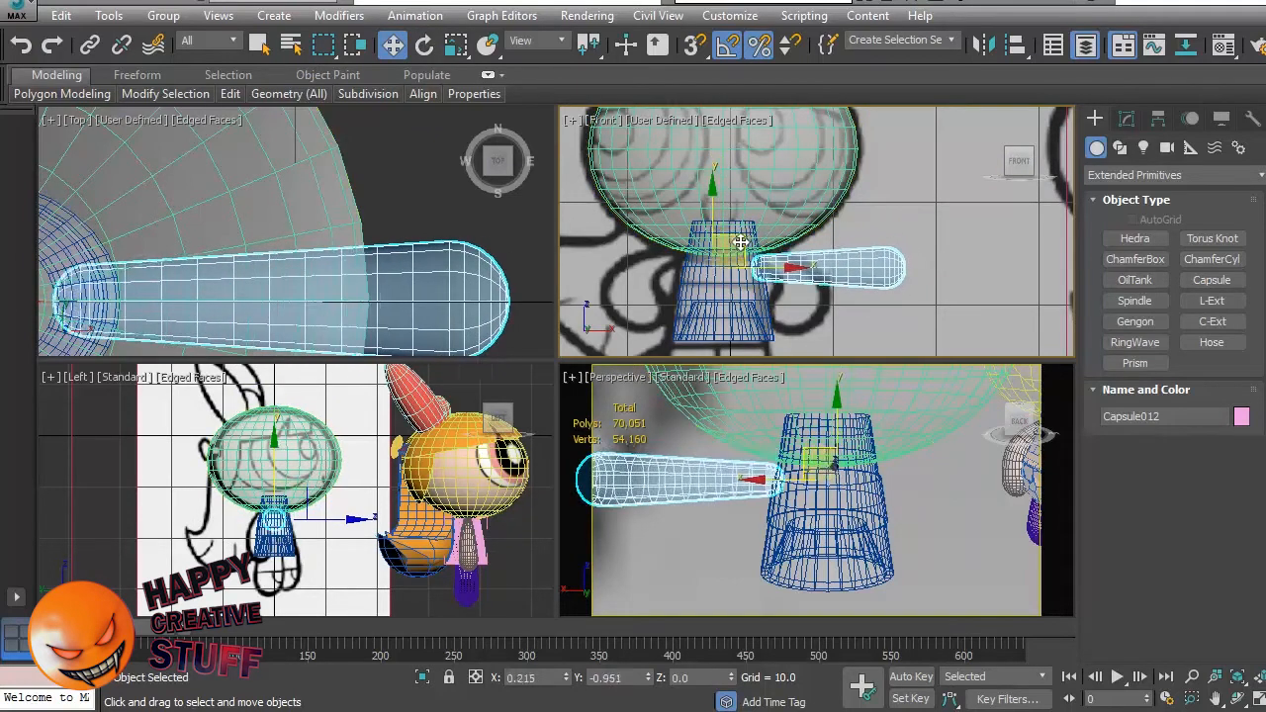
{"action": "left_click_drag", "start_coordinate": [742, 235], "coordinate": [740, 240]}
{"action": "middle_click_drag", "start_coordinate": [830, 317], "coordinate": [908, 272]}
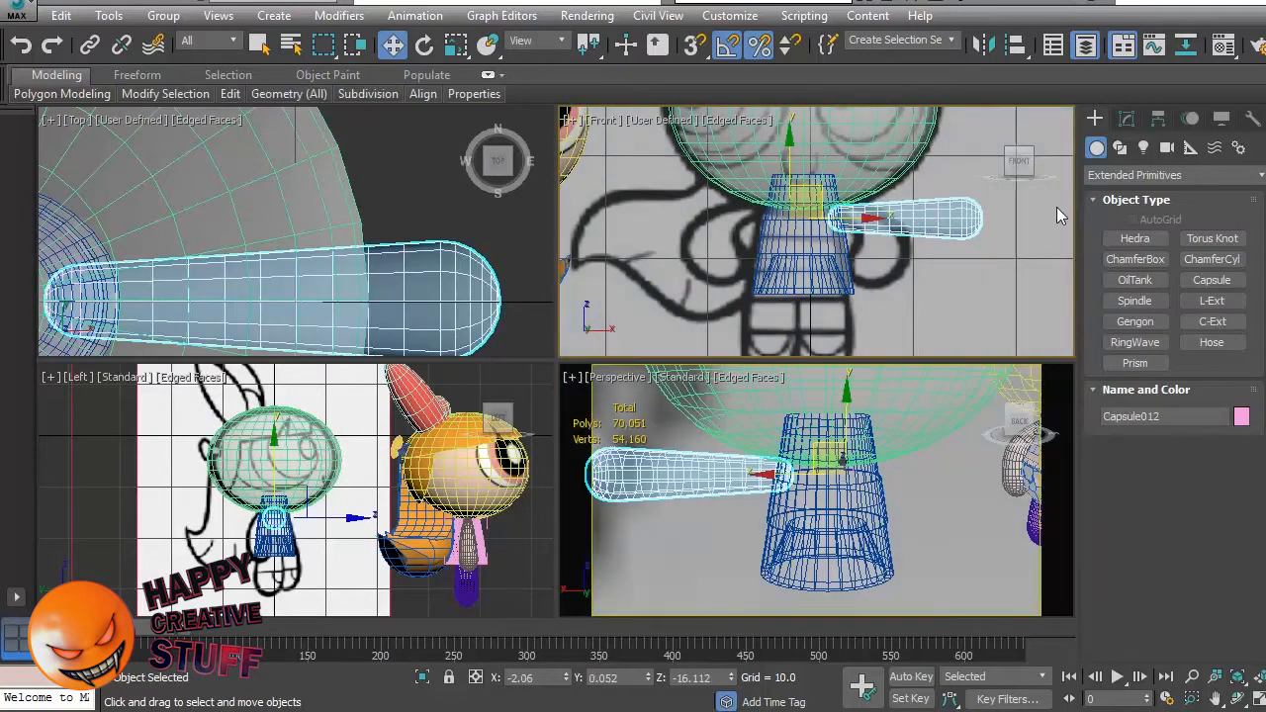
{"action": "left_click", "coordinate": [1126, 118]}
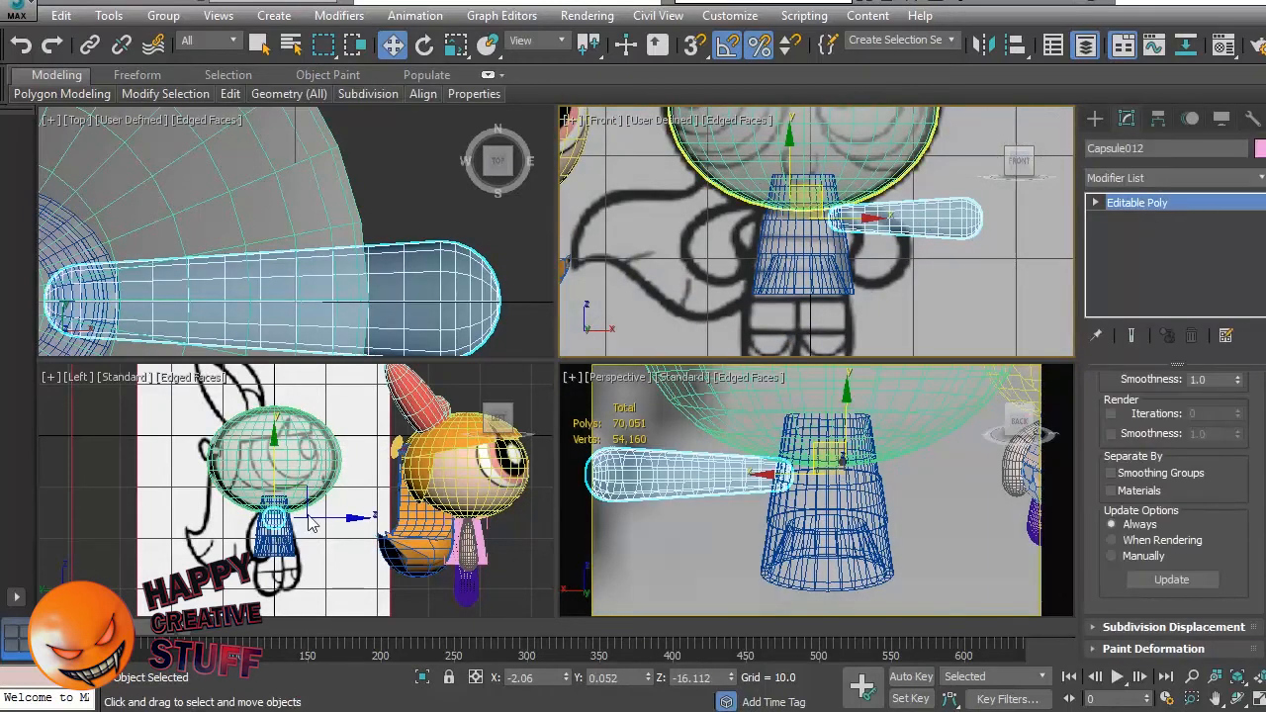
{"action": "left_click", "coordinate": [928, 530]}
{"action": "middle_click_drag", "start_coordinate": [927, 531], "coordinate": [933, 557], "text": "alt"}
{"action": "middle_click_drag", "start_coordinate": [857, 472], "coordinate": [817, 444], "text": "alt"}
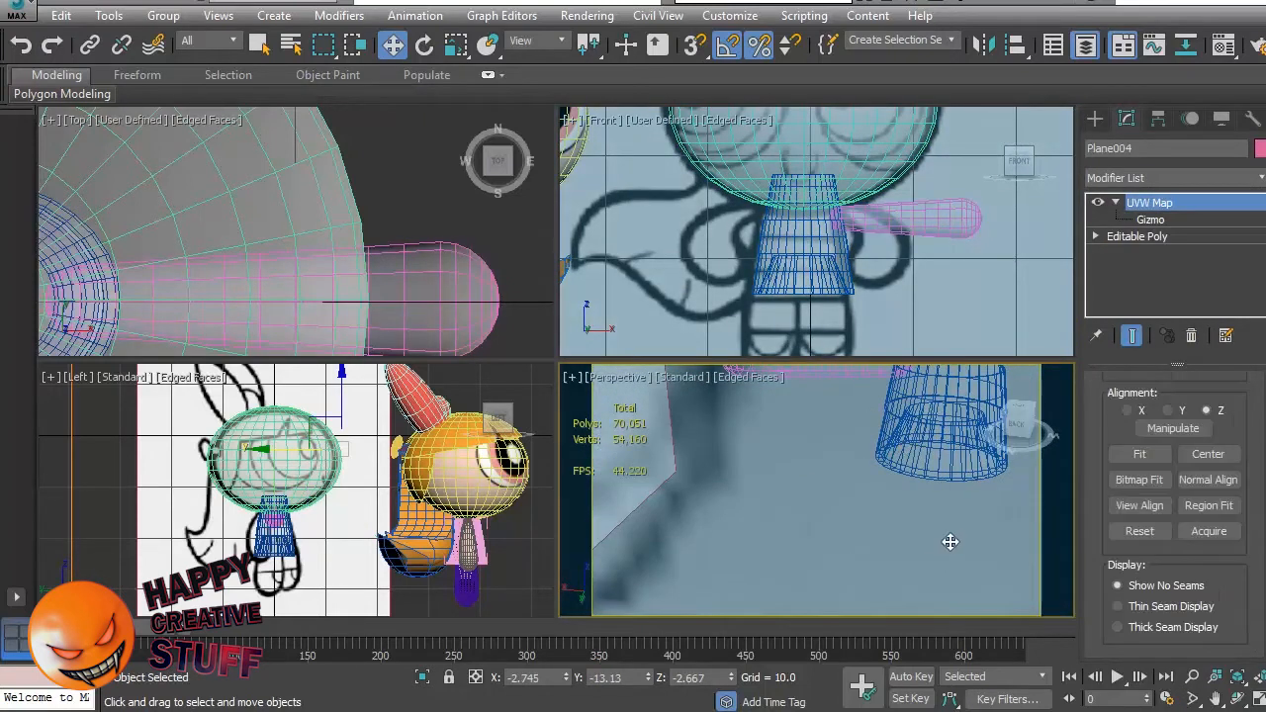
{"action": "key", "text": "ctrl+z"}
{"action": "key", "text": "ctrl+z"}
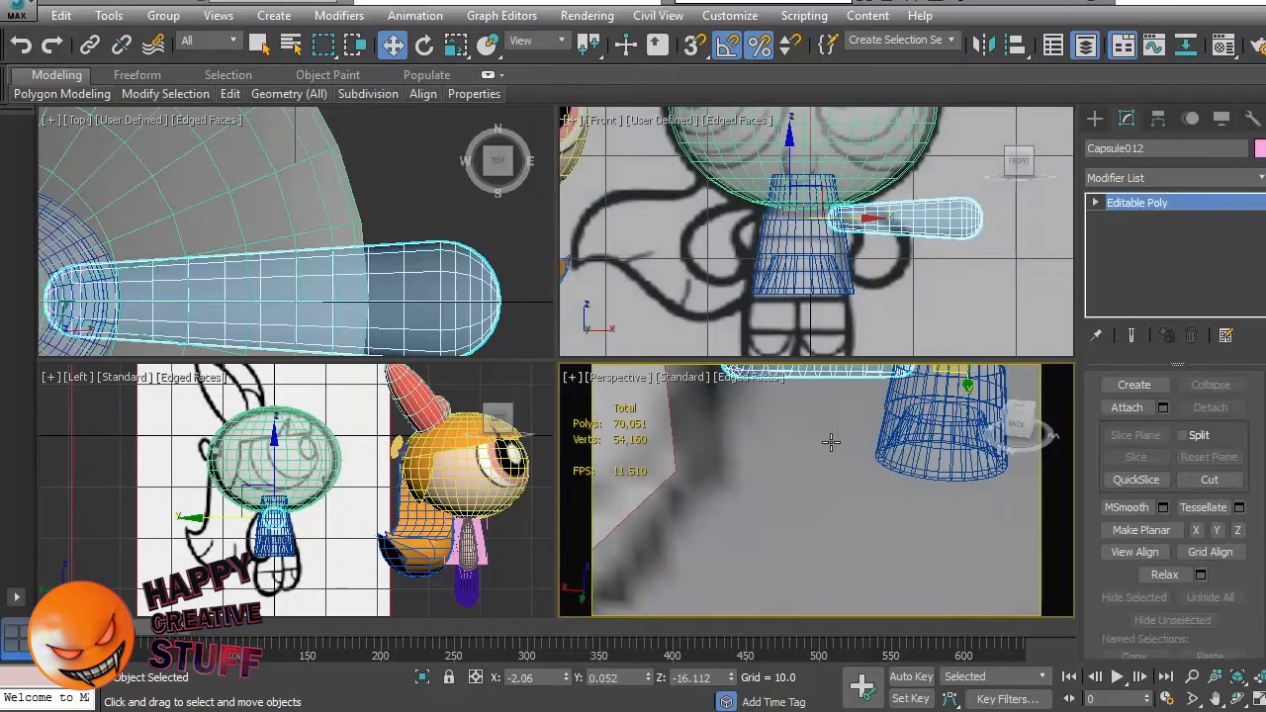
{"action": "left_click", "coordinate": [974, 293]}
{"action": "left_click", "coordinate": [862, 379]}
{"action": "left_click", "coordinate": [864, 380]}
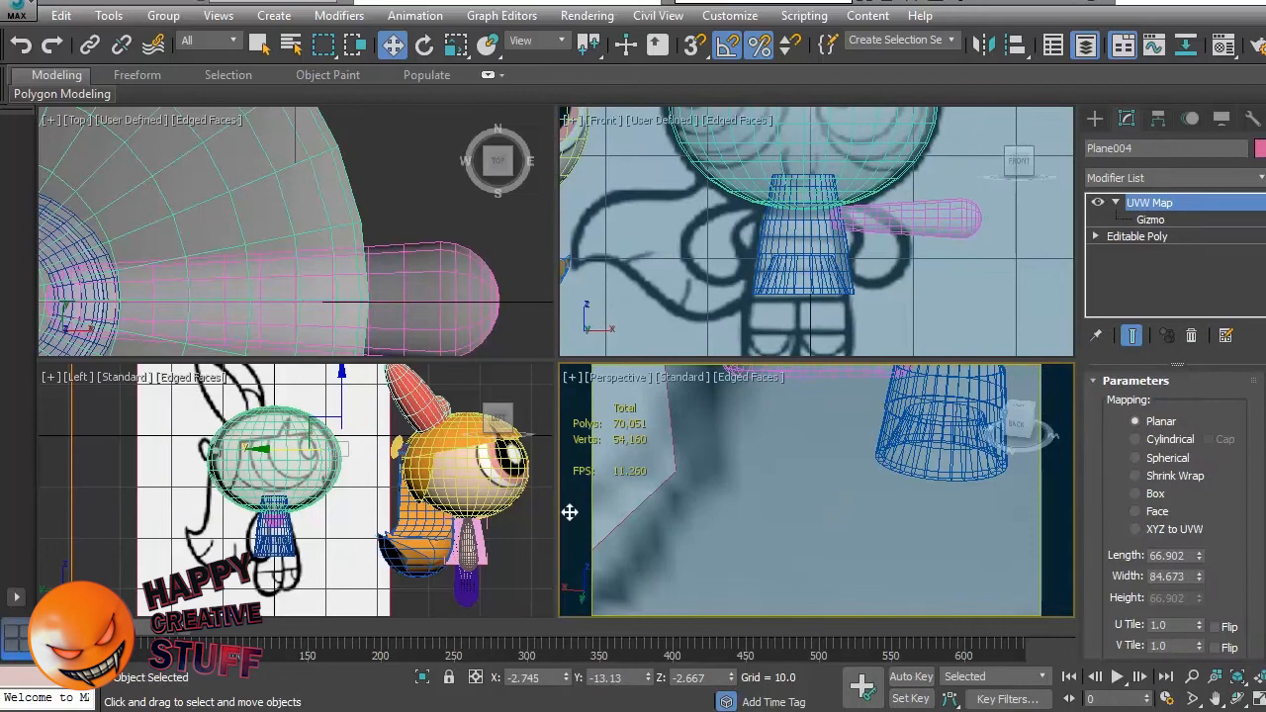
Reselect the arm capsule and add a Bend modifier with an angle of 70.5 and a direction of 180.
{"action": "scroll", "coordinate": [627, 509], "scroll_direction": "down", "scroll_amount": 8}
{"action": "left_click", "coordinate": [777, 540]}
{"action": "left_click", "coordinate": [737, 479]}
{"action": "left_click", "coordinate": [896, 506]}
{"action": "middle_click_drag", "start_coordinate": [898, 506], "coordinate": [762, 513], "text": "alt"}
{"action": "left_click", "coordinate": [757, 510]}
{"action": "mouse_move", "coordinate": [755, 449]}
{"action": "middle_mouse_down", "text": "alt"}
{"action": "mouse_move", "coordinate": [663, 487]}
{"action": "mouse_move", "coordinate": [733, 497]}
{"action": "mouse_move", "coordinate": [749, 467]}
{"action": "middle_mouse_up", "text": "alt"}
{"action": "left_click", "coordinate": [1204, 179]}
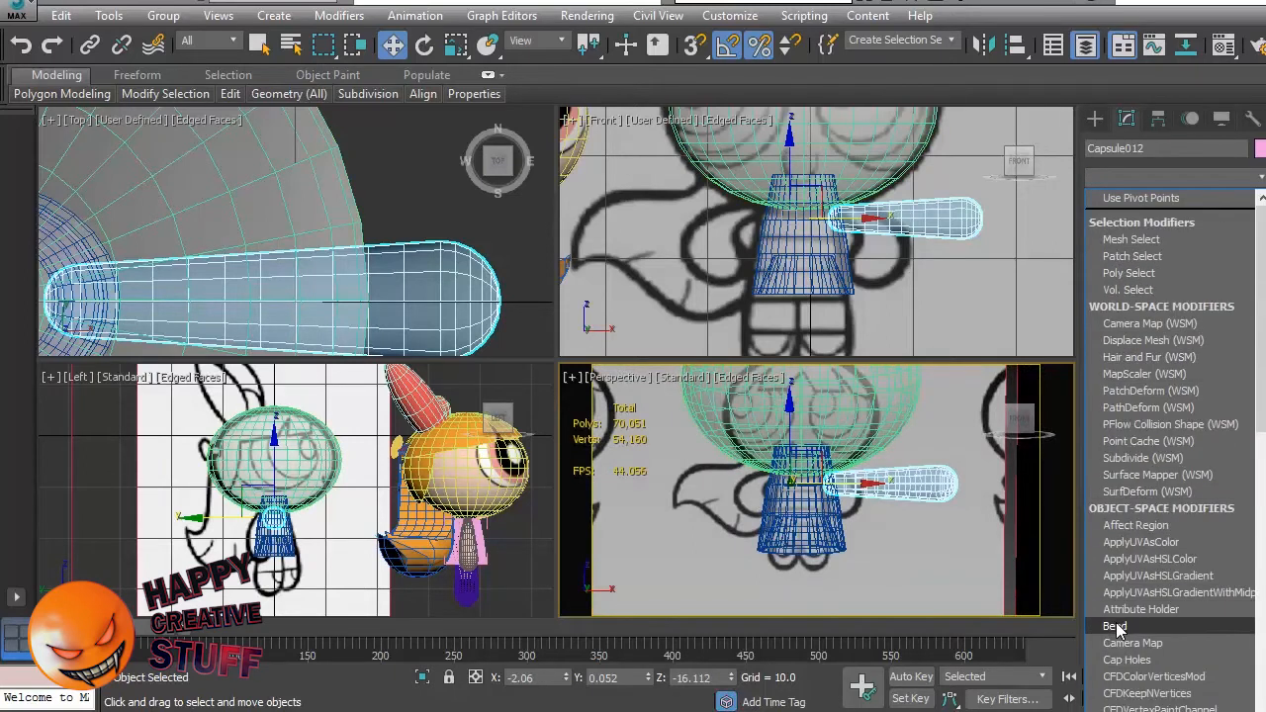
{"action": "left_click", "coordinate": [1116, 626]}
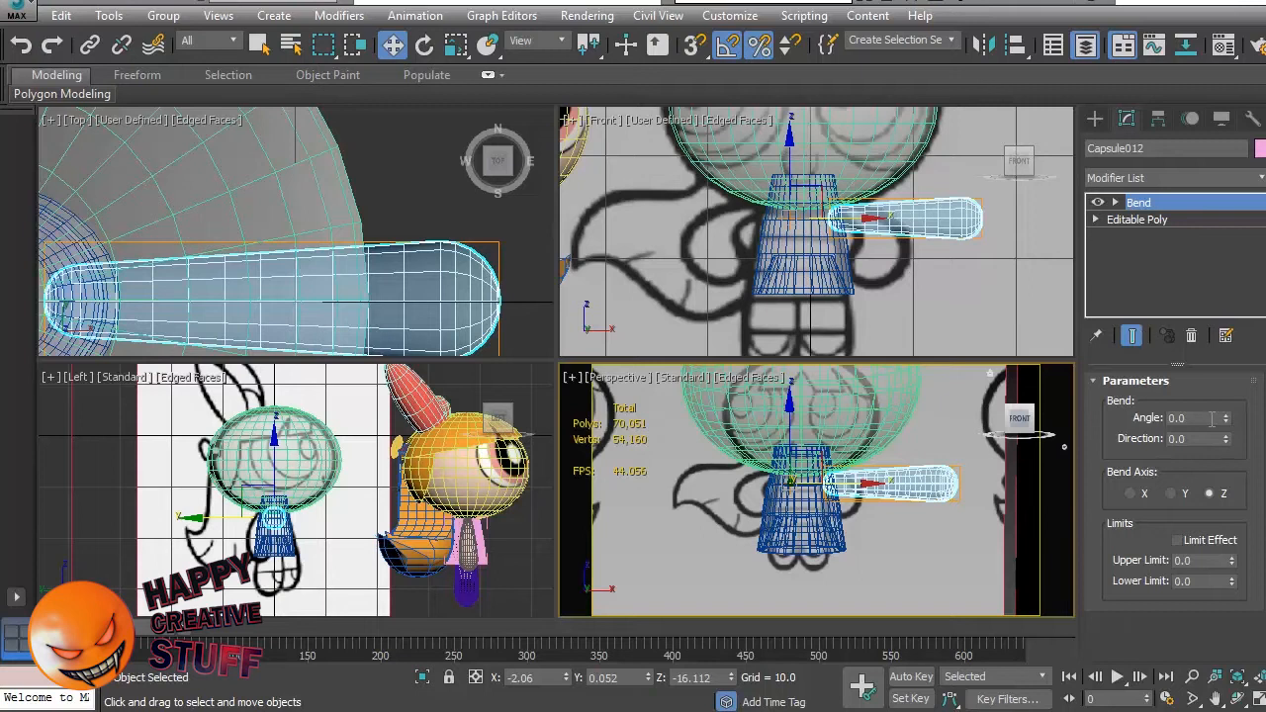
{"action": "left_click_drag", "start_coordinate": [1226, 418], "coordinate": [1208, 275]}
{"action": "left_click_drag", "start_coordinate": [1226, 439], "coordinate": [1233, 77]}
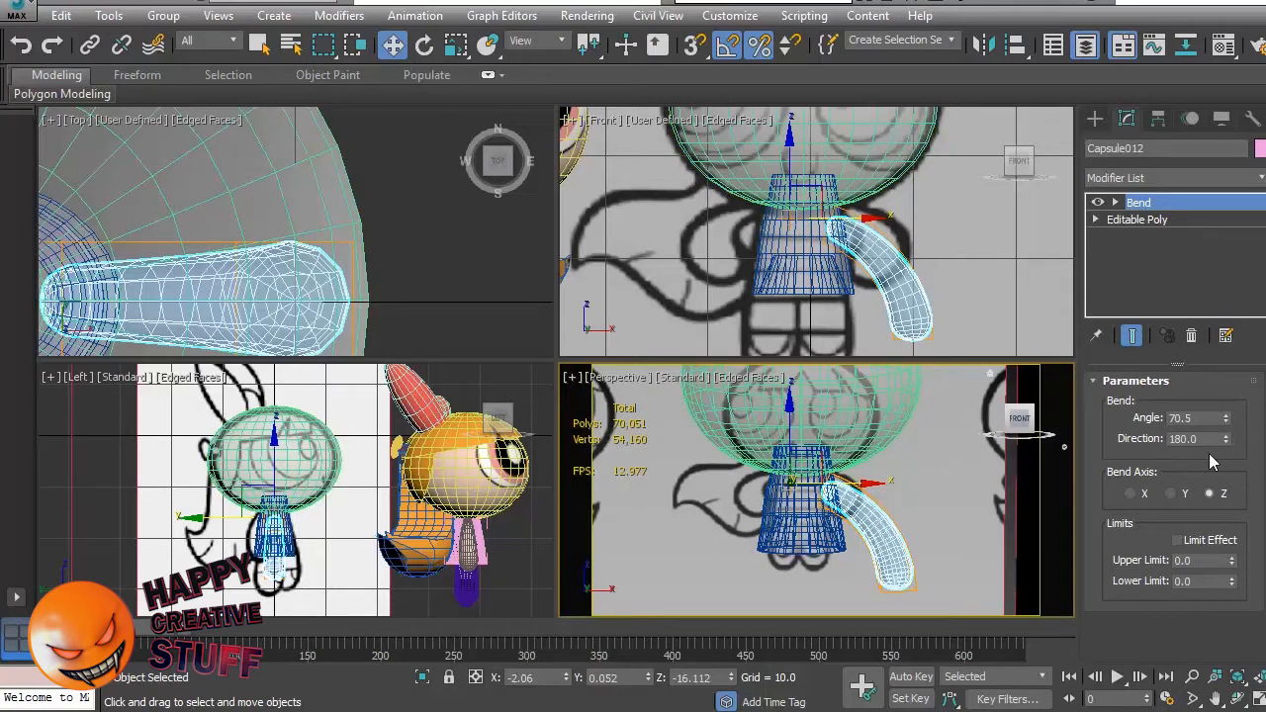
Turn on the bend's limit effect with an upper limit of 0 and a lower limit of -8.33.
{"action": "left_click", "coordinate": [1177, 540]}
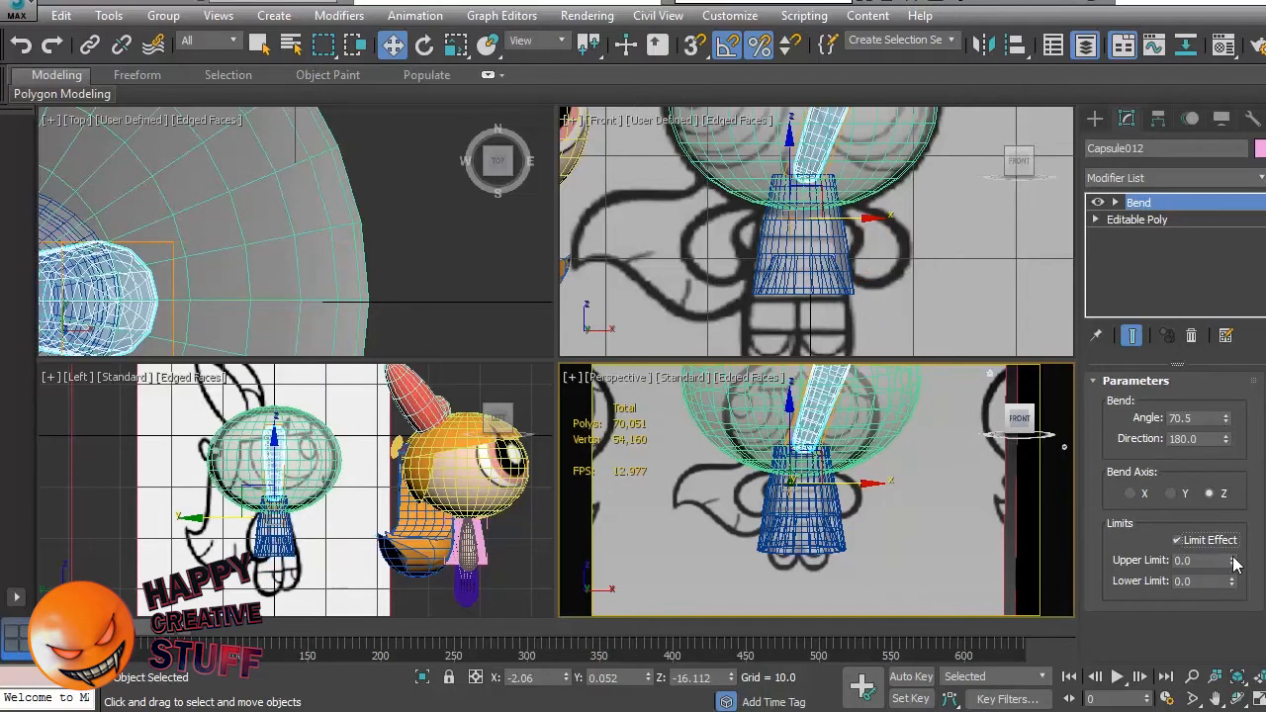
{"action": "left_click_drag", "start_coordinate": [1233, 561], "coordinate": [1235, 499]}
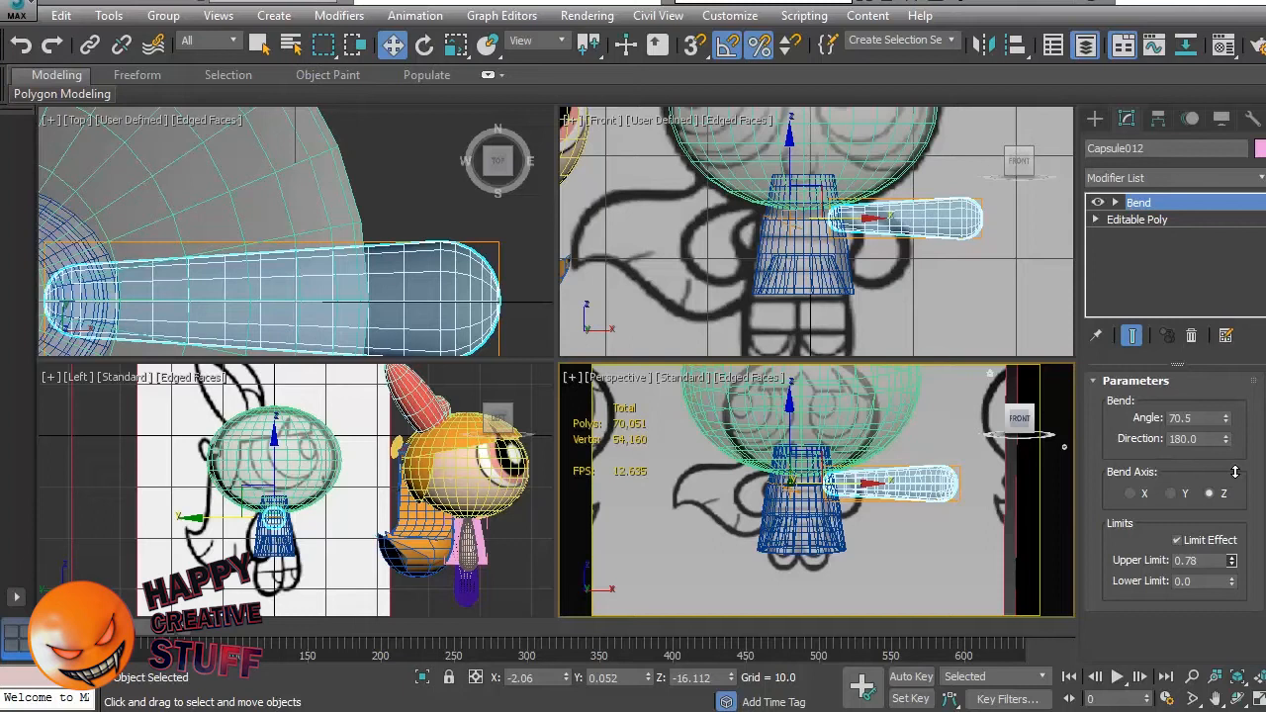
{"action": "left_click_drag", "start_coordinate": [1235, 472], "coordinate": [1235, 451]}
{"action": "left_click_drag", "start_coordinate": [1232, 583], "coordinate": [1123, 261]}
{"action": "right_click", "coordinate": [1234, 561]}
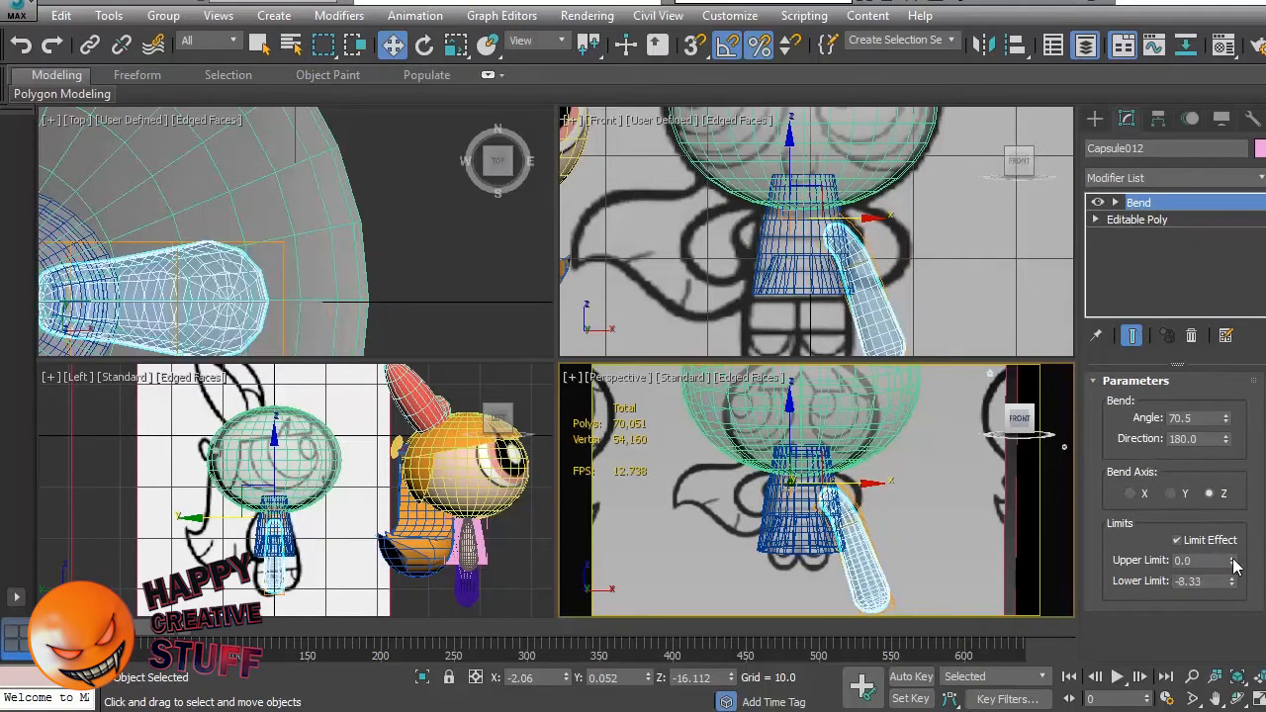
Move the bend's center outward to the middle of the arm and set its lower limit to -4.915.
{"action": "left_click", "coordinate": [1116, 203]}
{"action": "left_click", "coordinate": [1157, 237]}
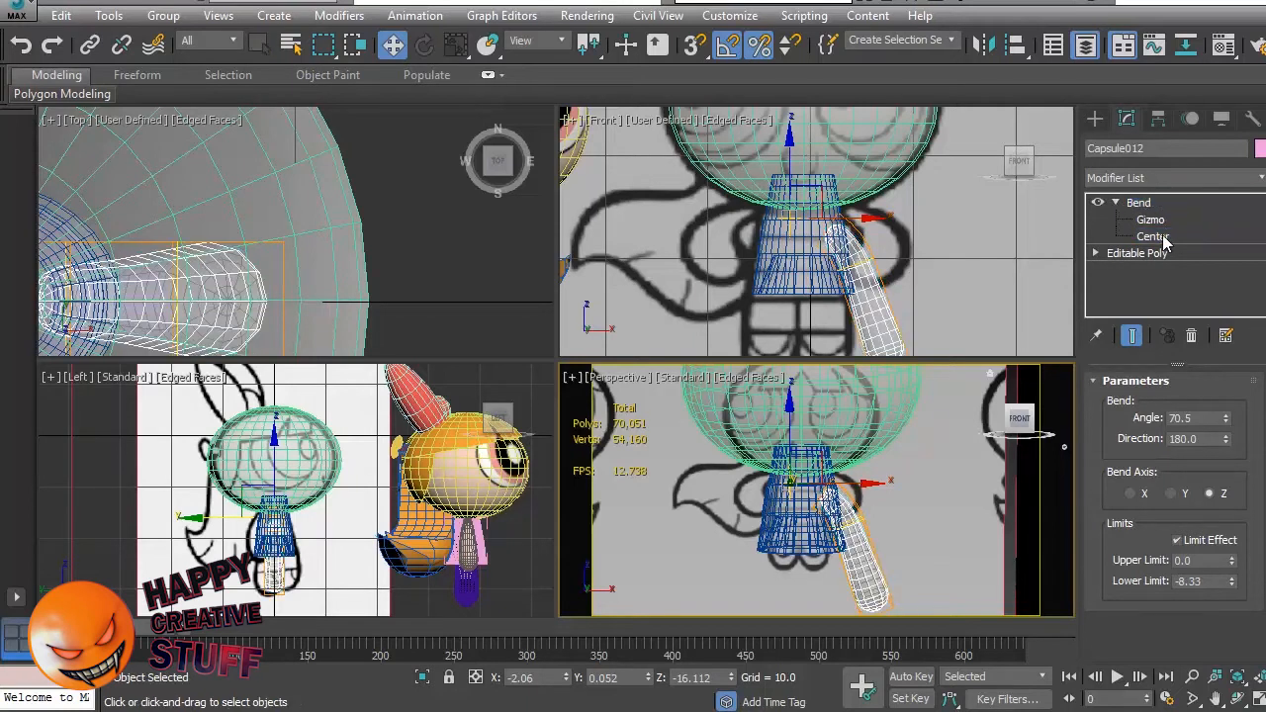
{"action": "left_click_drag", "start_coordinate": [824, 457], "coordinate": [903, 456]}
{"action": "left_click_drag", "start_coordinate": [1234, 585], "coordinate": [1230, 537]}
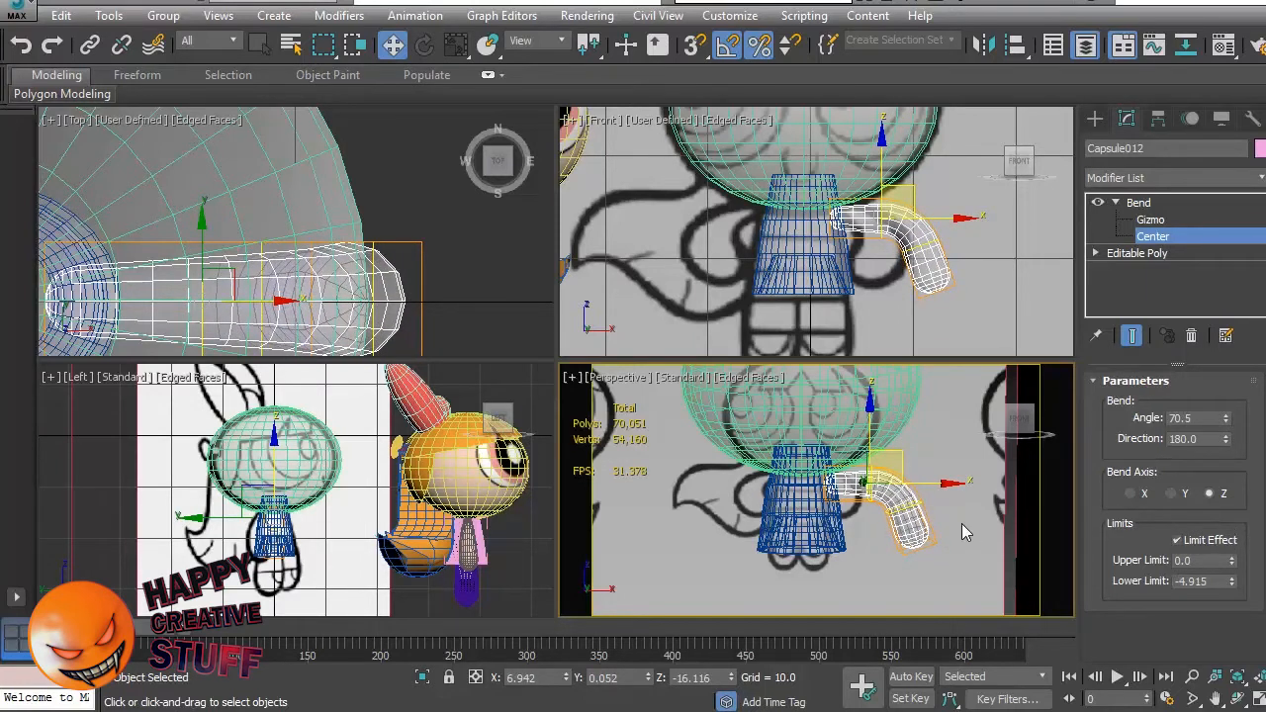
{"action": "left_click", "coordinate": [1138, 203]}
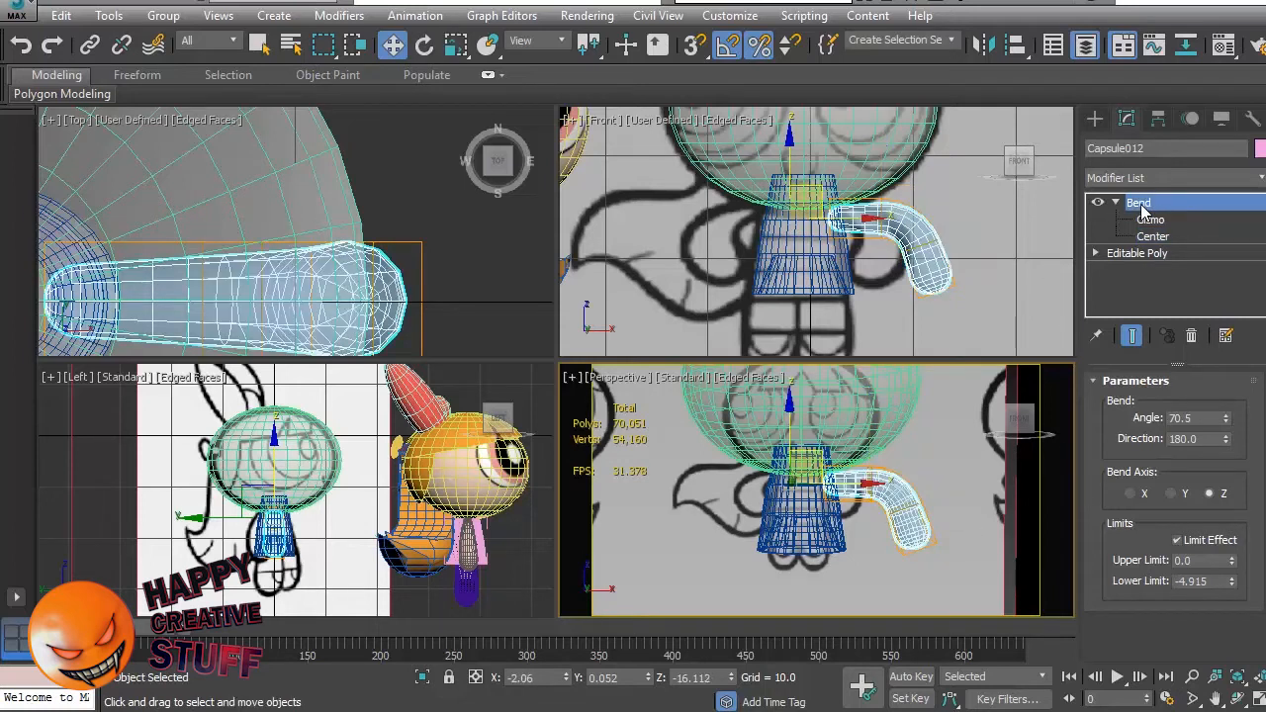
Try to rotate the bent arm about its existing pivot inside the body.
{"action": "left_click", "coordinate": [952, 504]}
{"action": "left_click", "coordinate": [923, 499]}
{"action": "key", "text": "e"}
{"action": "left_click_drag", "start_coordinate": [842, 420], "coordinate": [867, 461]}
{"action": "key", "text": "ctrl+z"}
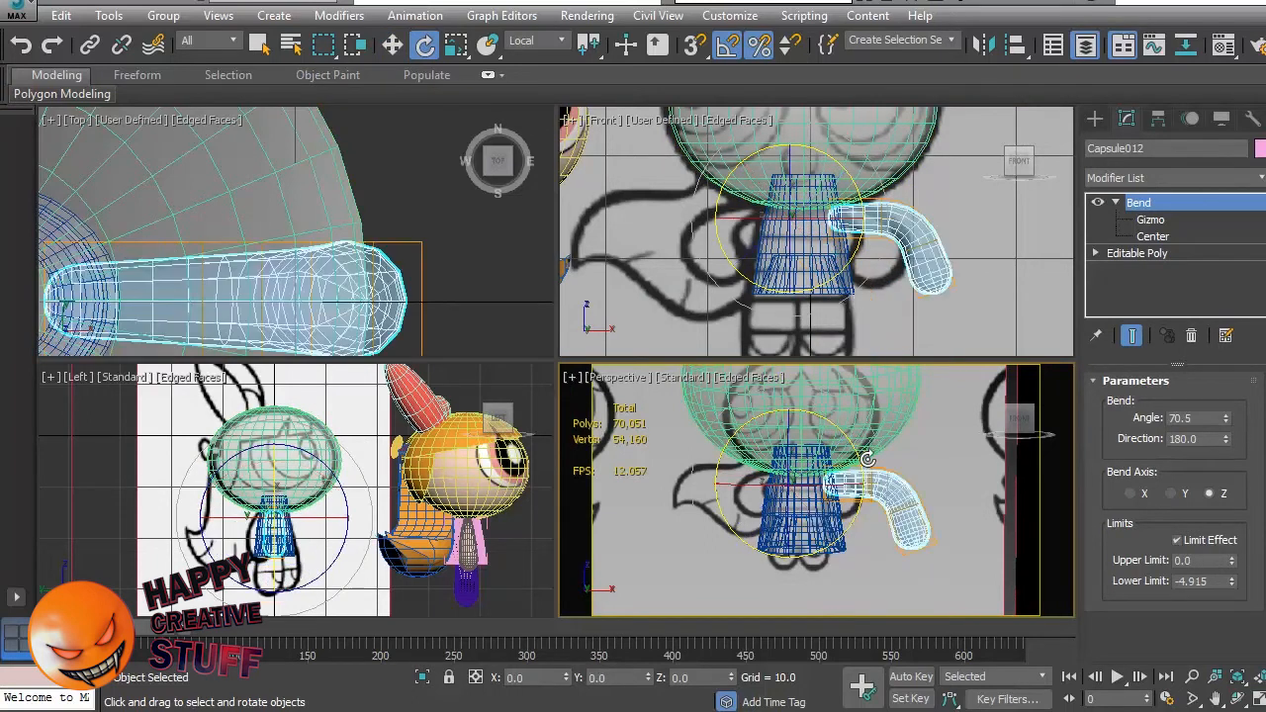
Move only the arm's pivot along X to the arm's shoulder end.
{"action": "left_click", "coordinate": [1158, 119]}
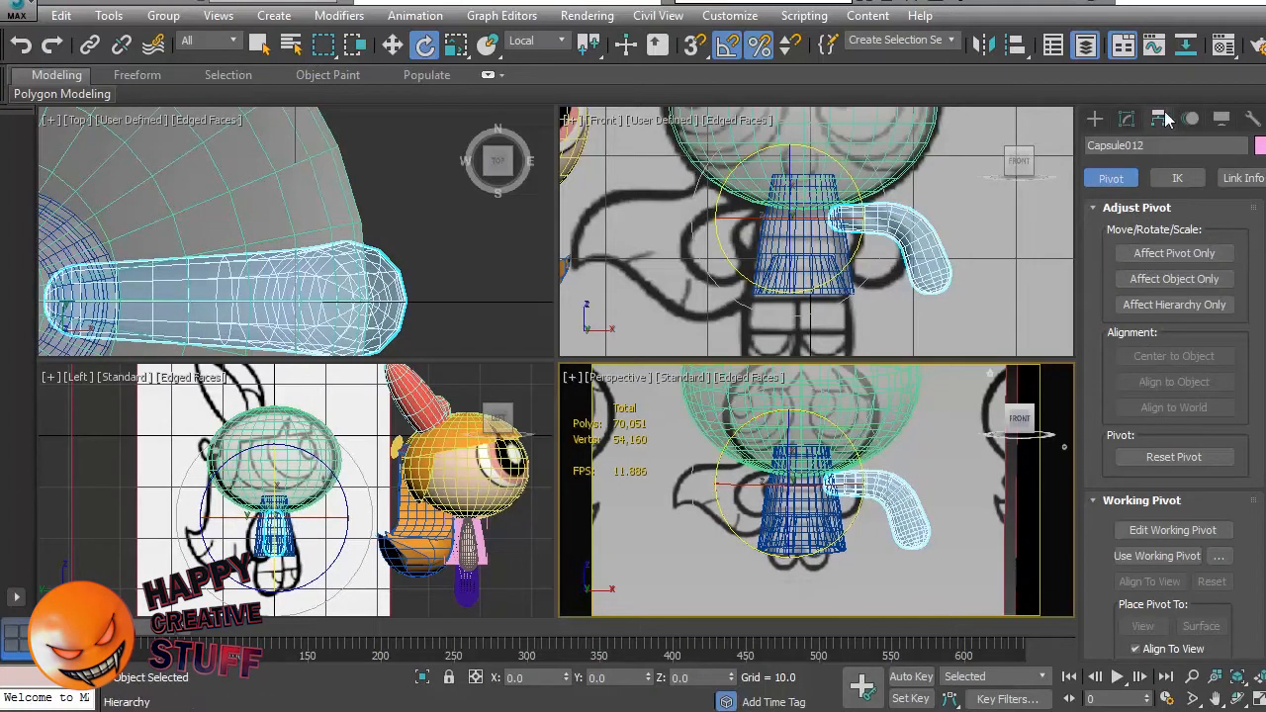
{"action": "left_click", "coordinate": [1173, 254]}
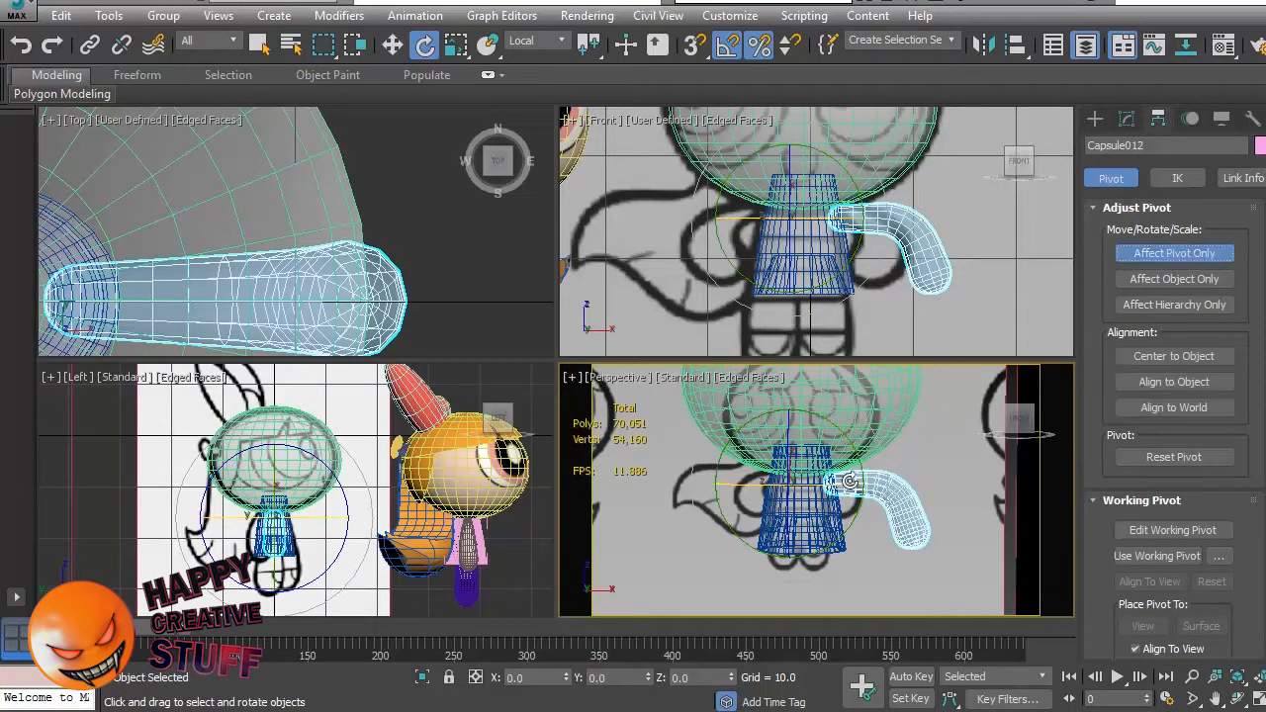
{"action": "key", "text": "w"}
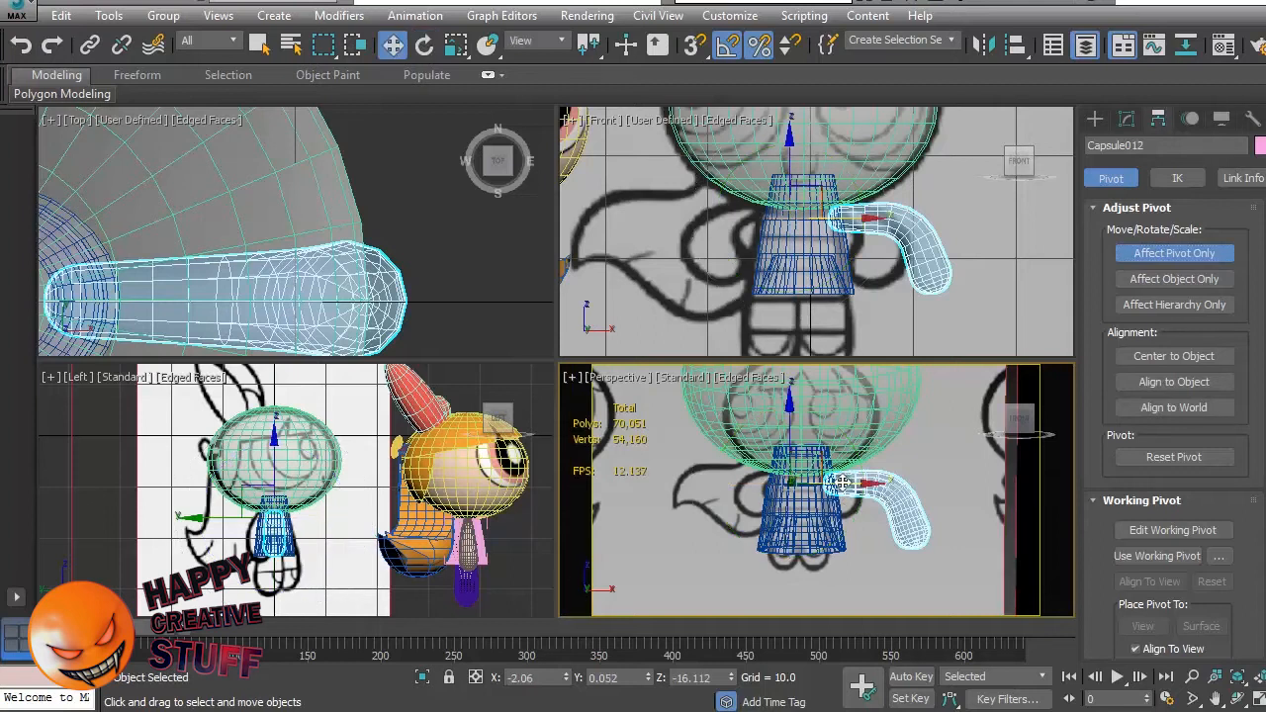
{"action": "left_click_drag", "start_coordinate": [874, 483], "coordinate": [891, 483]}
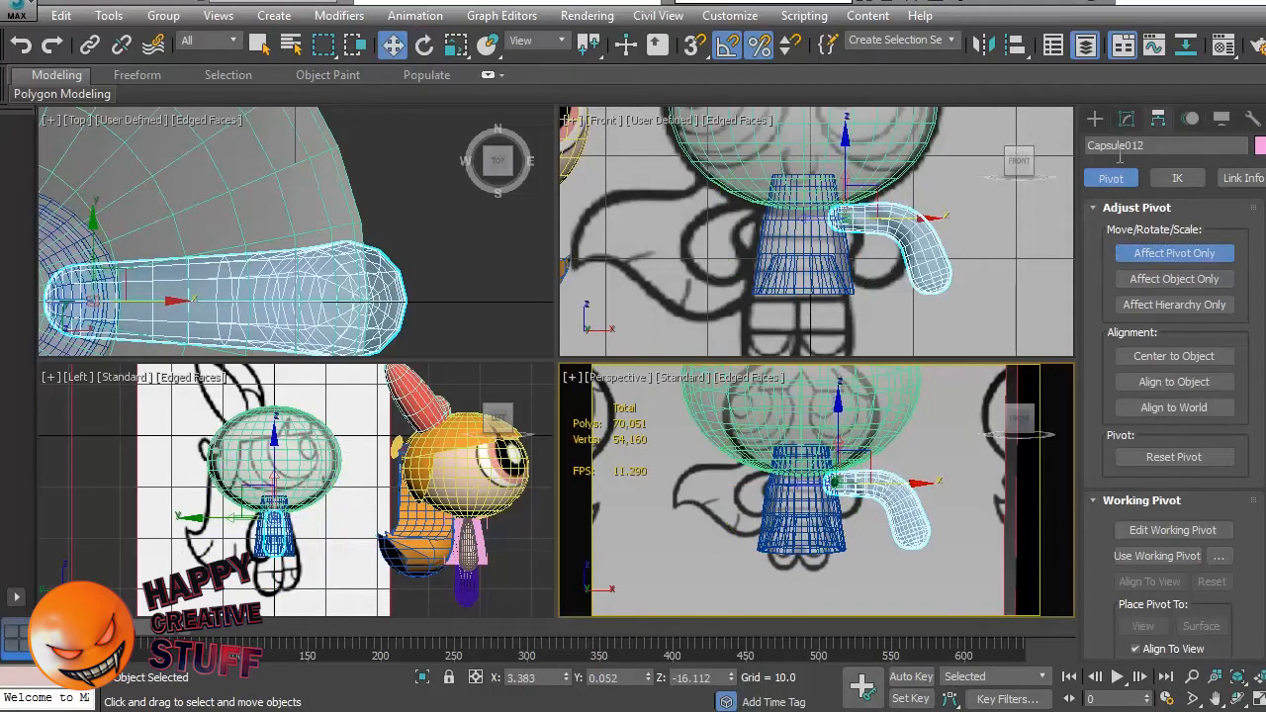
{"action": "left_click", "coordinate": [1175, 253]}
Rotate the bent arm downward about its shoulder pivot to hang beside the body like the reference drawing.
{"action": "key", "text": "e"}
{"action": "left_click", "coordinate": [918, 451]}
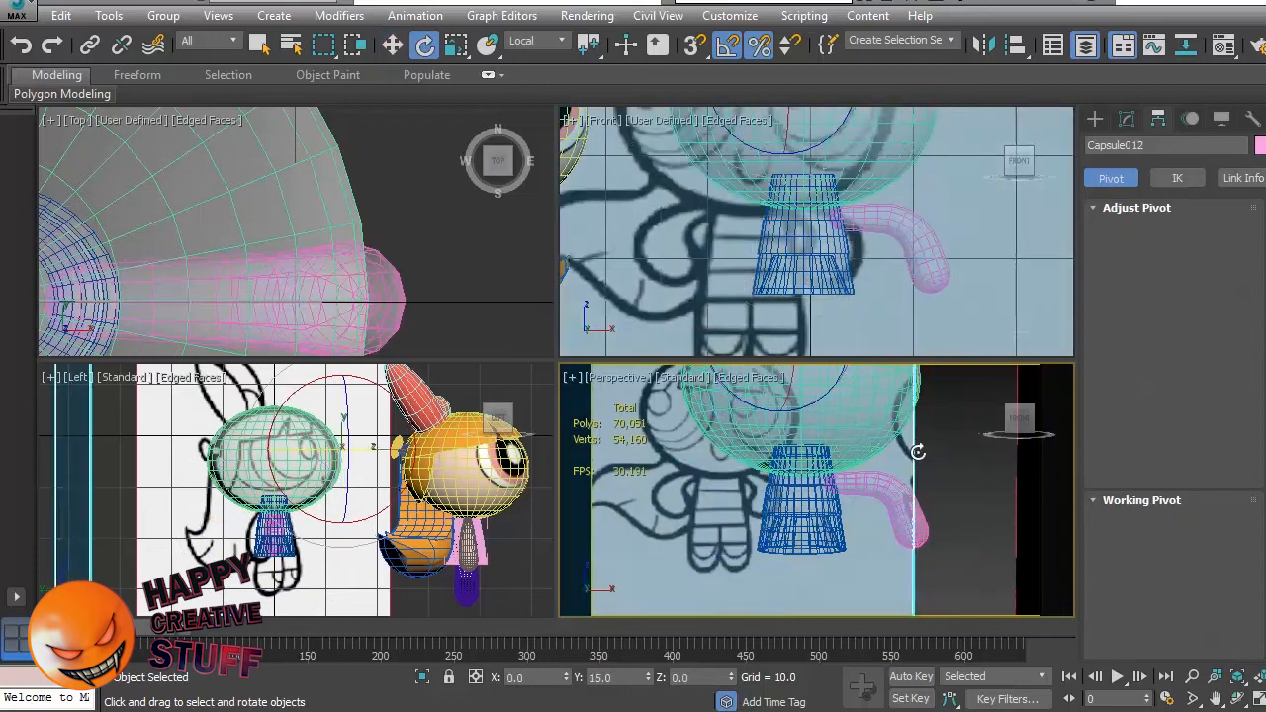
{"action": "left_click", "coordinate": [957, 519]}
{"action": "left_click", "coordinate": [895, 516]}
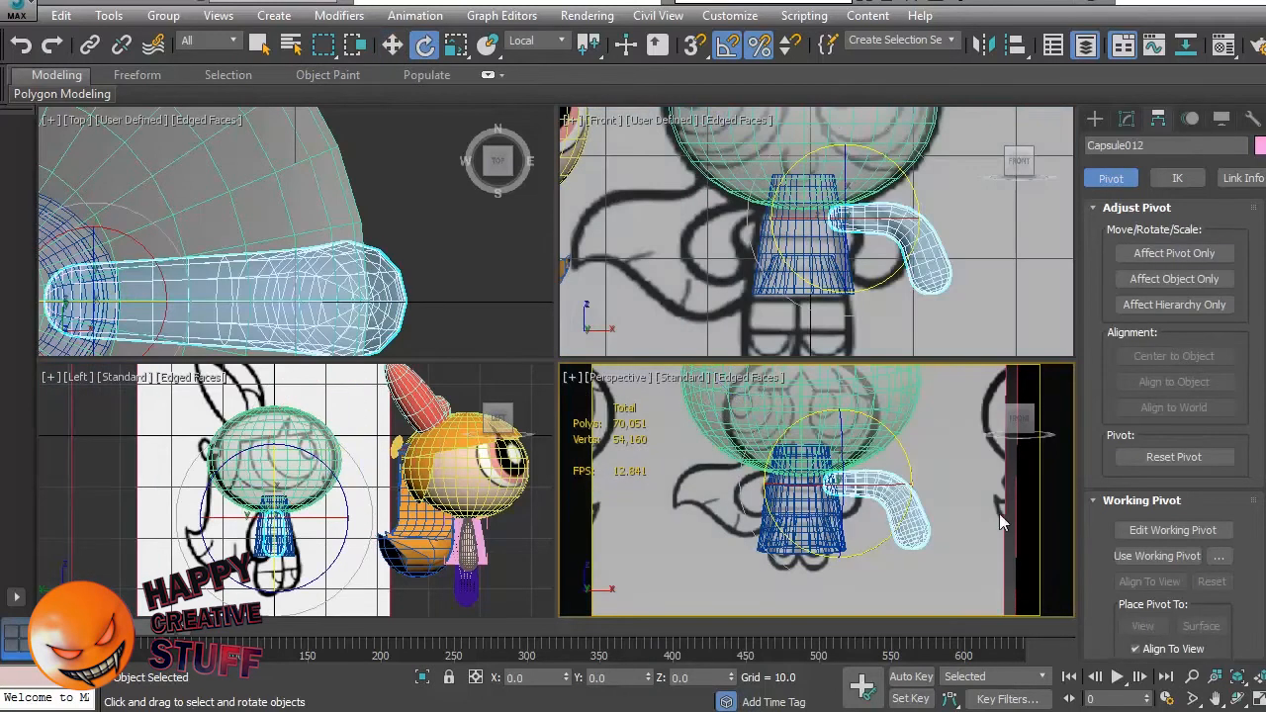
{"action": "left_click_drag", "start_coordinate": [878, 419], "coordinate": [905, 455]}
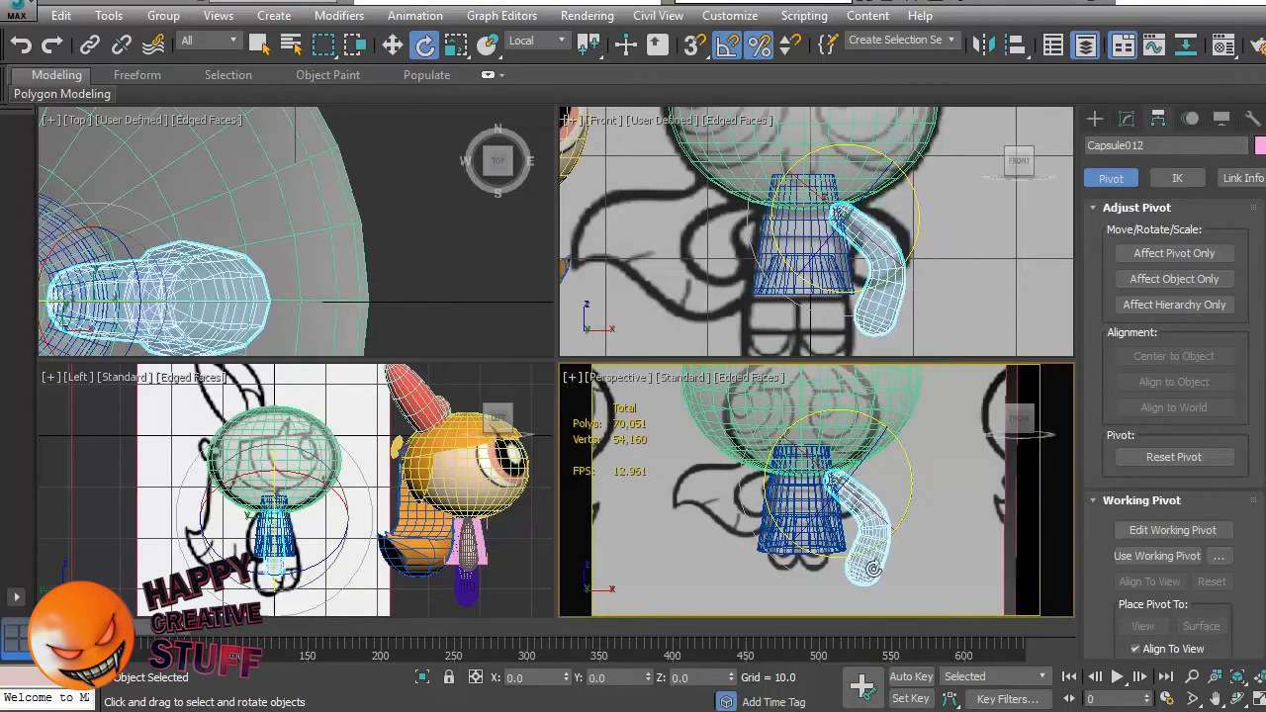
Scale the arm down uniformly and move it slightly up at the shoulder, to about X 3.49, Z -15.23.
{"action": "key", "text": "r"}
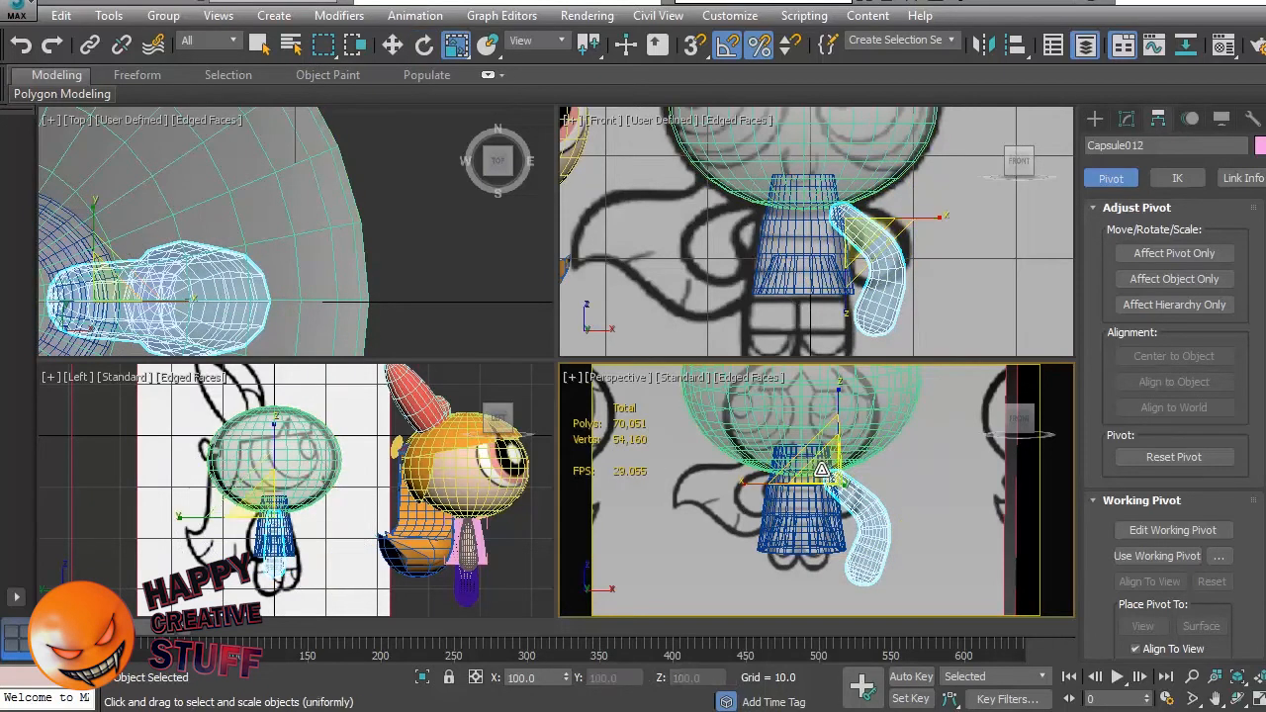
{"action": "left_click_drag", "start_coordinate": [828, 475], "coordinate": [858, 498]}
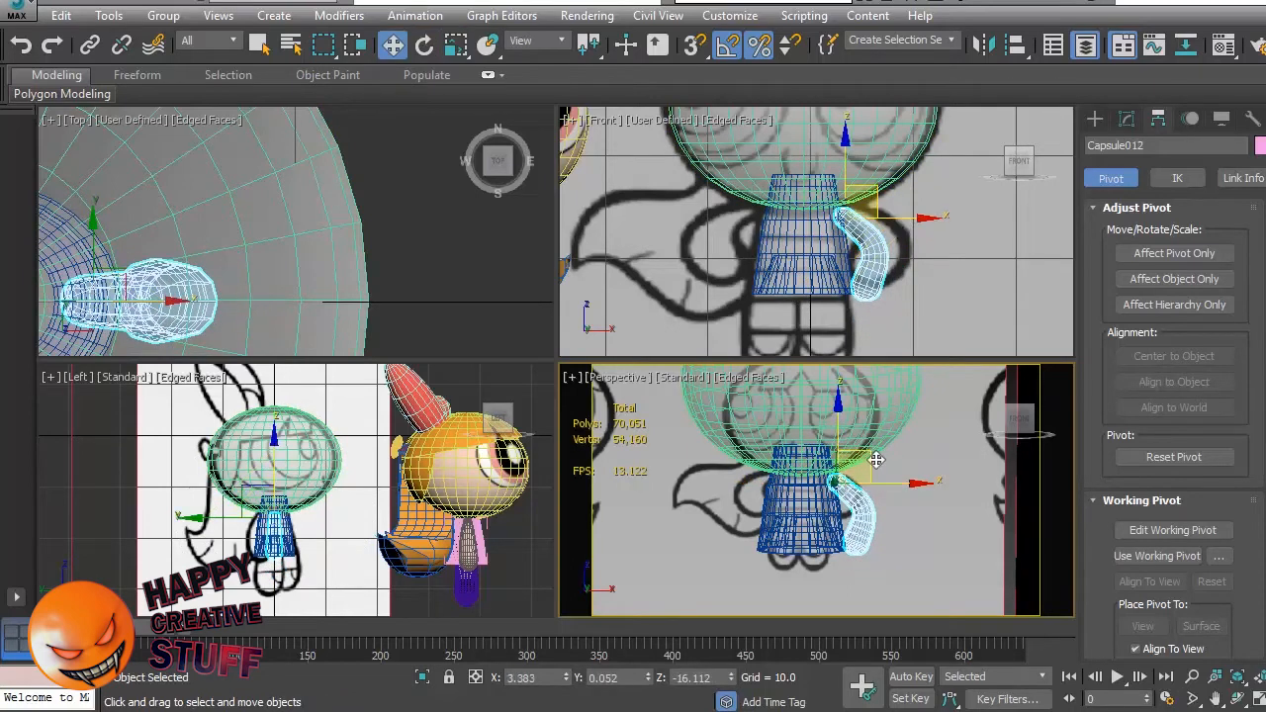
{"action": "key", "text": "w"}
{"action": "left_click_drag", "start_coordinate": [875, 453], "coordinate": [878, 453]}
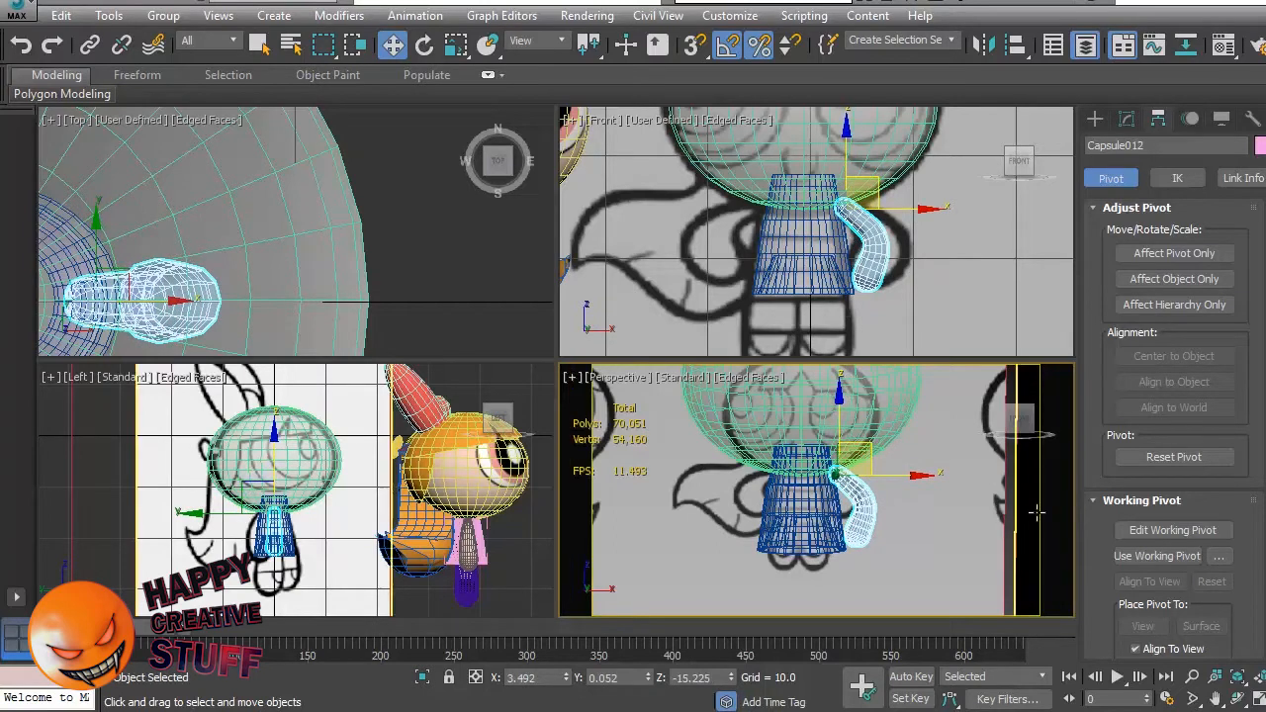
{"action": "left_click", "coordinate": [994, 296]}
{"action": "right_click", "coordinate": [874, 513]}
{"action": "left_click", "coordinate": [875, 513]}
{"action": "scroll", "coordinate": [866, 502], "scroll_direction": "up", "scroll_amount": 5}
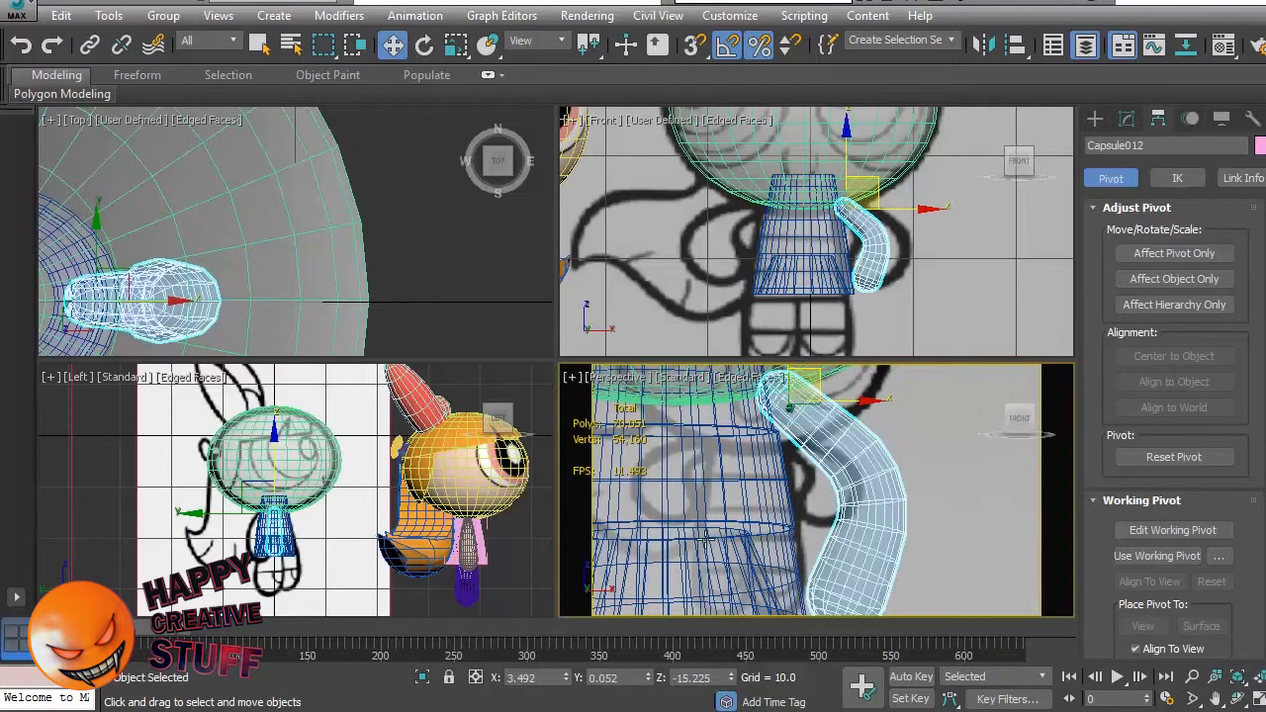
{"action": "middle_click_drag", "start_coordinate": [767, 534], "coordinate": [910, 509]}
{"action": "scroll", "coordinate": [908, 507], "scroll_direction": "down", "scroll_amount": 10}
{"action": "scroll", "coordinate": [829, 543], "scroll_direction": "up", "scroll_amount": 5}
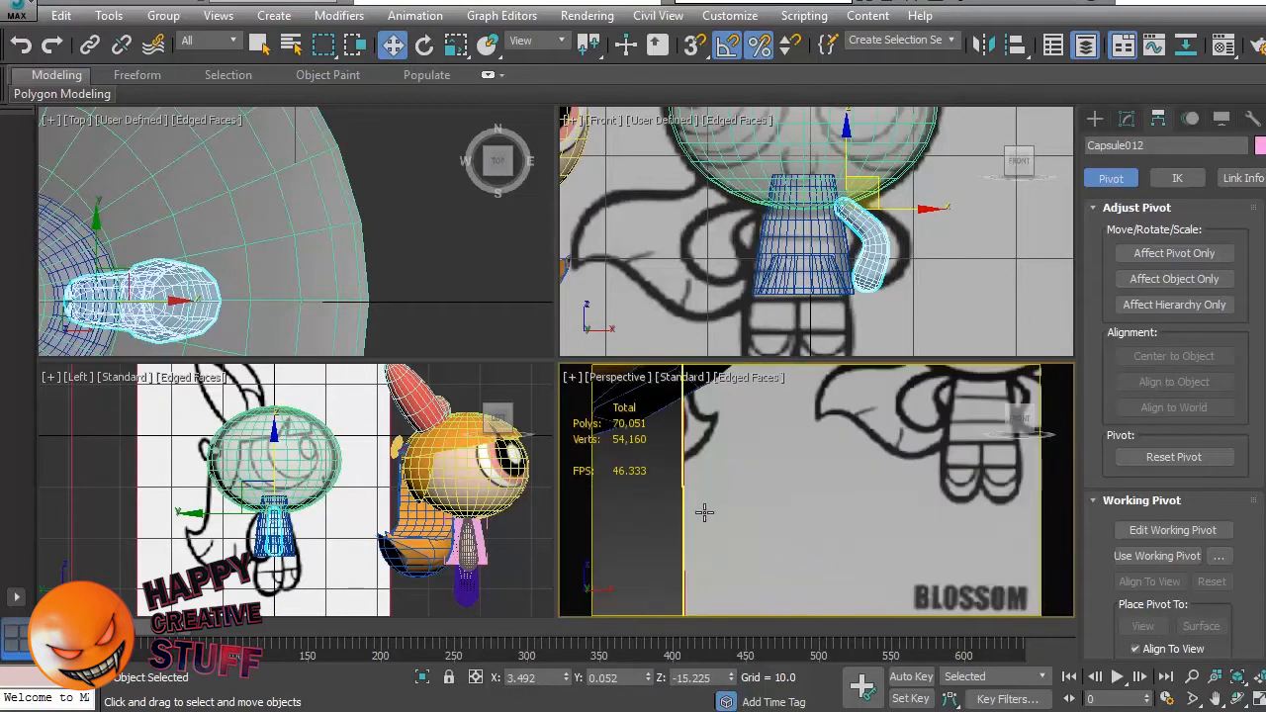
{"action": "scroll", "coordinate": [944, 544], "scroll_direction": "down", "scroll_amount": 10}
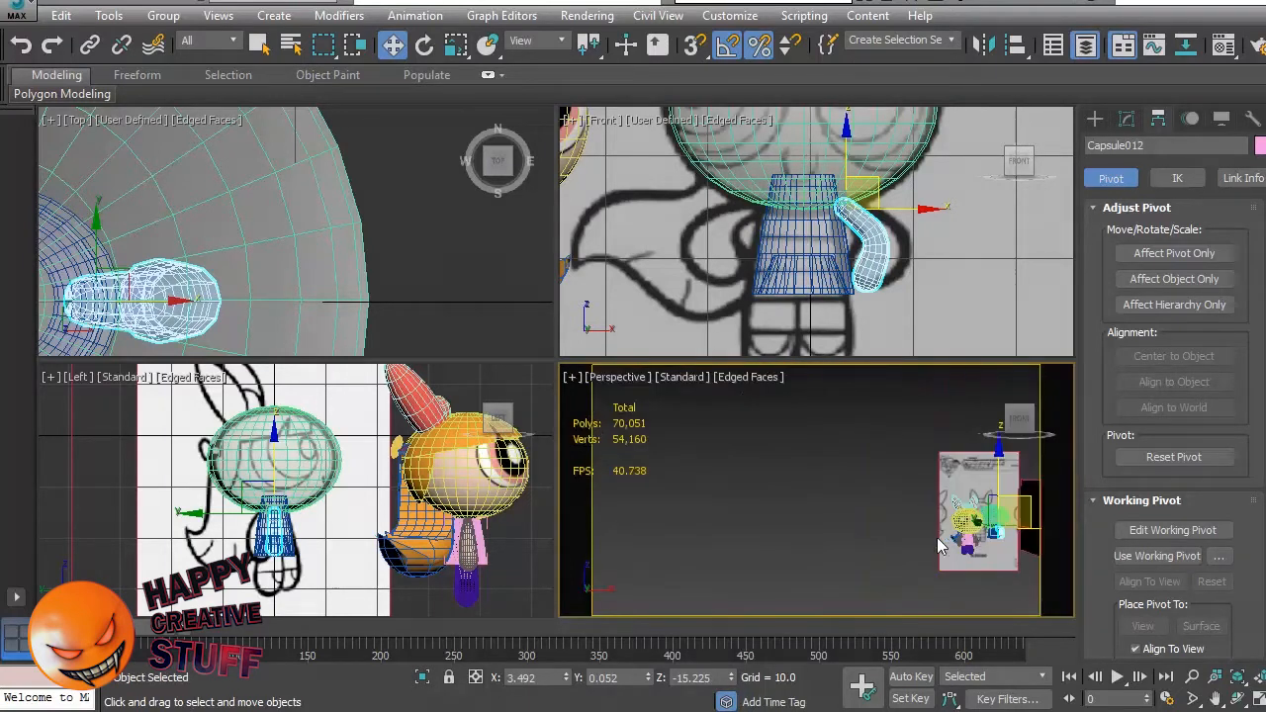
{"action": "left_click", "coordinate": [976, 539]}
{"action": "key", "text": "z"}
{"action": "scroll", "coordinate": [965, 542], "scroll_direction": "down", "scroll_amount": 6}
{"action": "left_click", "coordinate": [958, 545]}
{"action": "middle_click_drag", "start_coordinate": [990, 531], "coordinate": [760, 526]}
{"action": "left_click", "coordinate": [809, 511]}
{"action": "left_click", "coordinate": [764, 492]}
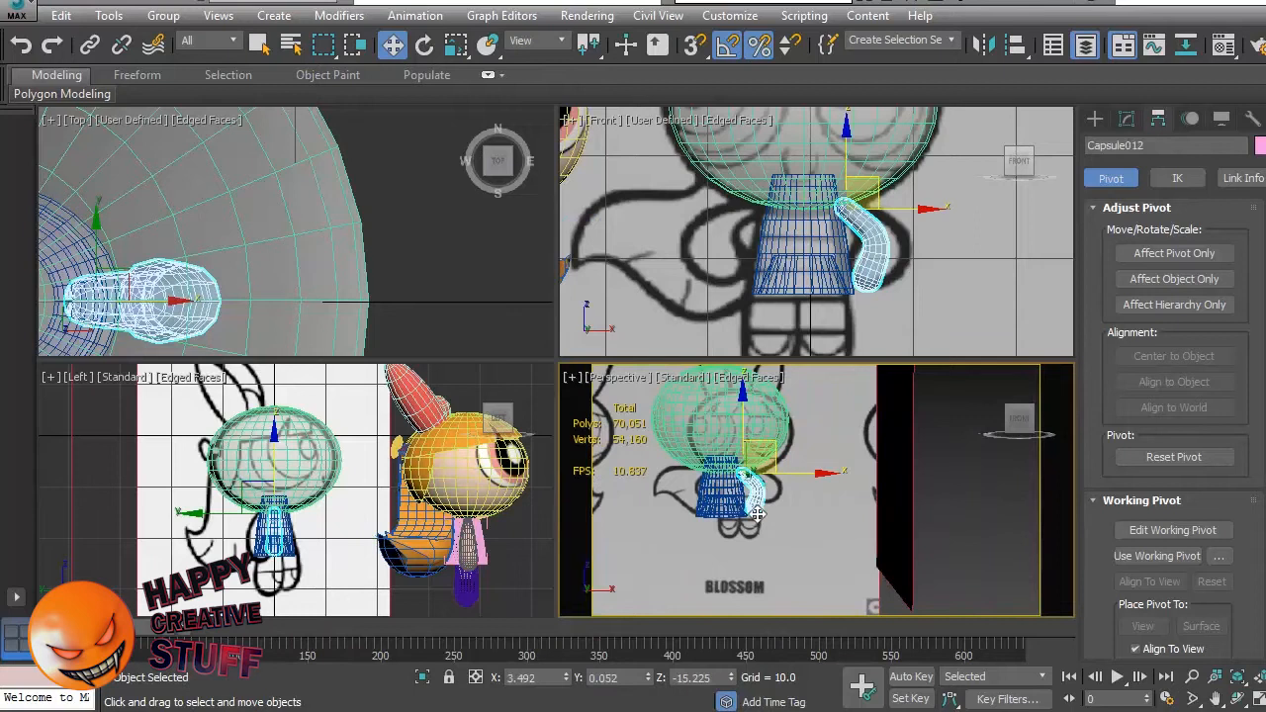
Set the angle of the arm's Bend modifier to 74.5.
{"action": "scroll", "coordinate": [757, 494], "scroll_direction": "up", "scroll_amount": 5}
{"action": "left_click", "coordinate": [1124, 120]}
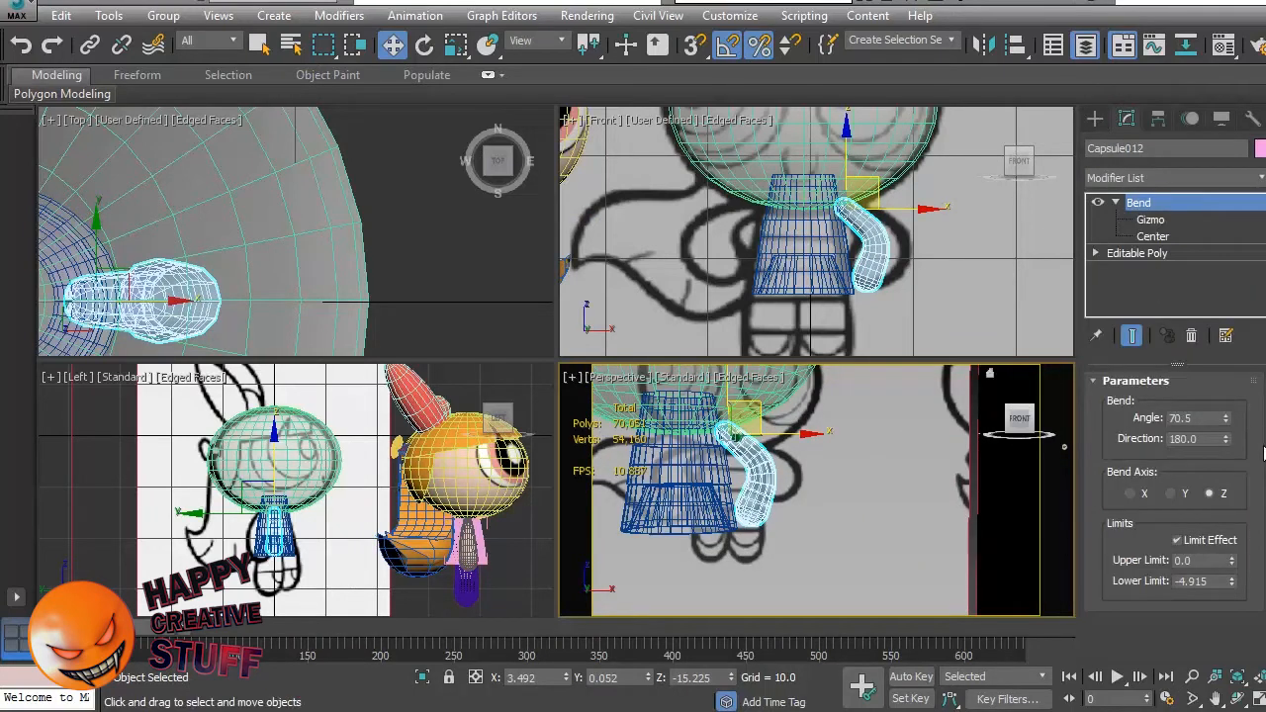
{"action": "mouse_move", "coordinate": [1230, 425]}
{"action": "left_mouse_down"}
{"action": "mouse_move", "coordinate": [1230, 465]}
{"action": "mouse_move", "coordinate": [1233, 418]}
{"action": "left_mouse_up"}
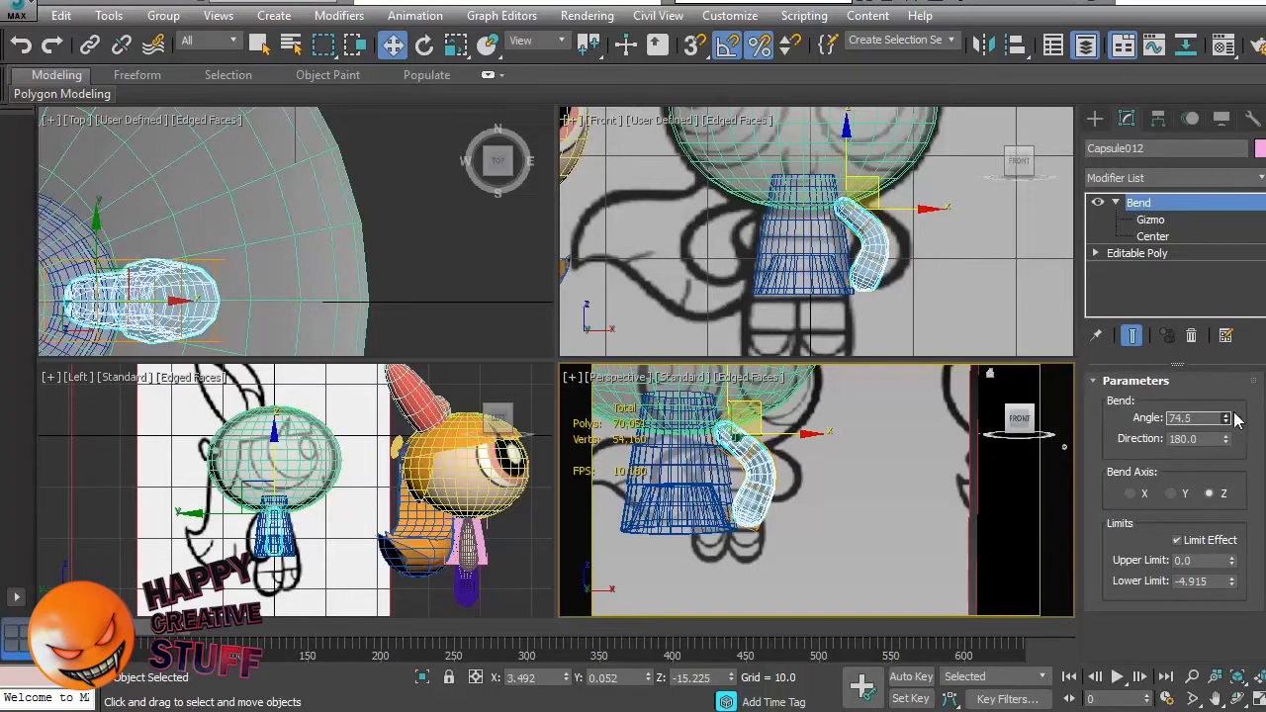
{"action": "key", "text": "e"}
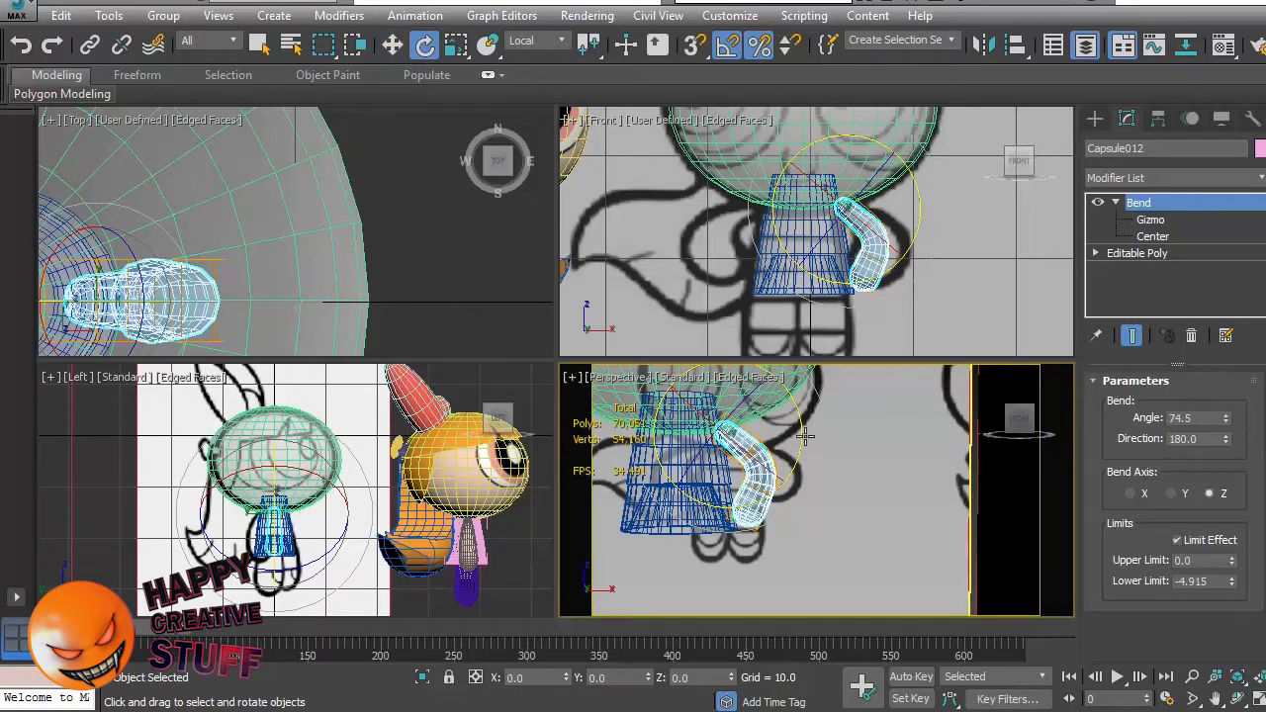
{"action": "left_click", "coordinate": [1158, 119]}
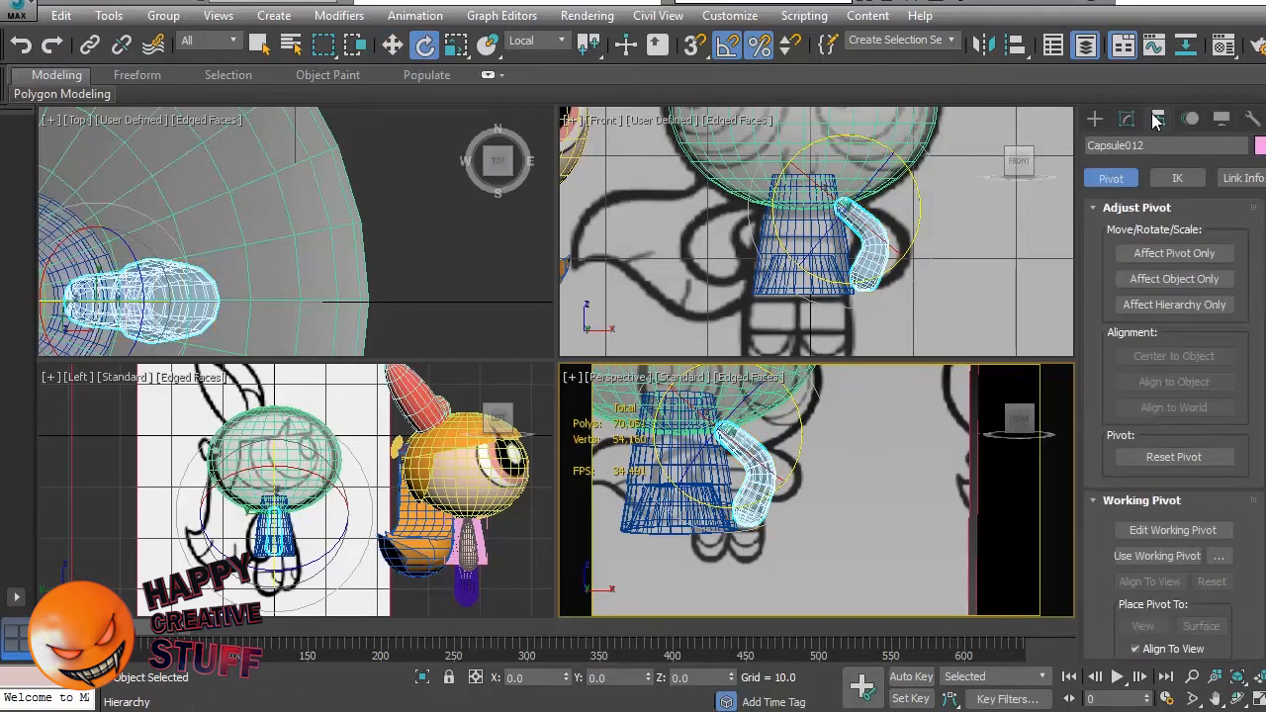
{"action": "left_click", "coordinate": [1126, 118]}
{"action": "mouse_move", "coordinate": [806, 463]}
{"action": "left_mouse_down"}
{"action": "mouse_move", "coordinate": [801, 403]}
{"action": "mouse_move", "coordinate": [801, 478]}
{"action": "mouse_move", "coordinate": [800, 457]}
{"action": "left_mouse_up"}
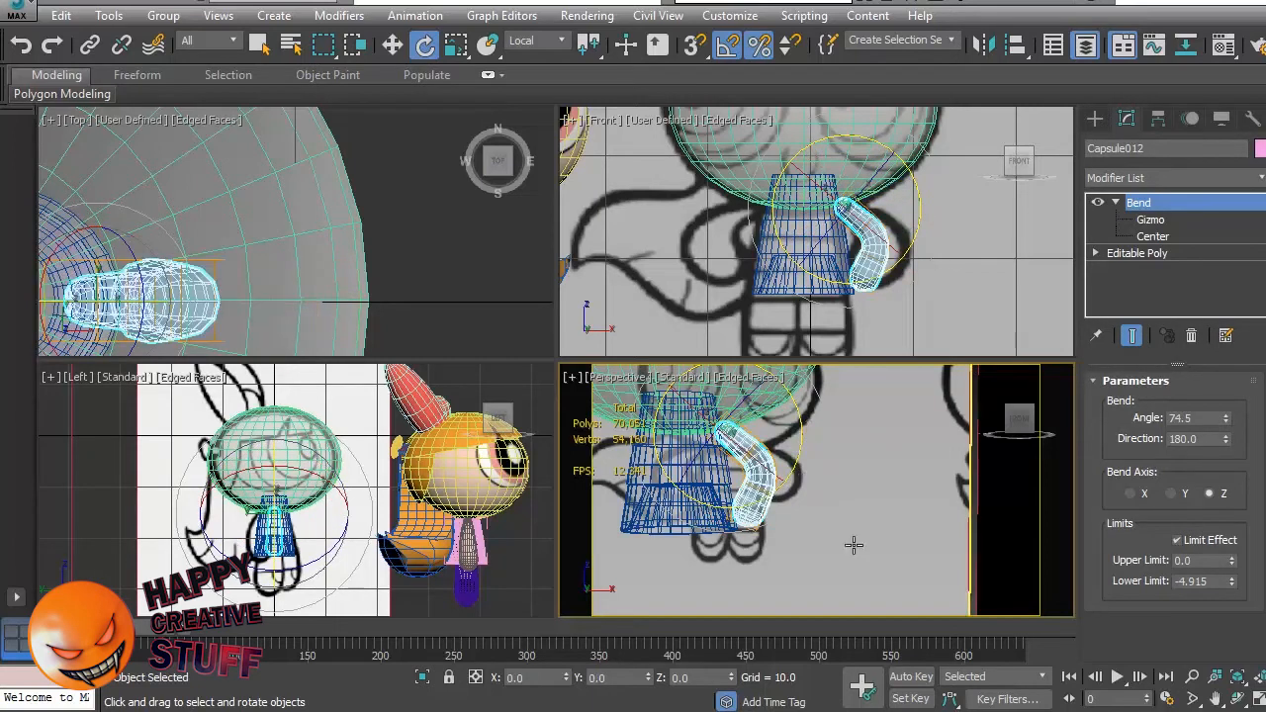
{"action": "left_click", "coordinate": [967, 387]}
Duplicate the arm as a mirrored copy and position it at the body's opposite shoulder.
{"action": "left_click", "coordinate": [877, 252]}
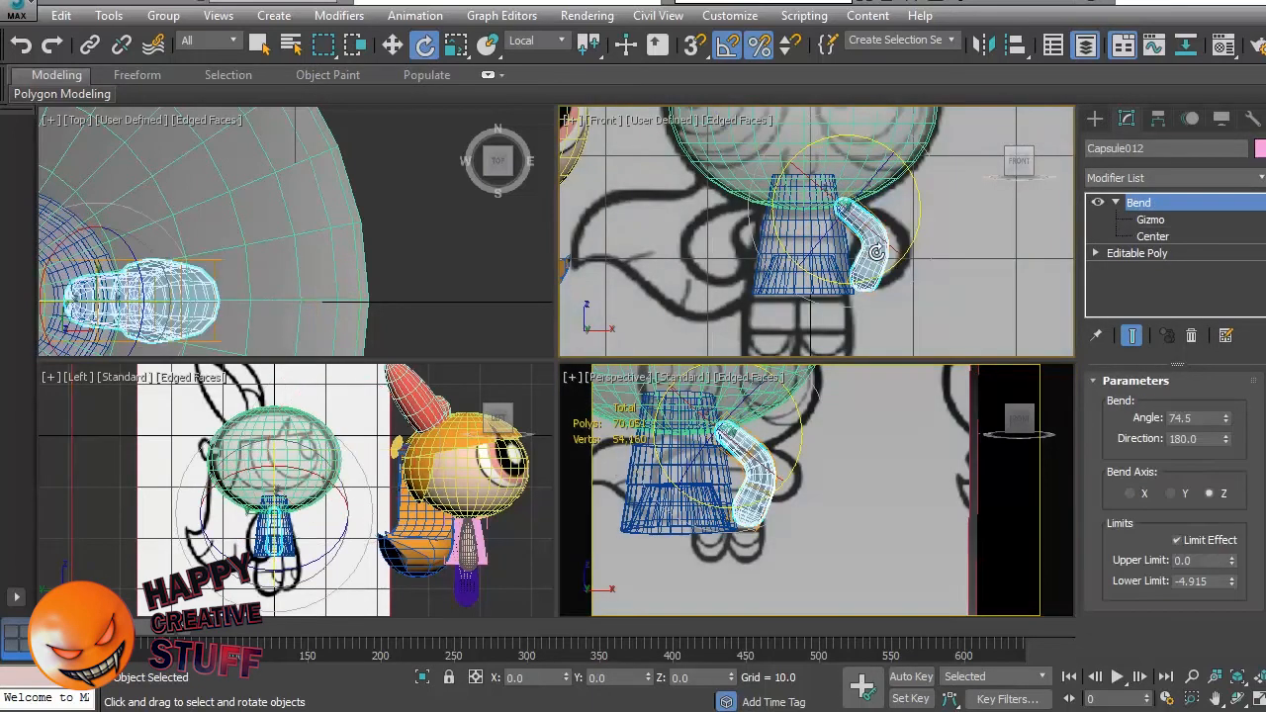
{"action": "key", "text": "w"}
{"action": "left_click_drag", "start_coordinate": [883, 211], "coordinate": [744, 211], "text": "shift"}
{"action": "left_click", "coordinate": [621, 439]}
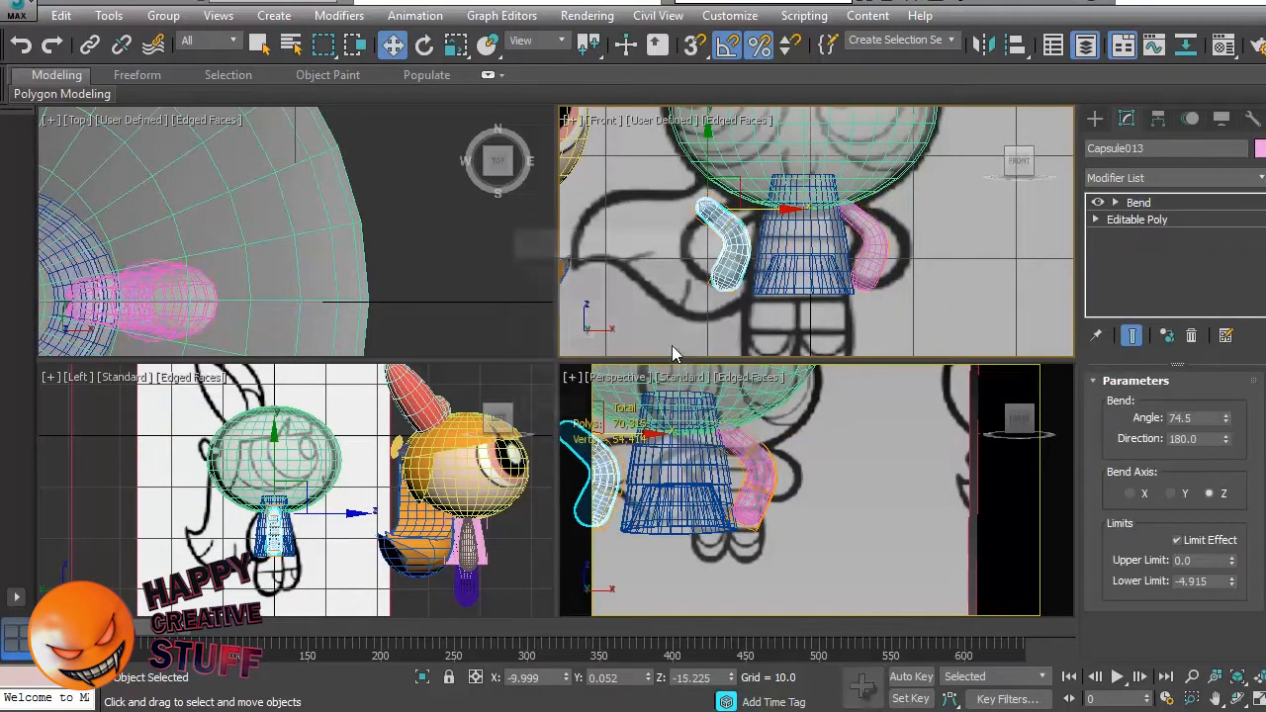
{"action": "left_click", "coordinate": [978, 44]}
{"action": "left_click", "coordinate": [583, 509]}
{"action": "left_click_drag", "start_coordinate": [740, 211], "coordinate": [799, 210]}
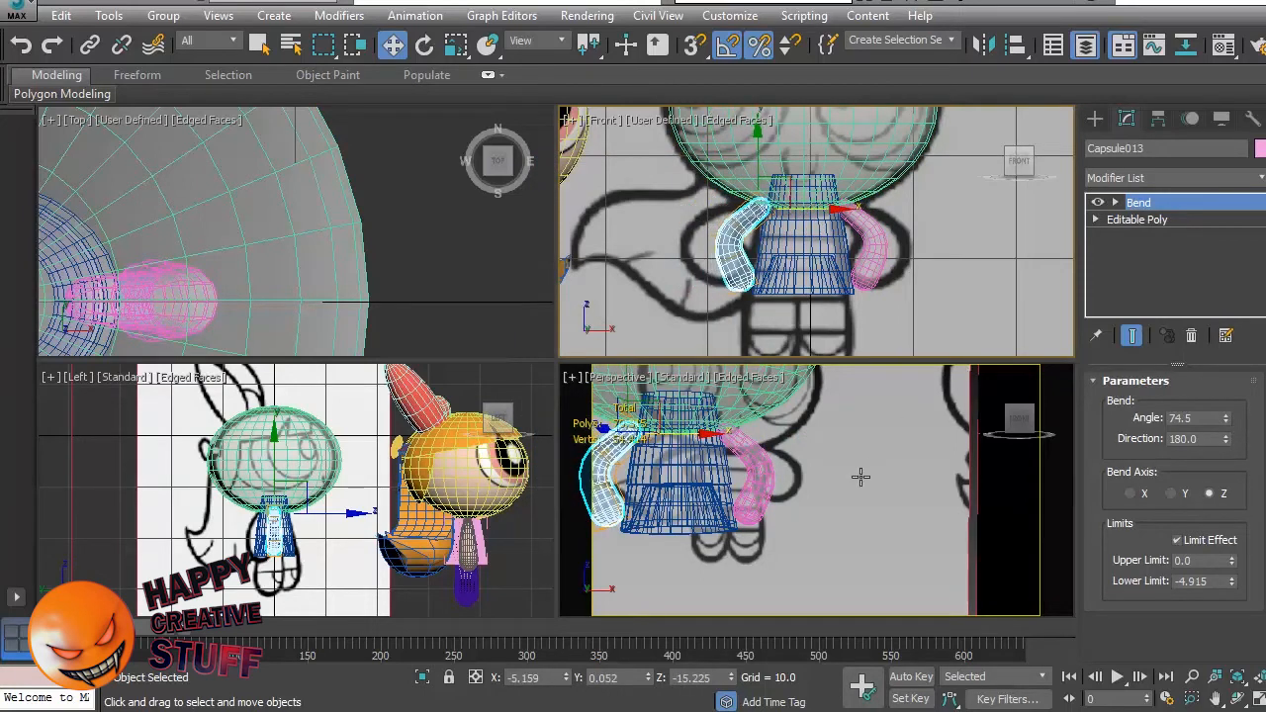
Turn off the original arm's Bend modifier and delete the mirrored copy of the arm.
{"action": "left_click", "coordinate": [871, 468]}
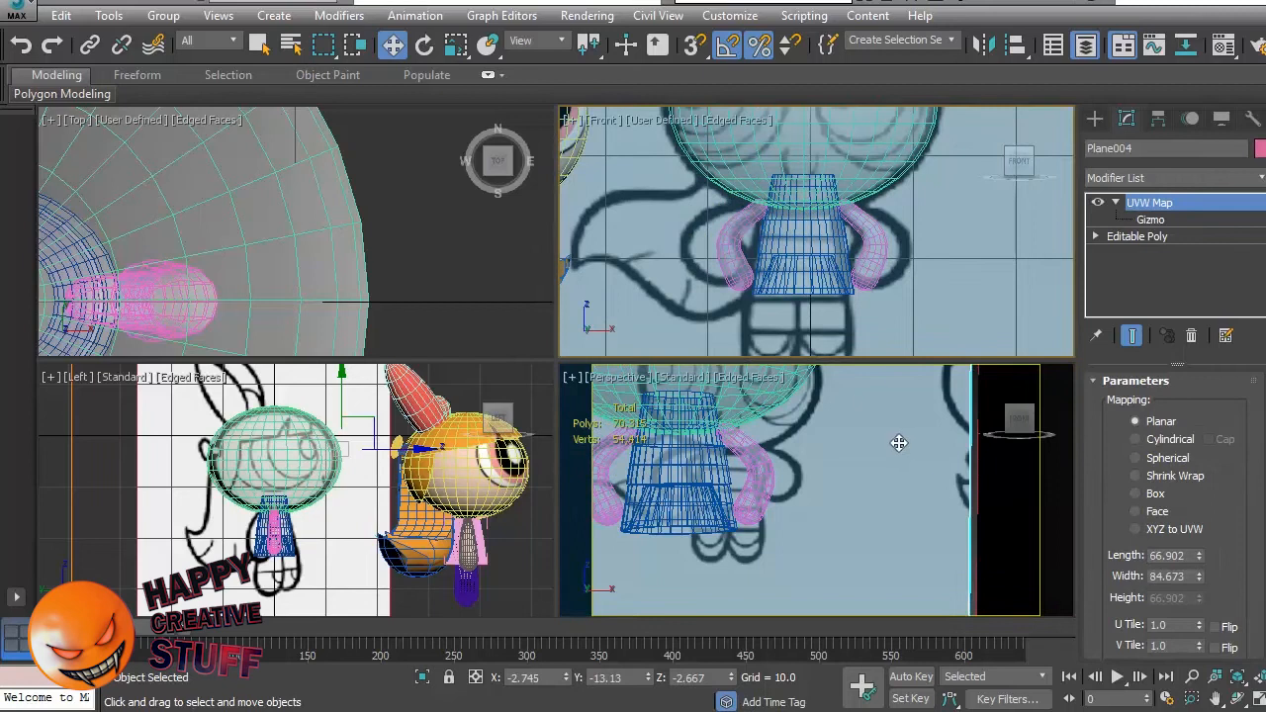
{"action": "left_click", "coordinate": [847, 276]}
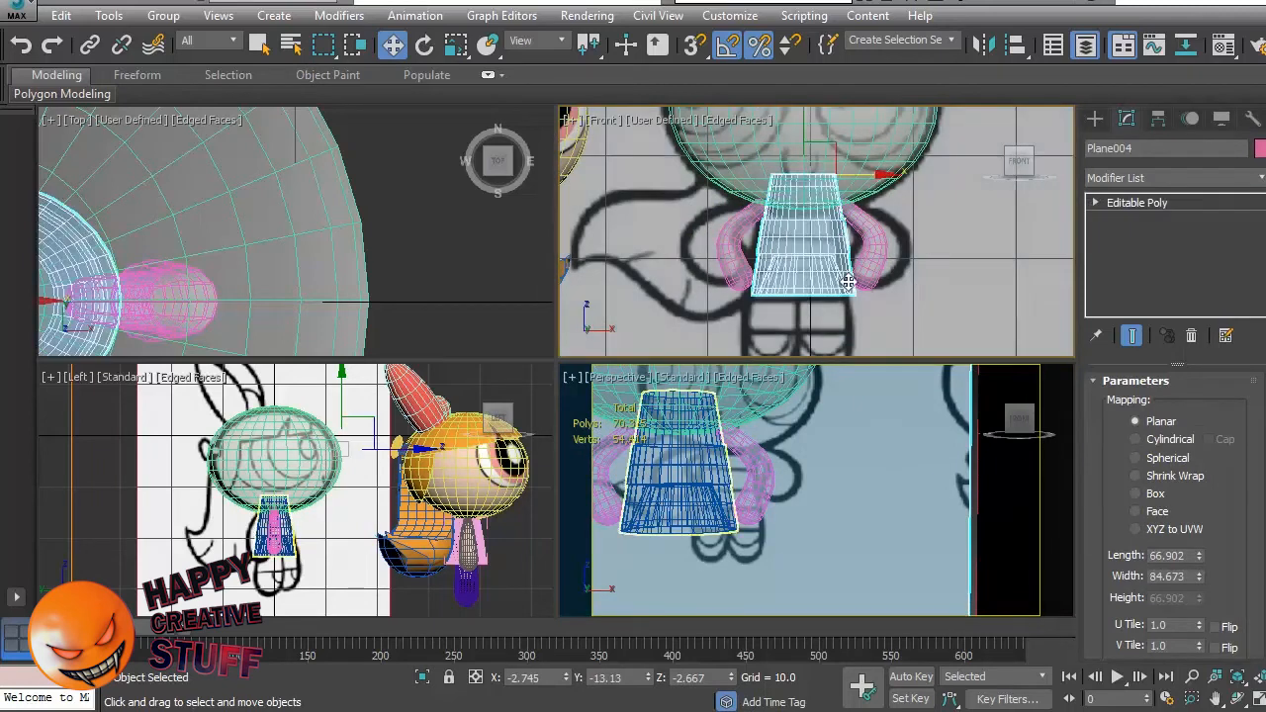
{"action": "left_click", "coordinate": [995, 299]}
{"action": "left_click", "coordinate": [882, 263]}
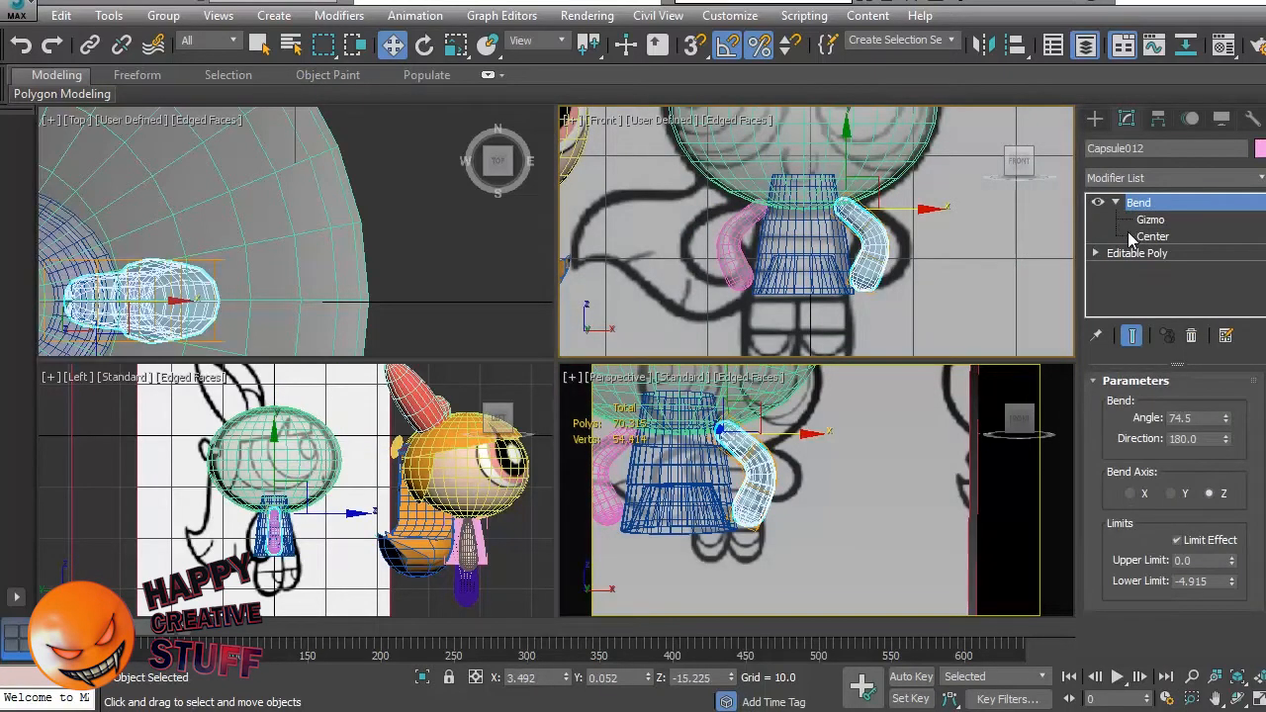
{"action": "left_click", "coordinate": [1098, 201]}
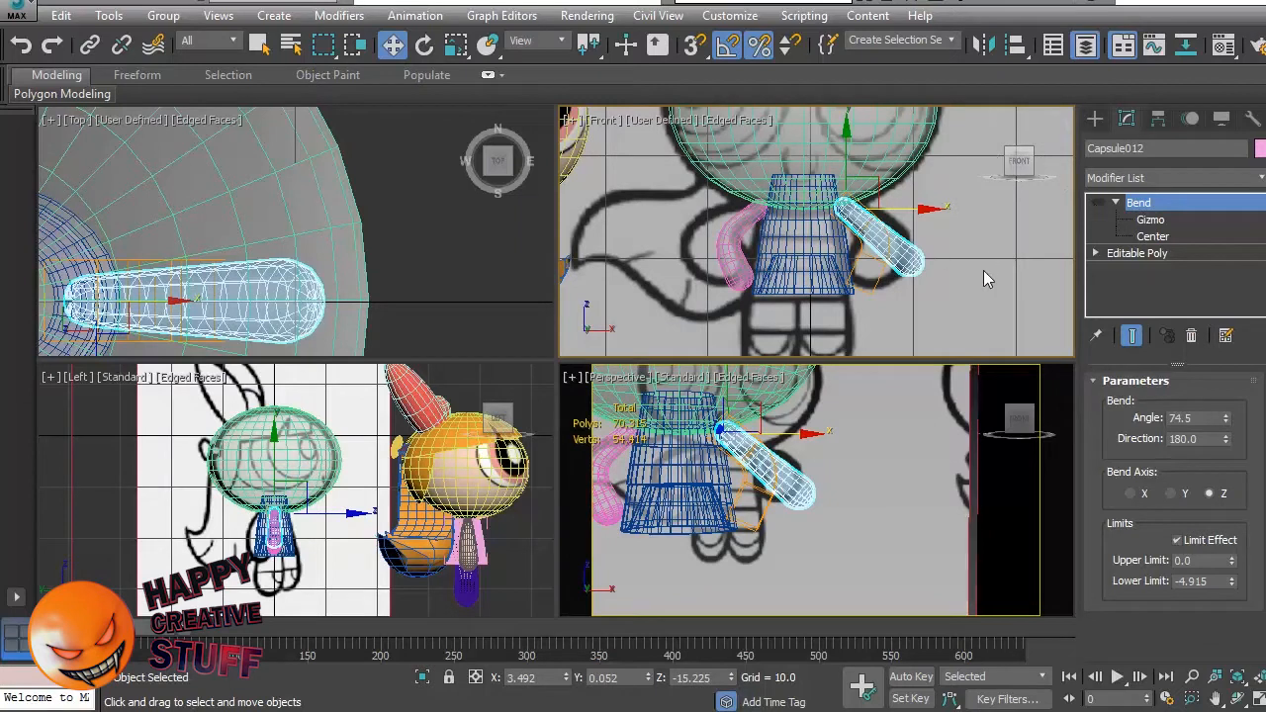
{"action": "left_click", "coordinate": [737, 253]}
{"action": "left_click", "coordinate": [876, 236]}
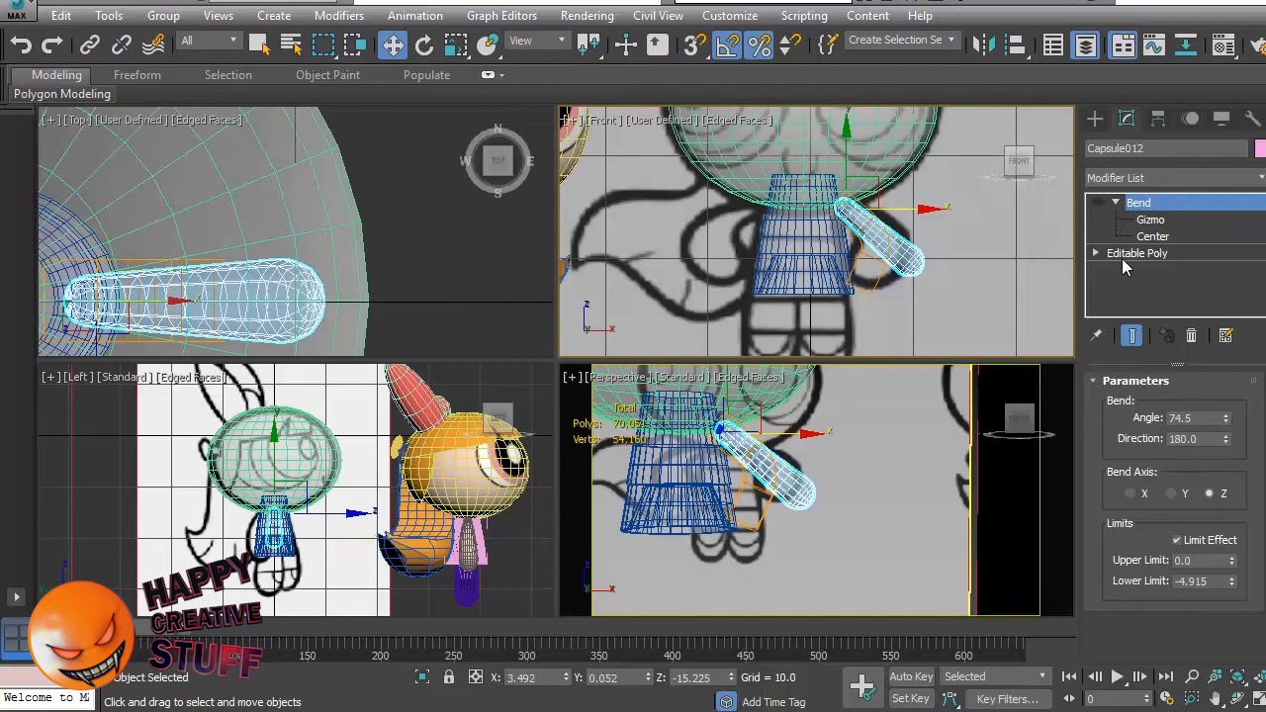
{"action": "left_click", "coordinate": [1122, 253]}
{"action": "left_click", "coordinate": [1143, 408]}
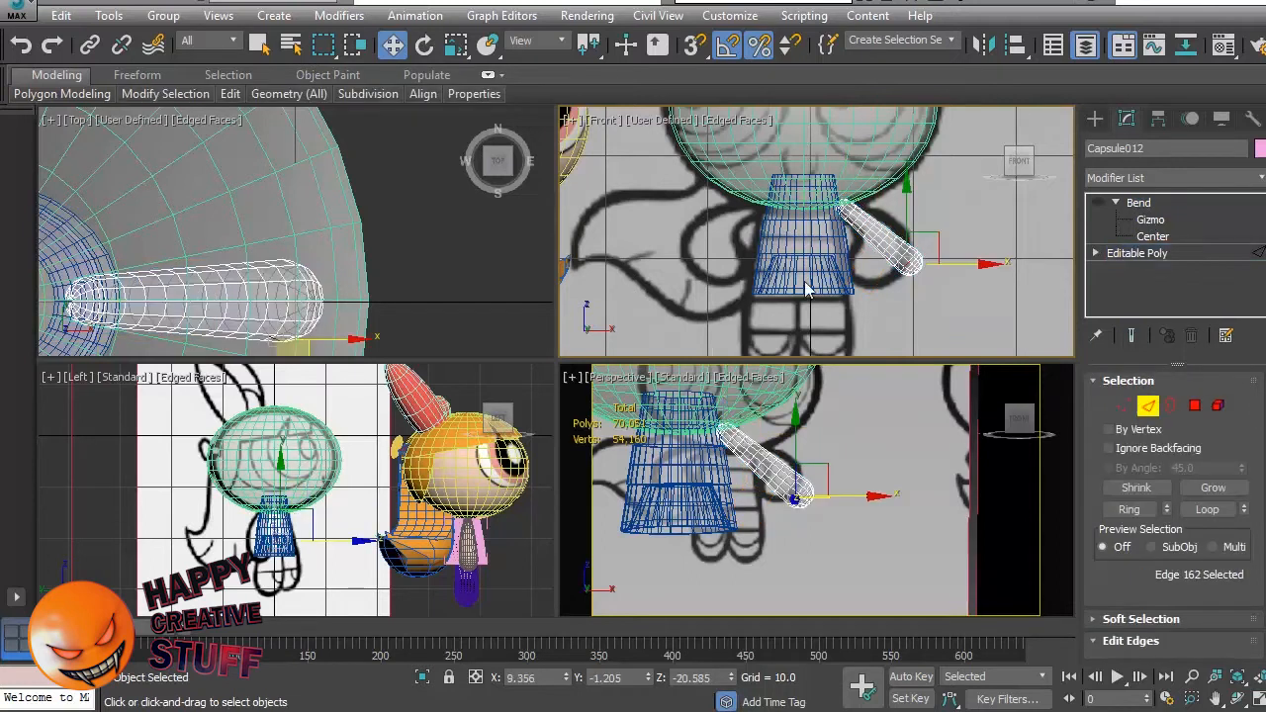
{"action": "scroll", "coordinate": [918, 266], "scroll_direction": "up", "scroll_amount": 6}
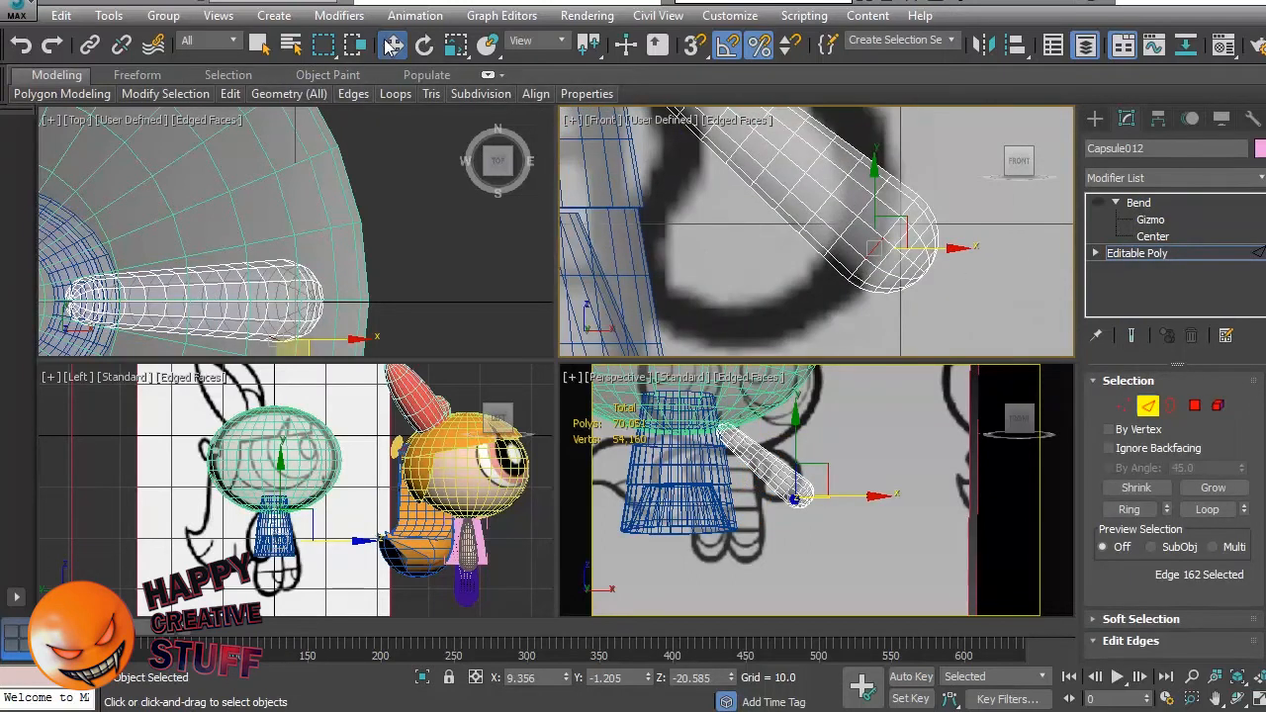
{"action": "scroll", "coordinate": [887, 287], "scroll_direction": "down", "scroll_amount": 5}
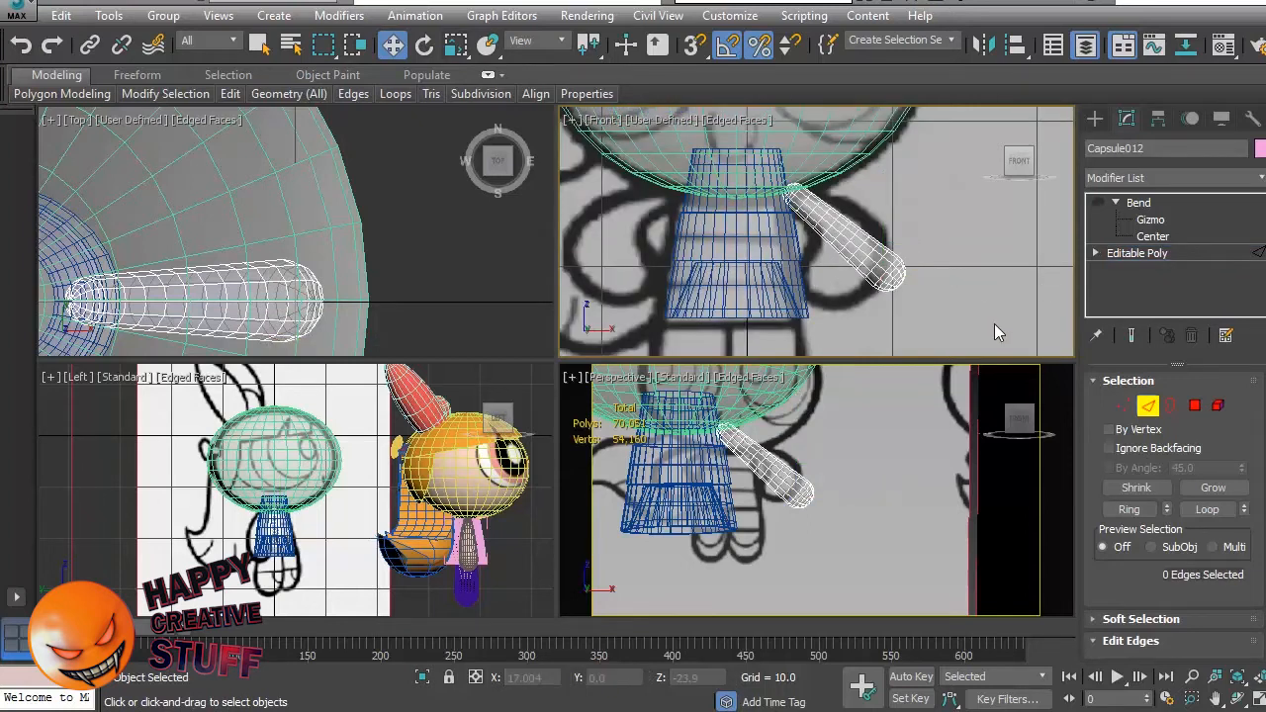
{"action": "key", "text": "e"}
{"action": "left_click", "coordinate": [1154, 408]}
{"action": "left_click", "coordinate": [1157, 412]}
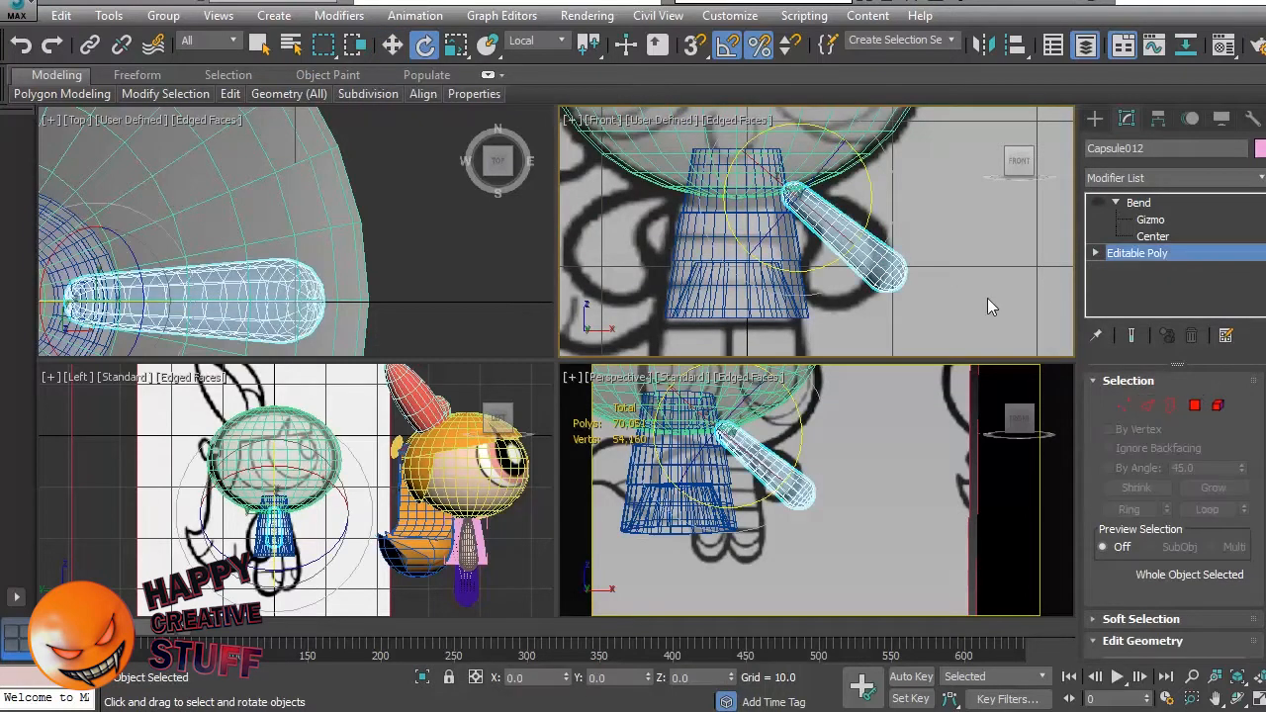
Rotate the straightened arm about its shoulder pivot until it is horizontal in the front view.
{"action": "left_click", "coordinate": [988, 298]}
{"action": "left_click", "coordinate": [838, 244]}
{"action": "left_click_drag", "start_coordinate": [873, 196], "coordinate": [863, 156]}
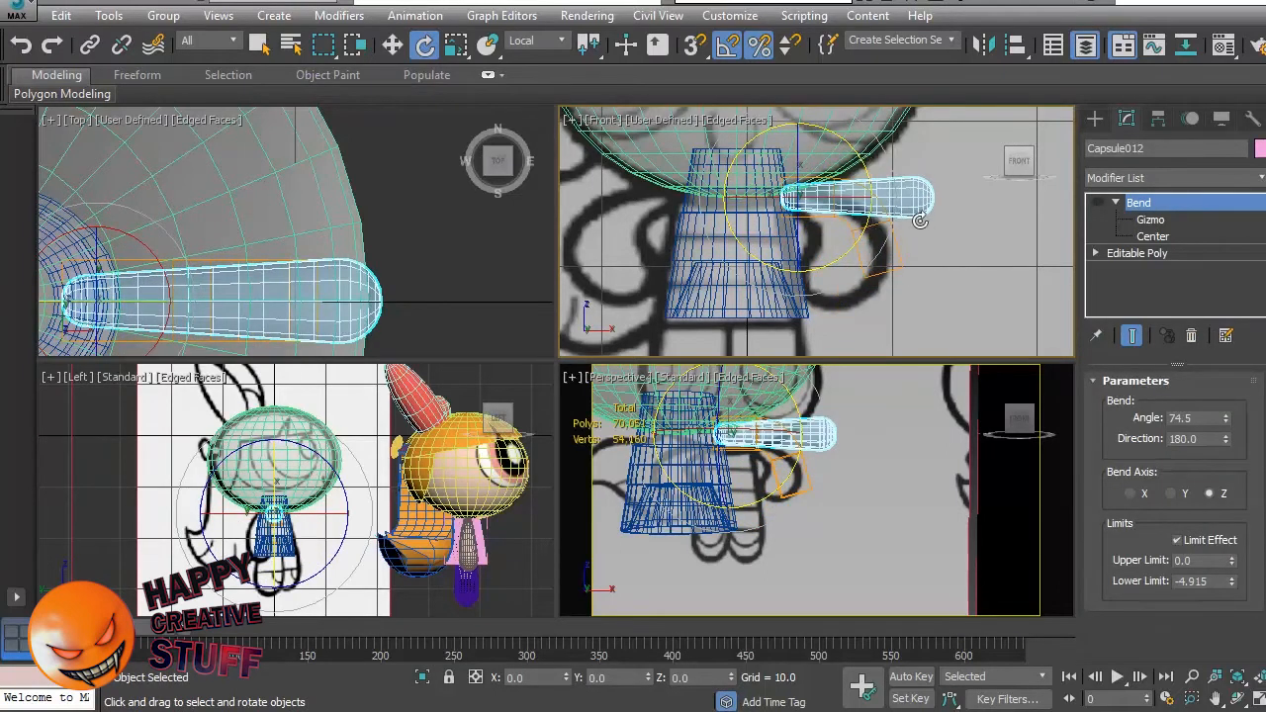
{"action": "left_click", "coordinate": [961, 271]}
Select the edges around the arm's rounded hand end at the Editable Poly level.
{"action": "scroll", "coordinate": [904, 191], "scroll_direction": "up", "scroll_amount": 5}
{"action": "left_click", "coordinate": [865, 218]}
{"action": "left_click", "coordinate": [864, 219]}
{"action": "scroll", "coordinate": [858, 222], "scroll_direction": "down", "scroll_amount": 2}
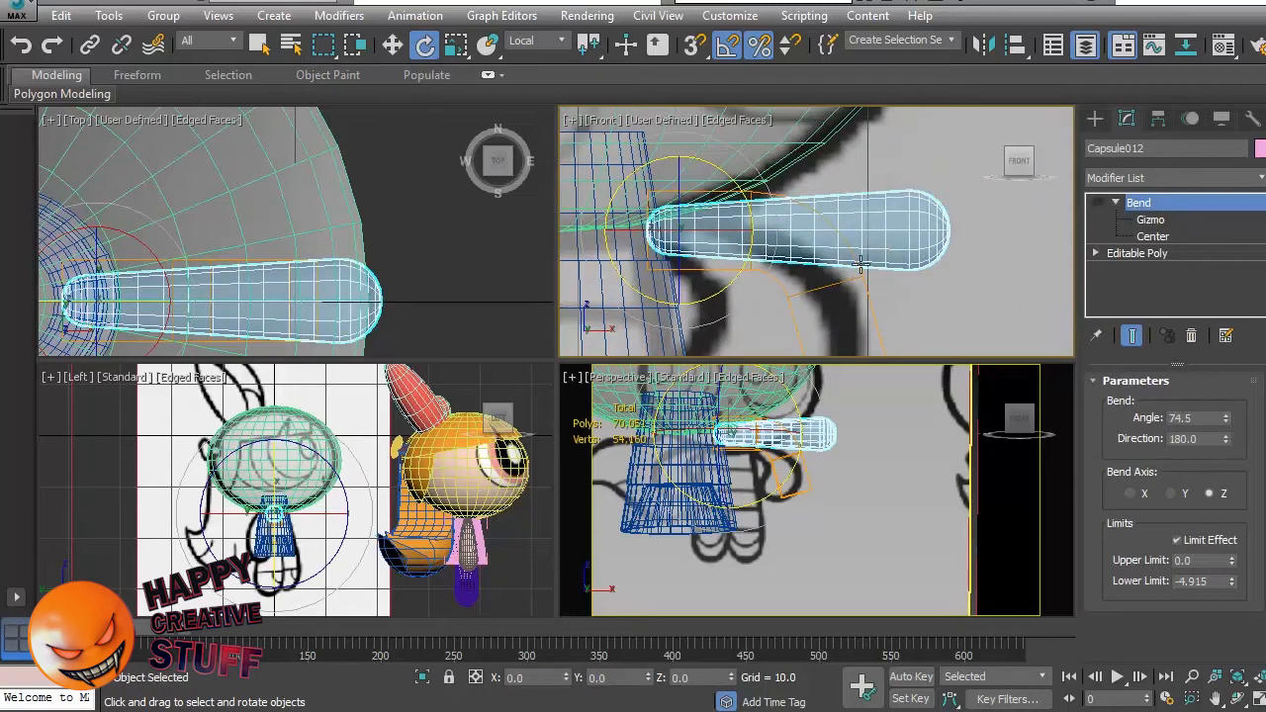
{"action": "left_click", "coordinate": [1186, 253]}
{"action": "left_click", "coordinate": [1148, 406]}
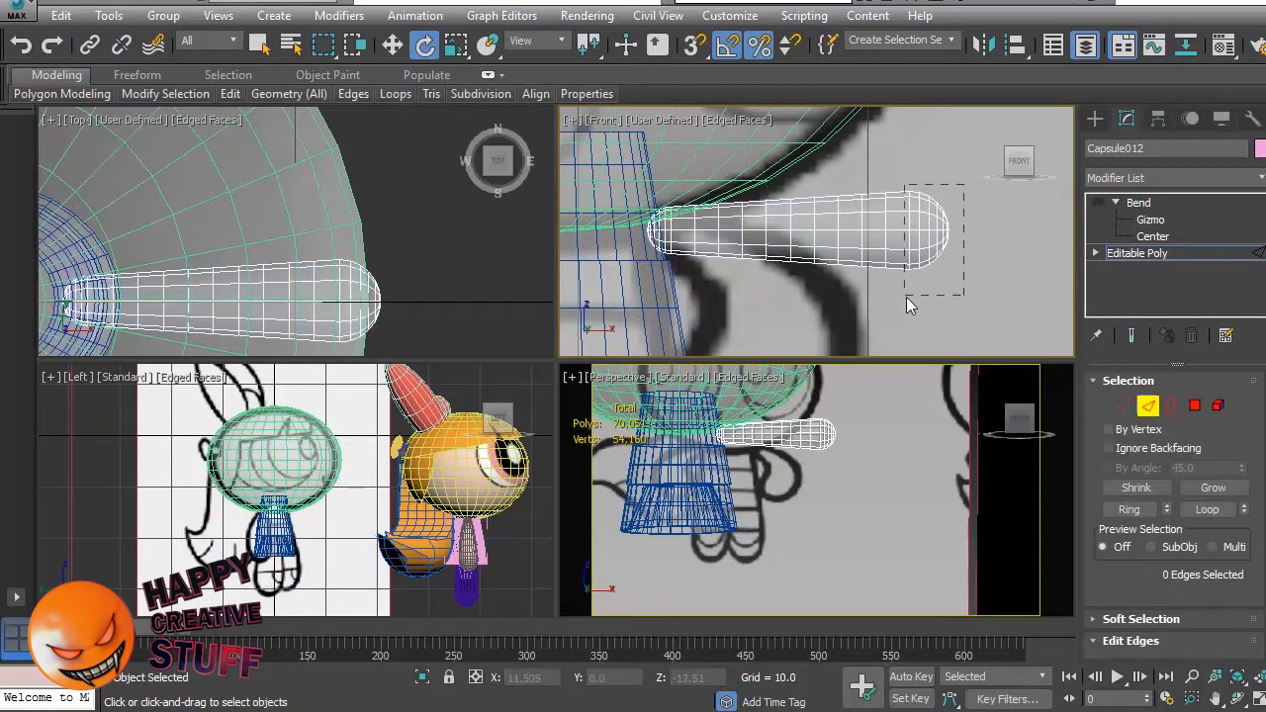
{"action": "left_click_drag", "start_coordinate": [906, 297], "coordinate": [908, 294]}
Try to scale the selected hand-end edges across the arm's thickness in the left view.
{"action": "key", "text": "r"}
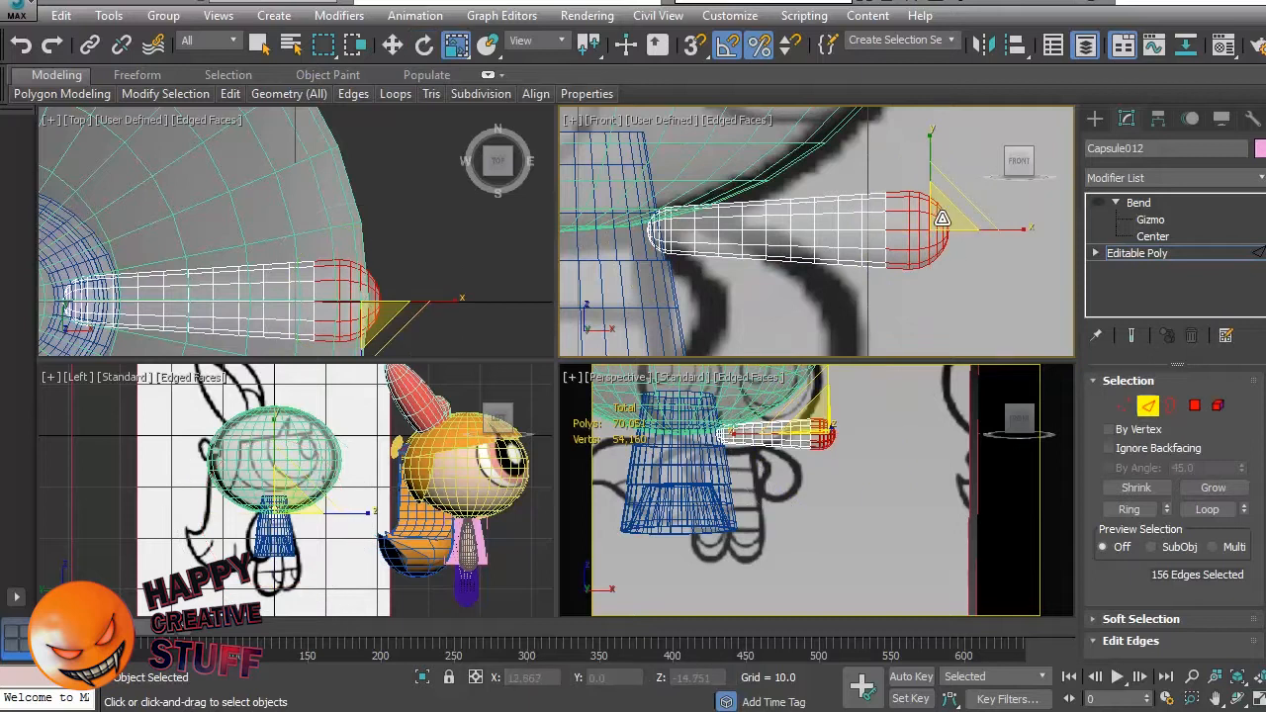
{"action": "right_click", "coordinate": [324, 549]}
{"action": "scroll", "coordinate": [211, 493], "scroll_direction": "up", "scroll_amount": 5}
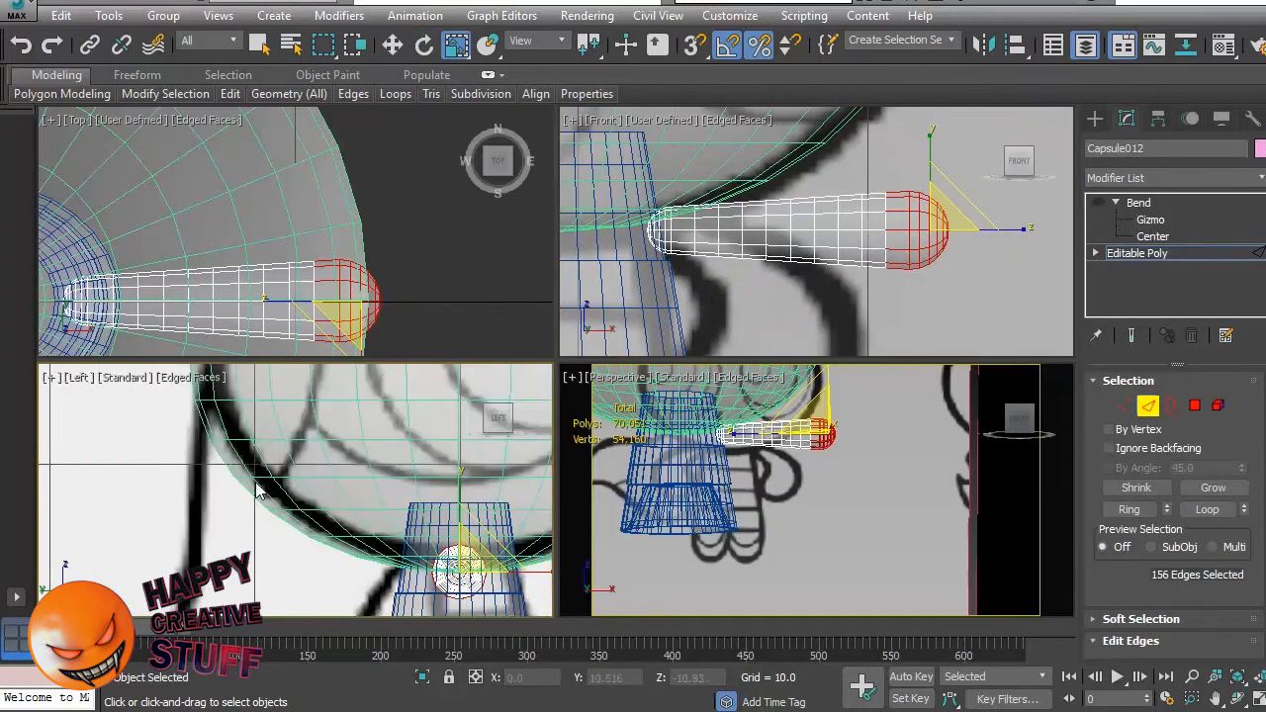
{"action": "mouse_move", "coordinate": [481, 560]}
{"action": "left_mouse_down"}
{"action": "mouse_move", "coordinate": [502, 539]}
{"action": "mouse_move", "coordinate": [502, 446]}
{"action": "mouse_move", "coordinate": [502, 582]}
{"action": "mouse_move", "coordinate": [501, 550]}
{"action": "left_mouse_up"}
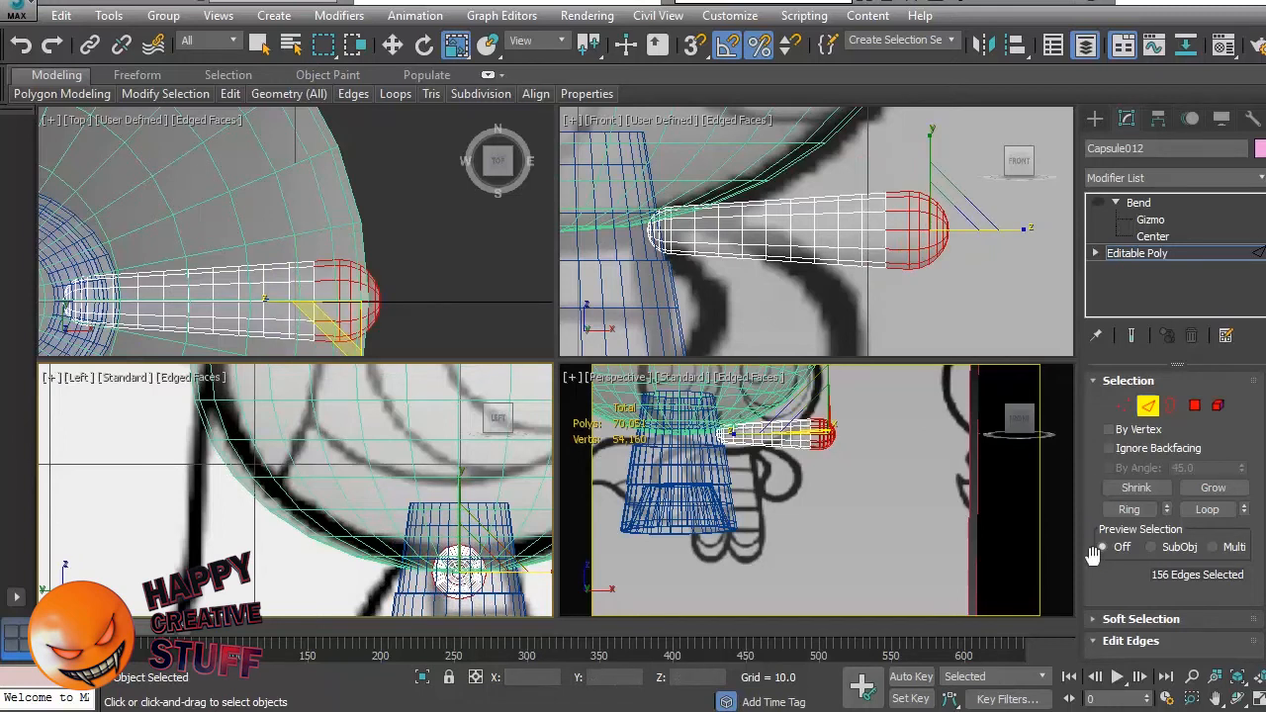
Turn on soft selection for the selected hand-end edges.
{"action": "left_click", "coordinate": [1094, 619]}
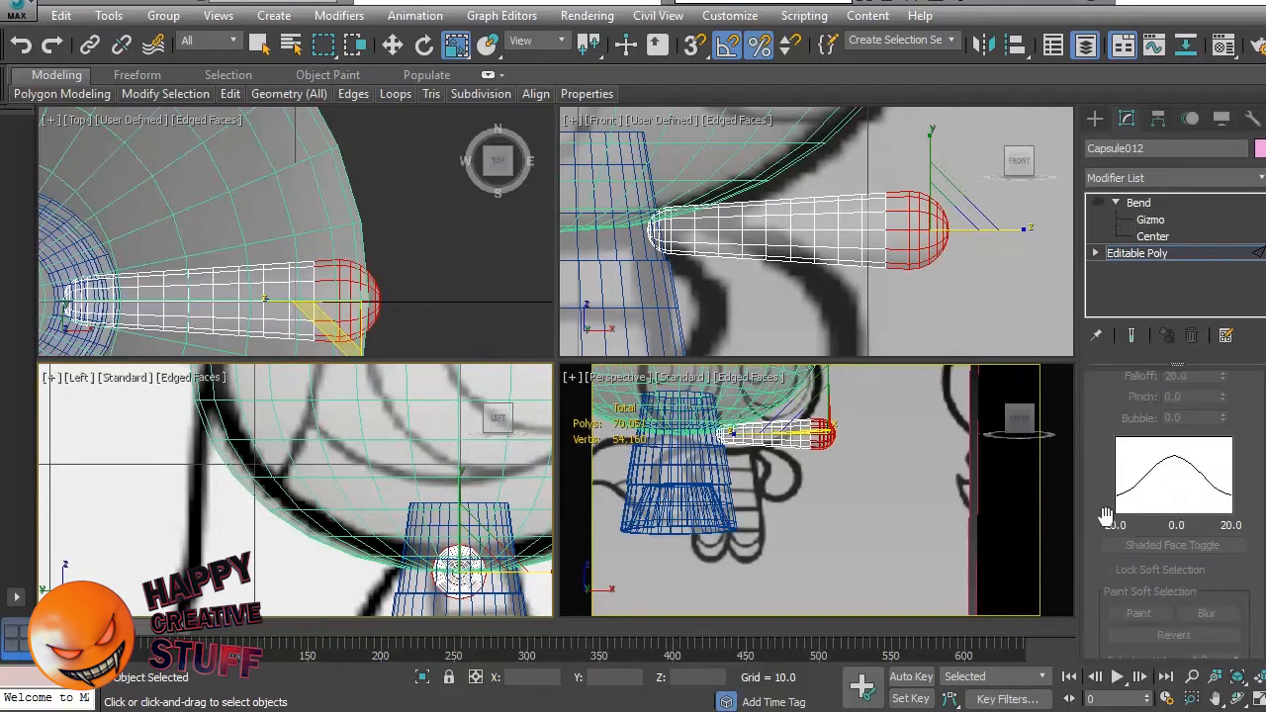
{"action": "left_click_drag", "start_coordinate": [1106, 395], "coordinate": [1087, 551]}
{"action": "left_click", "coordinate": [1110, 484]}
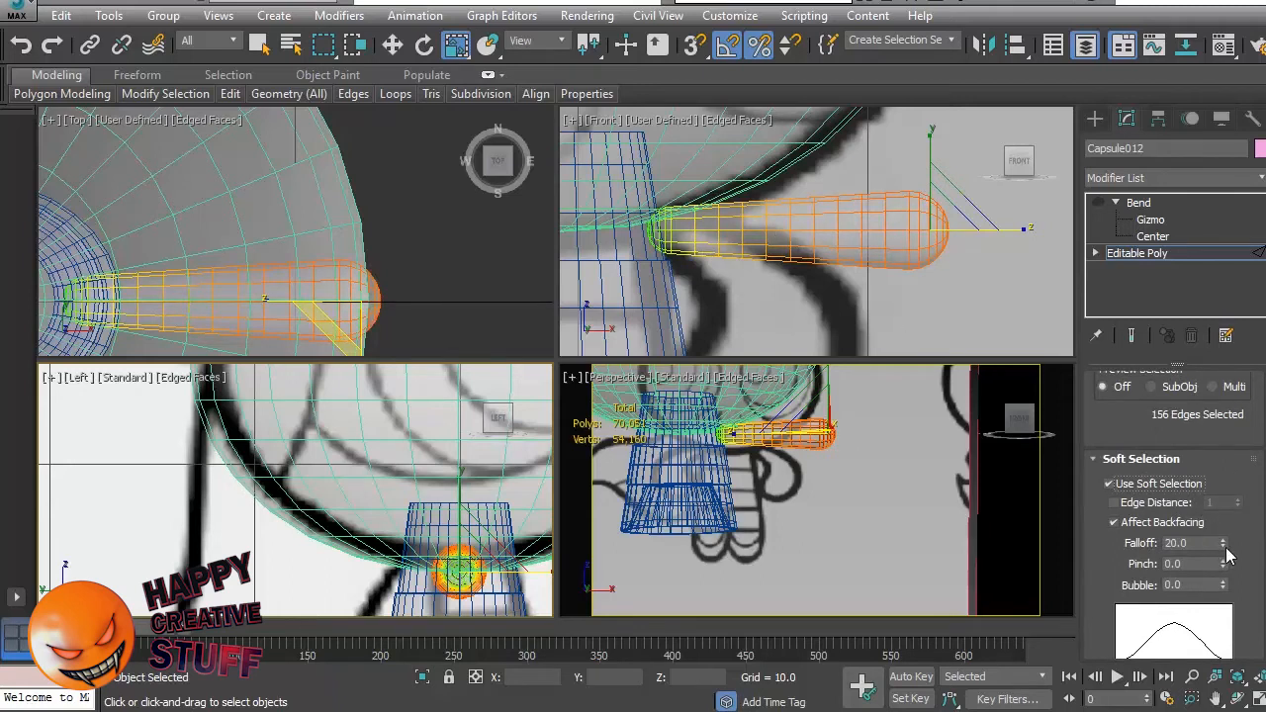
Set the soft selection falloff to 12.8 and scale up the arm's hand-end edges in the left view.
{"action": "left_click_drag", "start_coordinate": [1224, 544], "coordinate": [1228, 585]}
{"action": "right_click", "coordinate": [469, 485]}
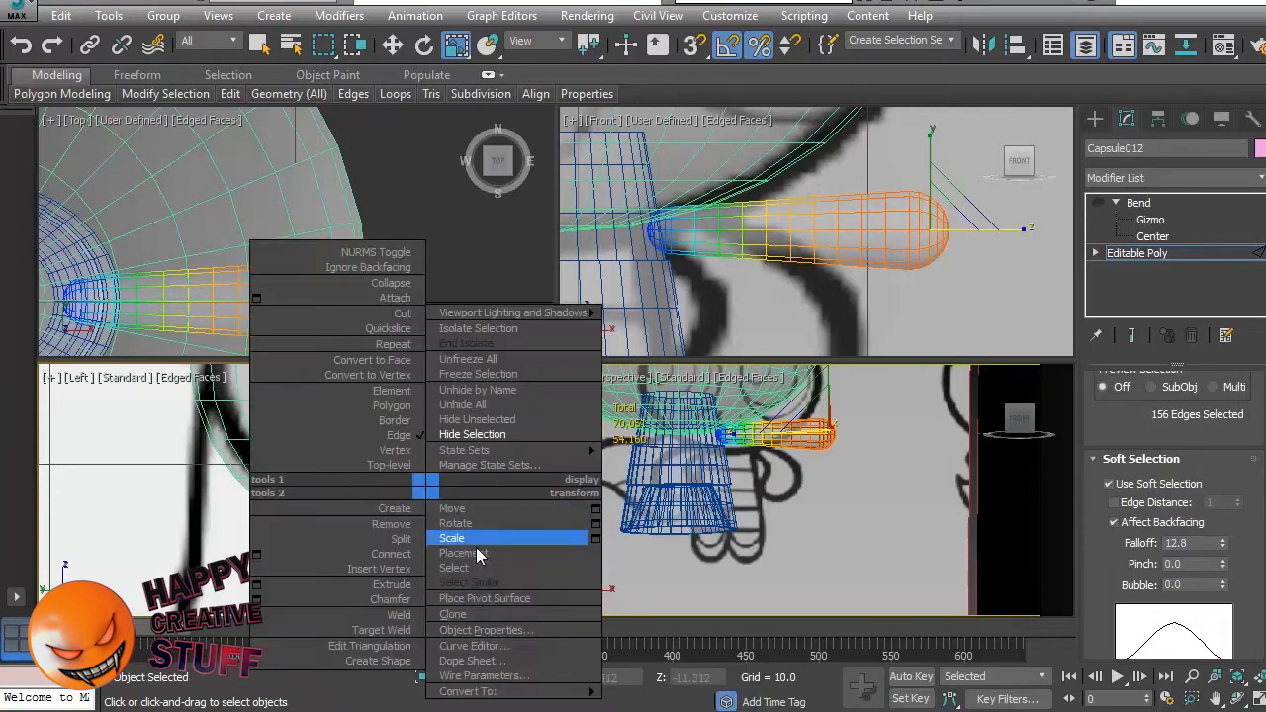
{"action": "left_click", "coordinate": [534, 512]}
{"action": "left_click_drag", "start_coordinate": [472, 559], "coordinate": [511, 551]}
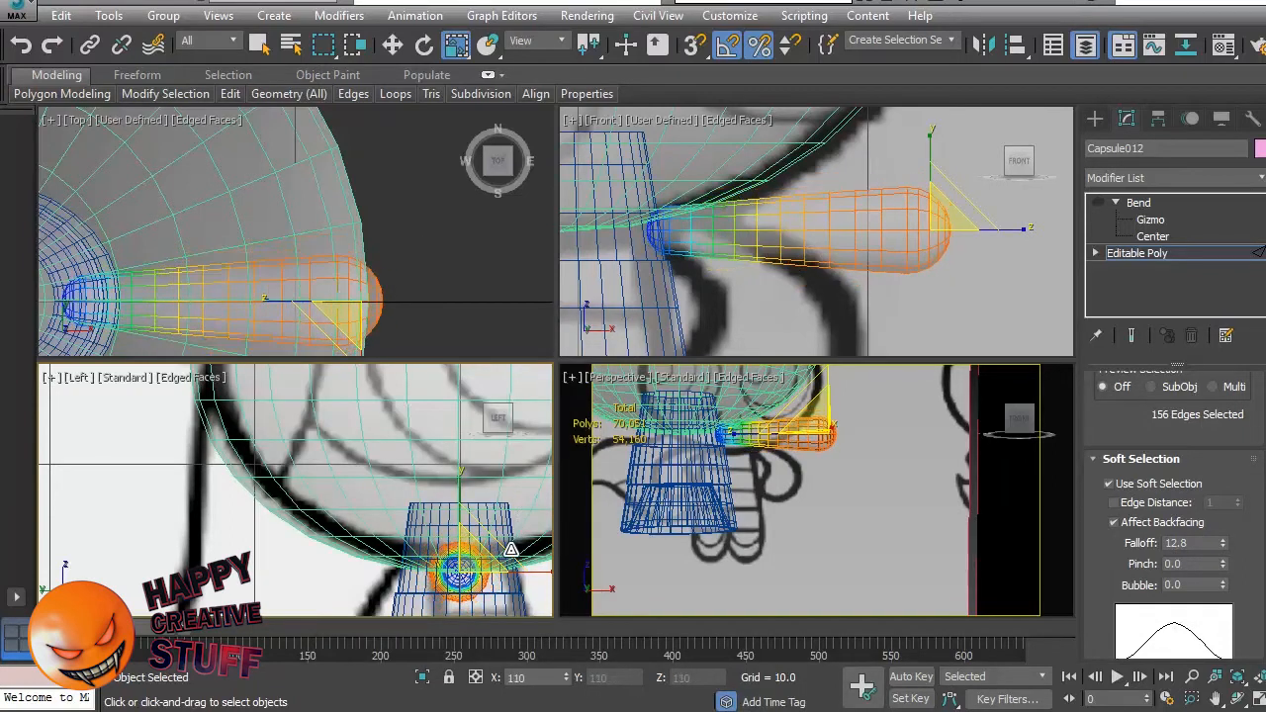
Select the edges at the arm's shoulder end and scale them down slightly in the left view.
{"action": "left_click", "coordinate": [683, 279]}
{"action": "left_click_drag", "start_coordinate": [630, 202], "coordinate": [630, 201]}
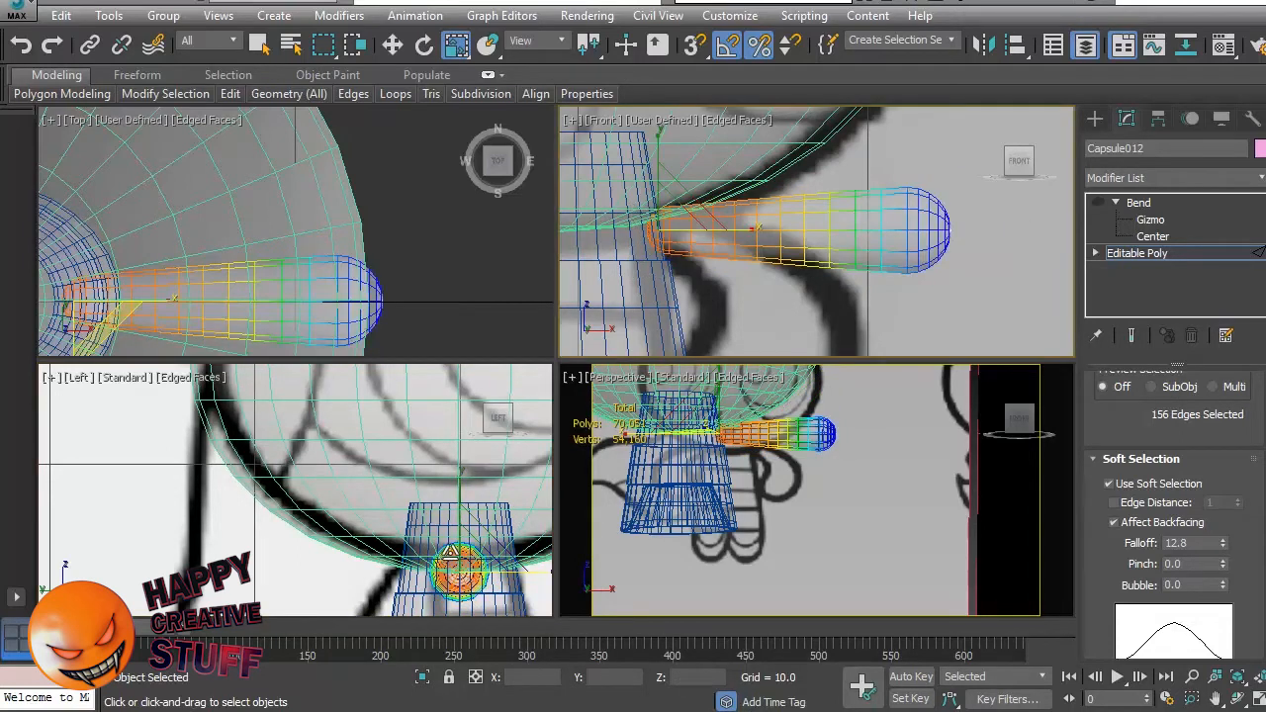
{"action": "left_click", "coordinate": [474, 563]}
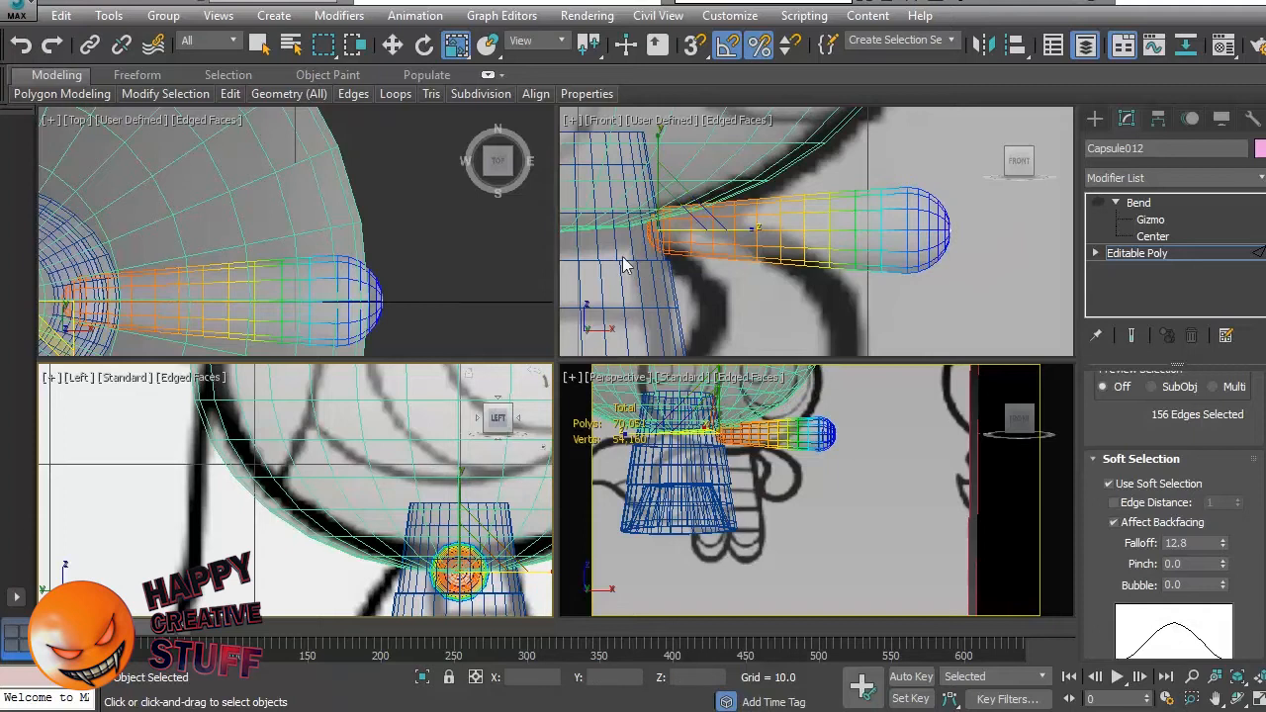
{"action": "right_click", "coordinate": [386, 475]}
{"action": "left_click", "coordinate": [436, 571]}
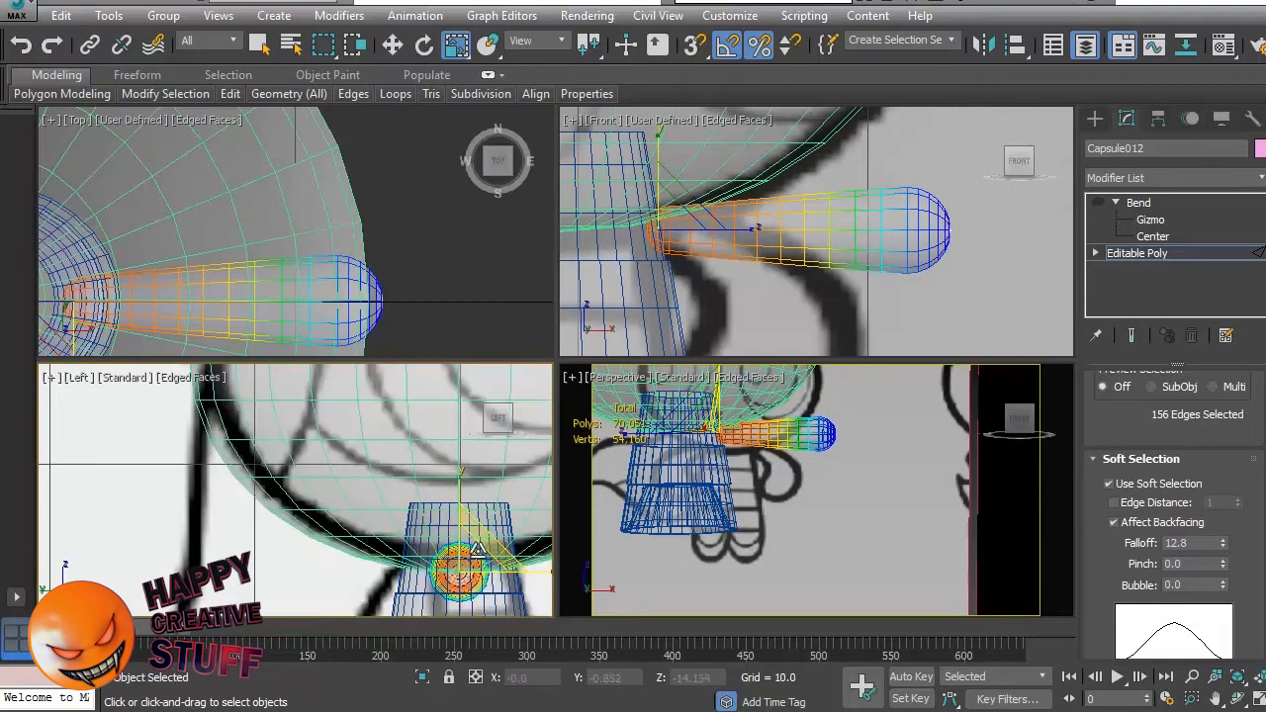
{"action": "left_click_drag", "start_coordinate": [471, 561], "coordinate": [450, 587]}
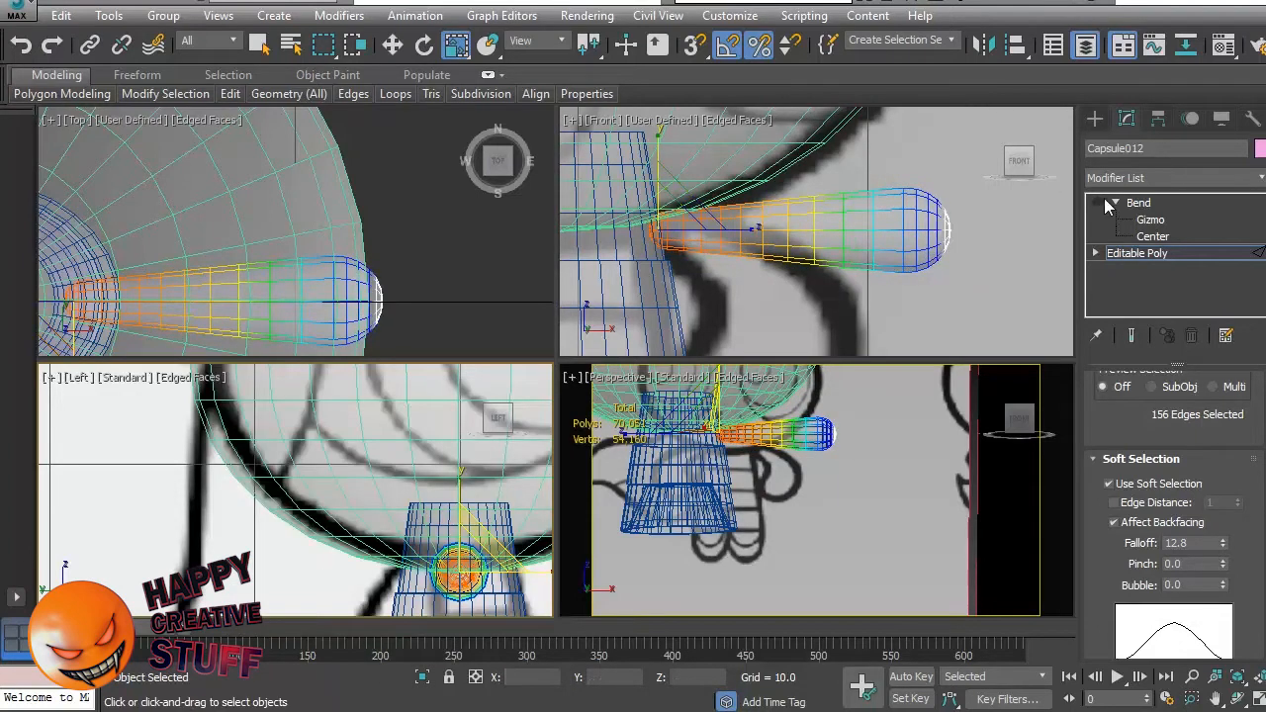
Preview the disabled Bend modifier on the reshaped arm and turn it off again.
{"action": "left_click", "coordinate": [1101, 206]}
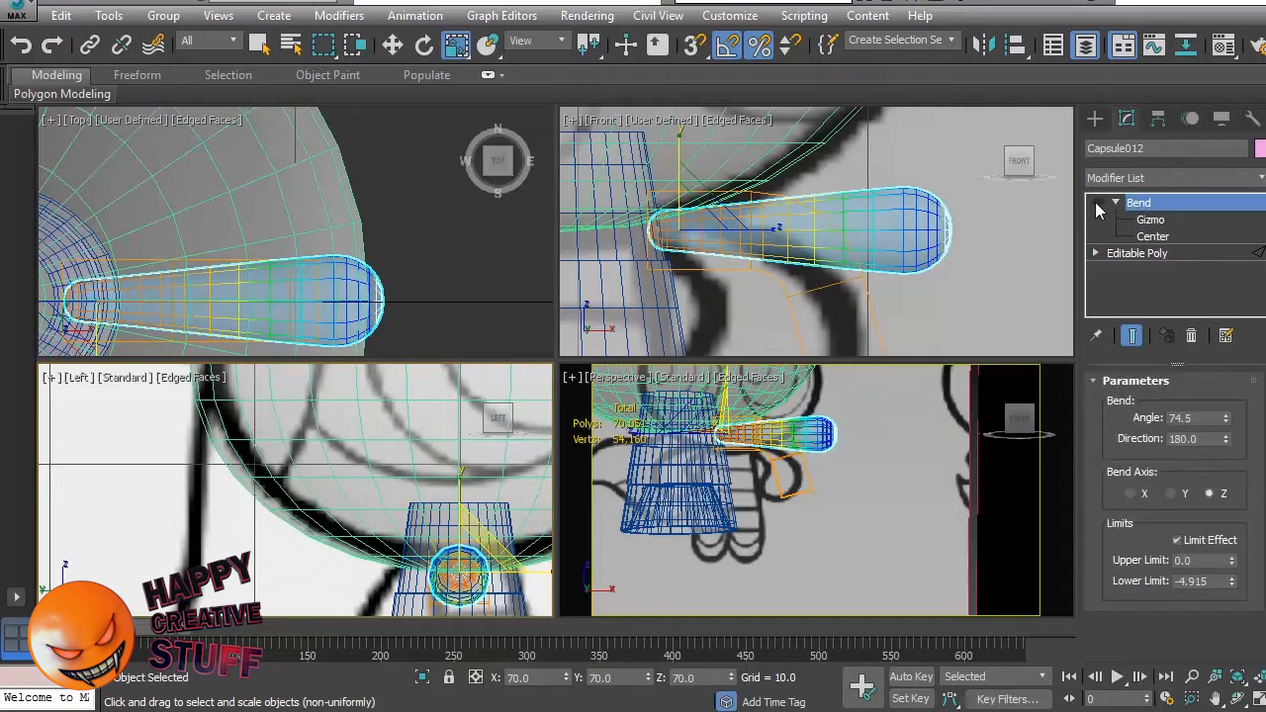
{"action": "left_click", "coordinate": [1098, 204]}
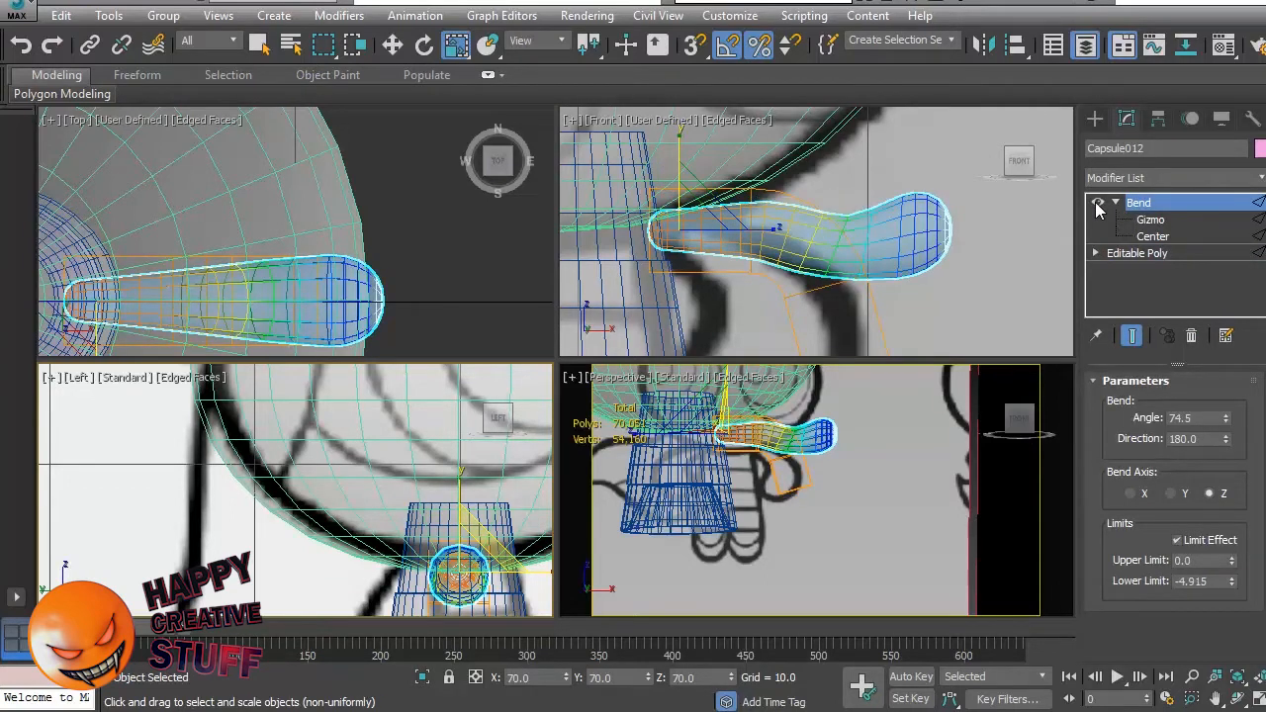
{"action": "left_click", "coordinate": [1098, 204]}
{"action": "left_click", "coordinate": [1140, 309]}
{"action": "double_click", "coordinate": [1154, 203]}
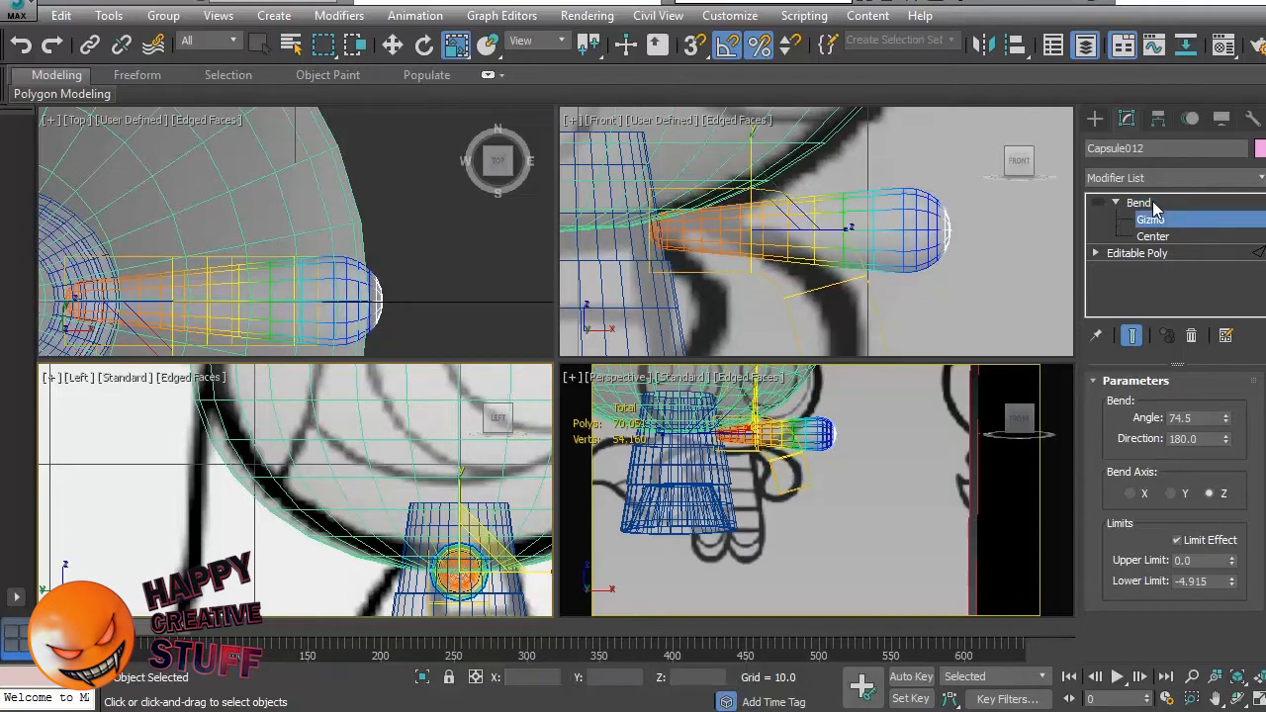
{"action": "key", "text": "Delete"}
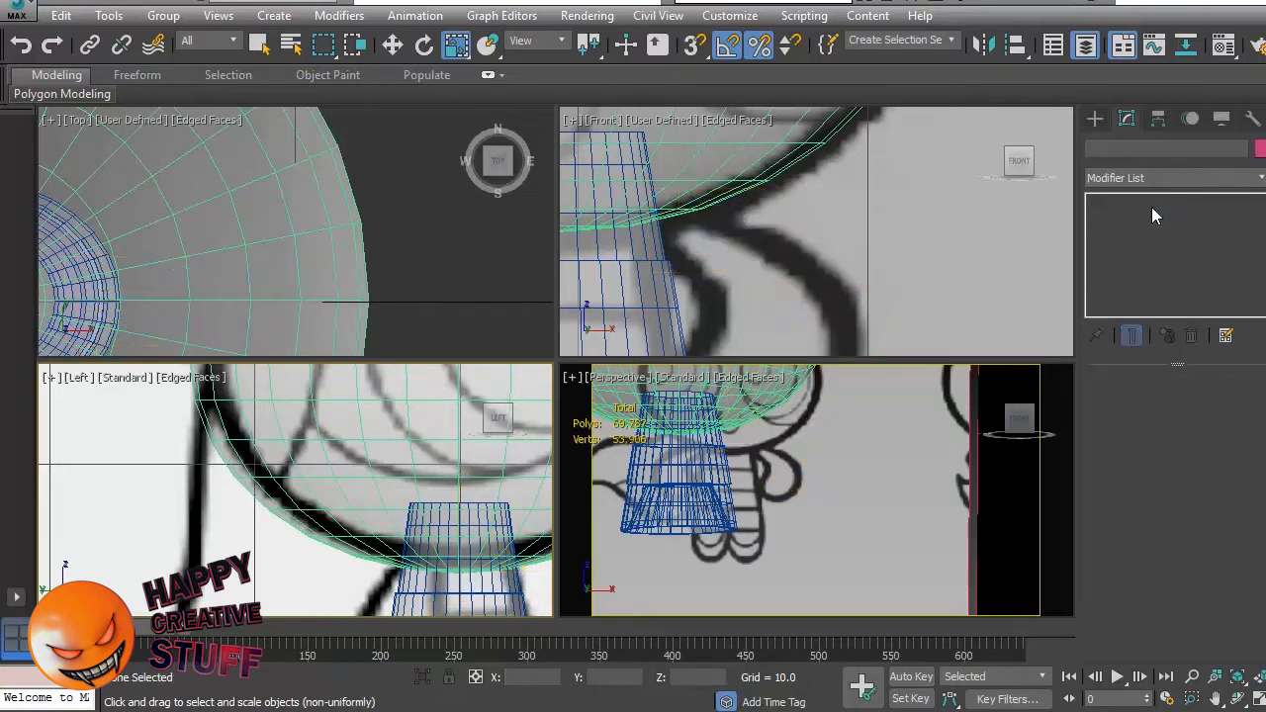
{"action": "key", "text": "ctrl+z"}
Remove the old Bend modifier from the arm's modifier stack.
{"action": "left_click", "coordinate": [1144, 206]}
{"action": "left_click", "coordinate": [1145, 202]}
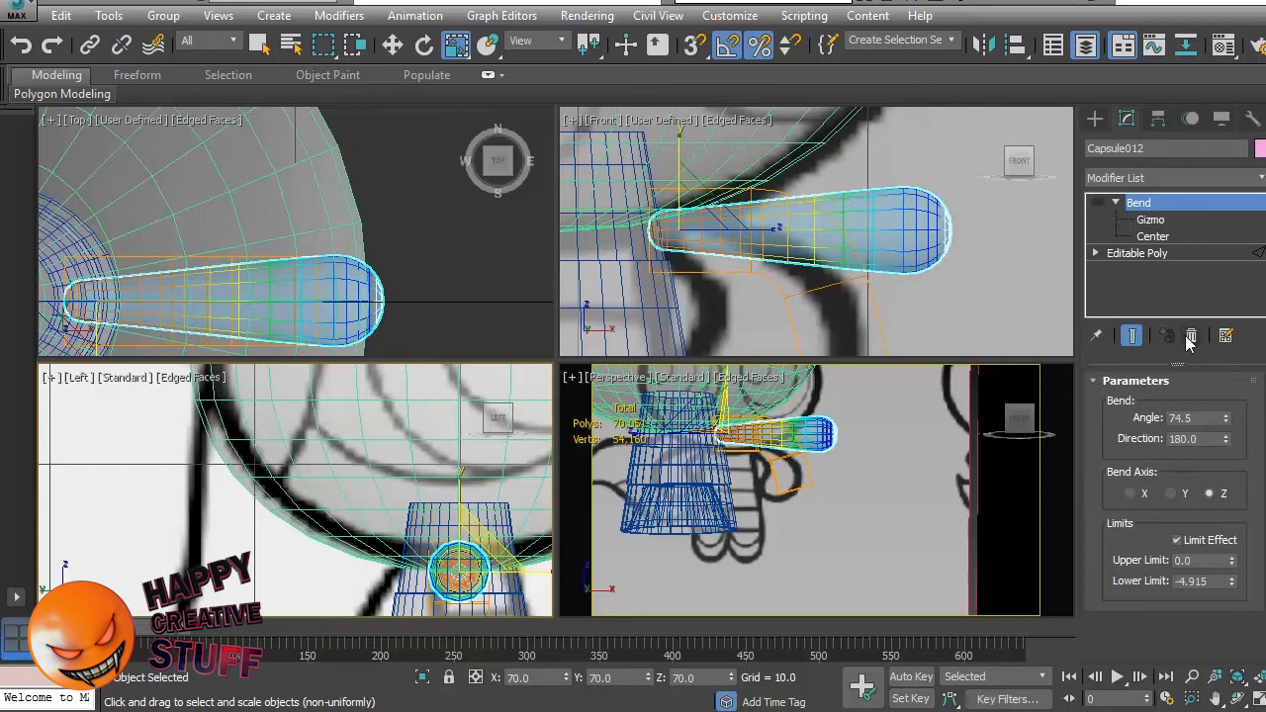
{"action": "left_click", "coordinate": [1192, 336]}
{"action": "left_click", "coordinate": [1173, 177]}
{"action": "scroll", "coordinate": [1157, 415], "scroll_direction": "down", "scroll_amount": 10}
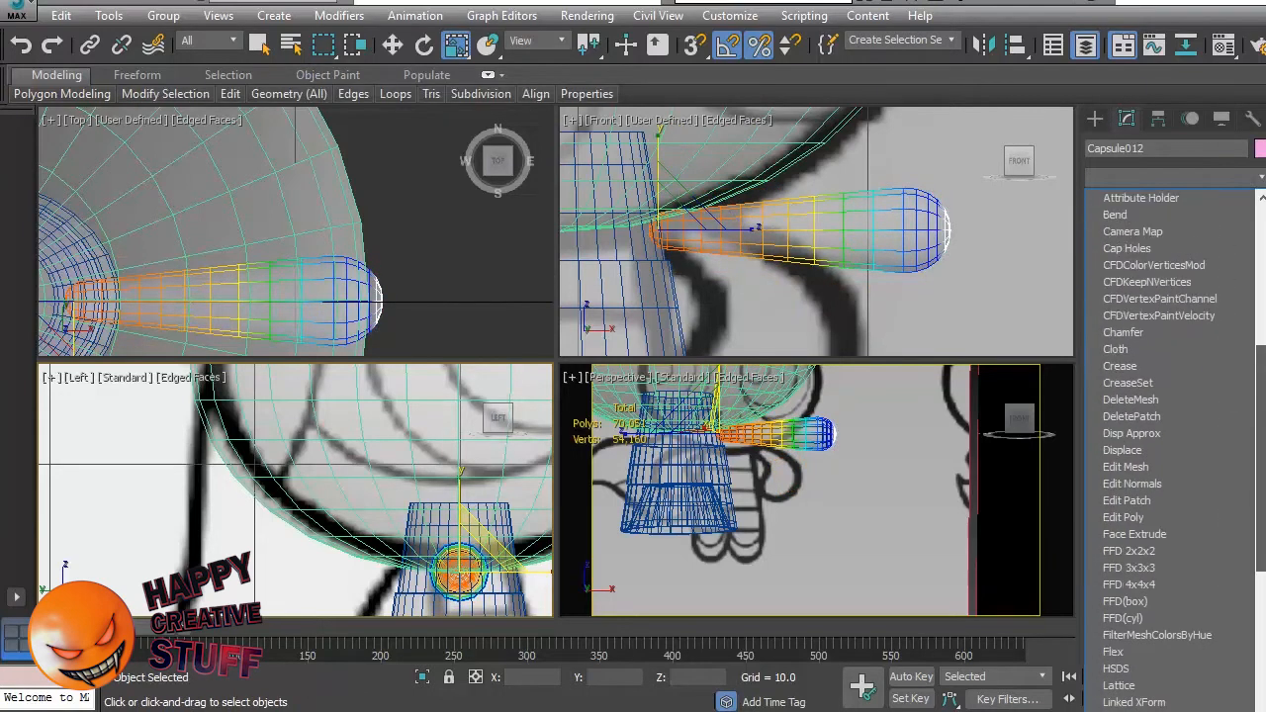
{"action": "left_click", "coordinate": [1129, 228]}
{"action": "left_click", "coordinate": [1163, 204]}
{"action": "left_click", "coordinate": [1192, 335]}
Leave the Editable Poly's edge level and apply a new Bend modifier to the whole arm.
{"action": "left_click", "coordinate": [1227, 203]}
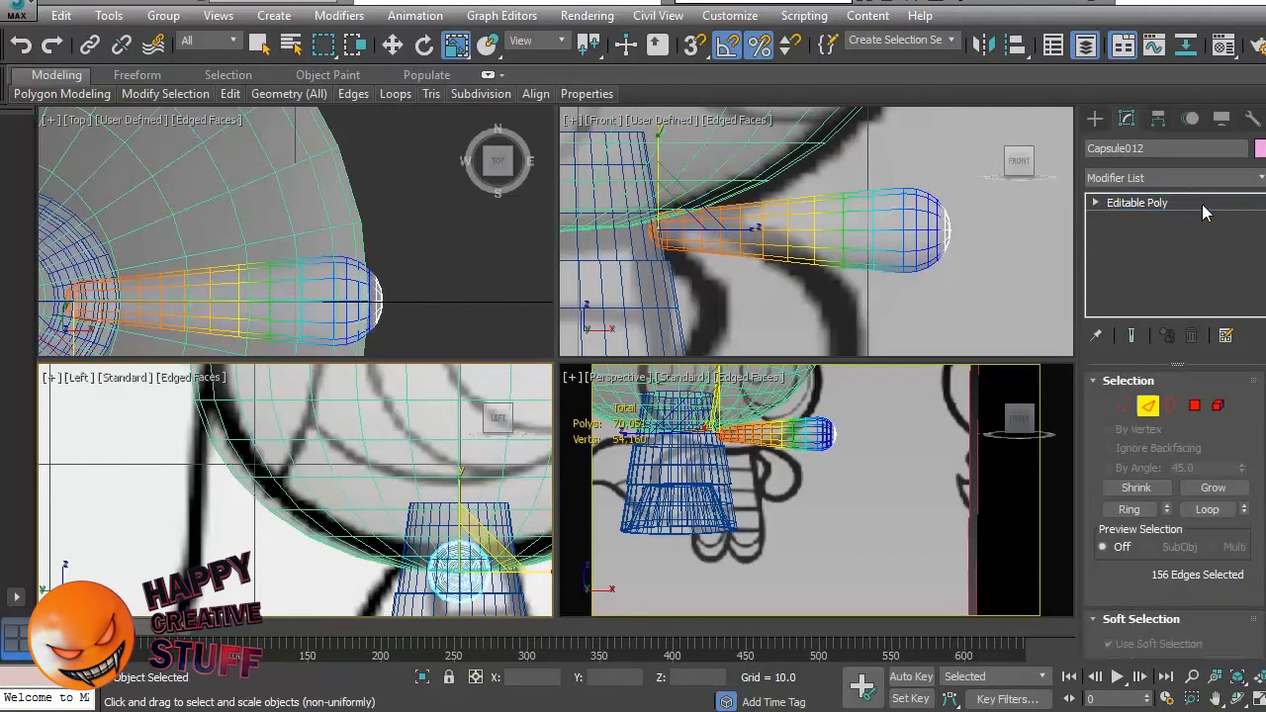
{"action": "left_click", "coordinate": [1244, 178]}
{"action": "left_click_drag", "start_coordinate": [1261, 306], "coordinate": [1263, 455]}
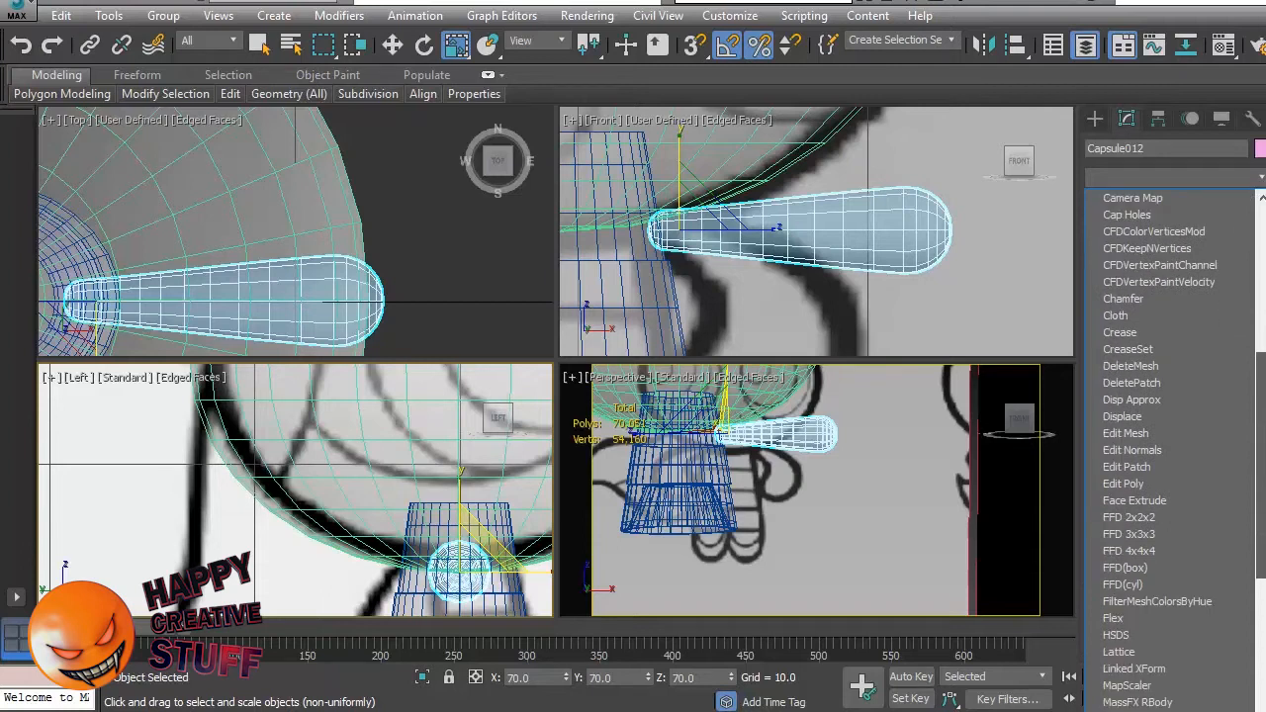
{"action": "scroll", "coordinate": [1186, 386], "scroll_direction": "up", "scroll_amount": 3}
{"action": "left_click", "coordinate": [1136, 319]}
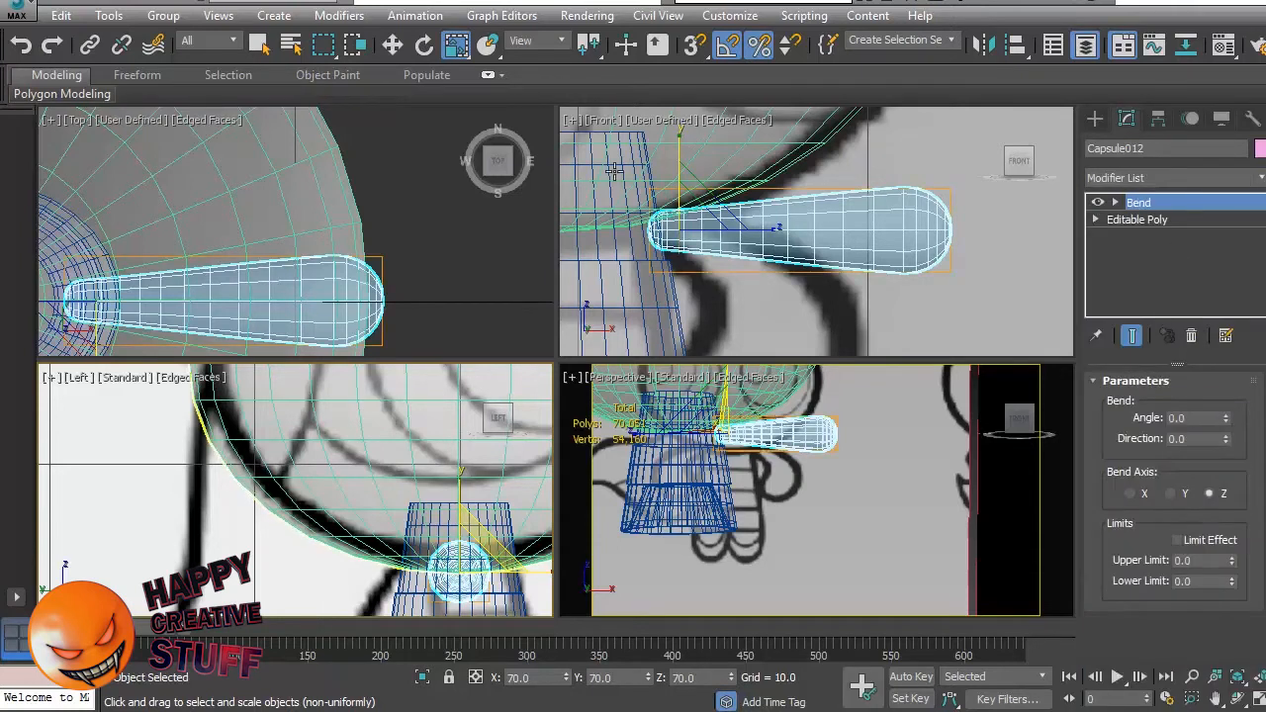
Bend the arm downward with an angle of 77.5 and a direction of 180.
{"action": "left_click", "coordinate": [986, 314]}
{"action": "left_click", "coordinate": [799, 263]}
{"action": "scroll", "coordinate": [867, 235], "scroll_direction": "down", "scroll_amount": 3}
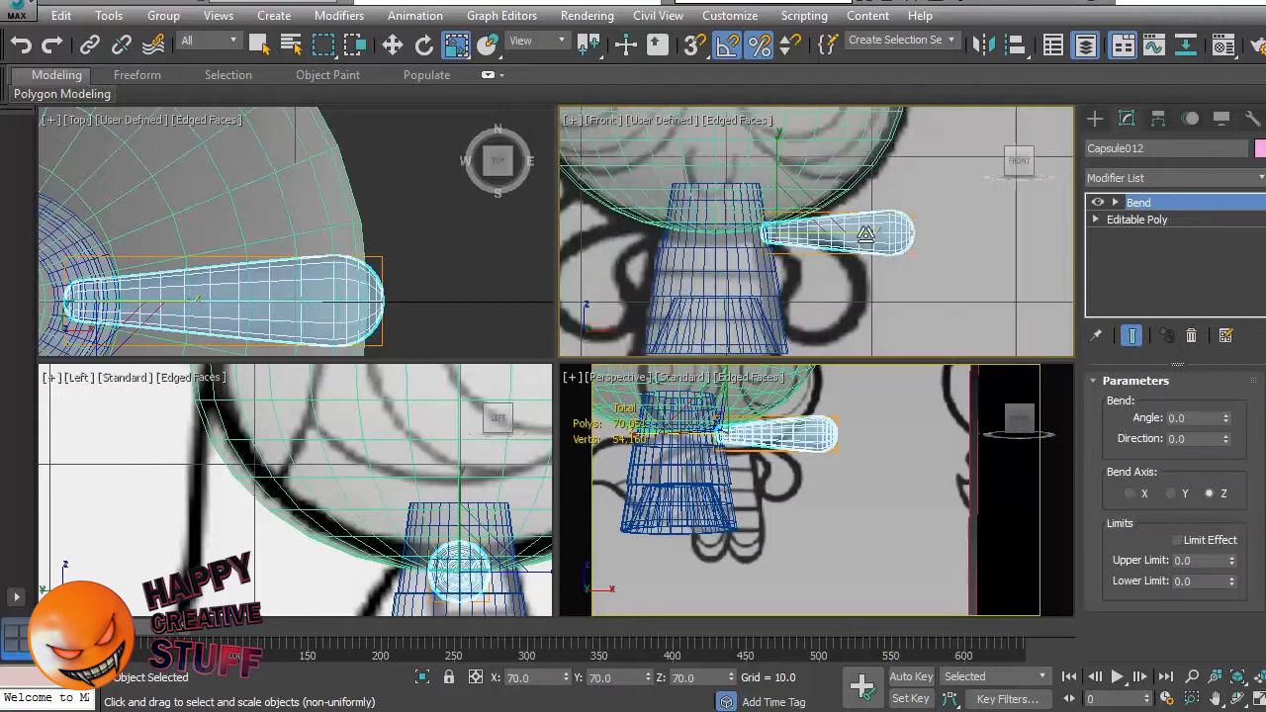
{"action": "scroll", "coordinate": [732, 231], "scroll_direction": "up", "scroll_amount": 4}
{"action": "middle_click_drag", "start_coordinate": [930, 263], "coordinate": [833, 283]}
{"action": "scroll", "coordinate": [720, 269], "scroll_direction": "down", "scroll_amount": 2}
{"action": "scroll", "coordinate": [728, 272], "scroll_direction": "up", "scroll_amount": 2}
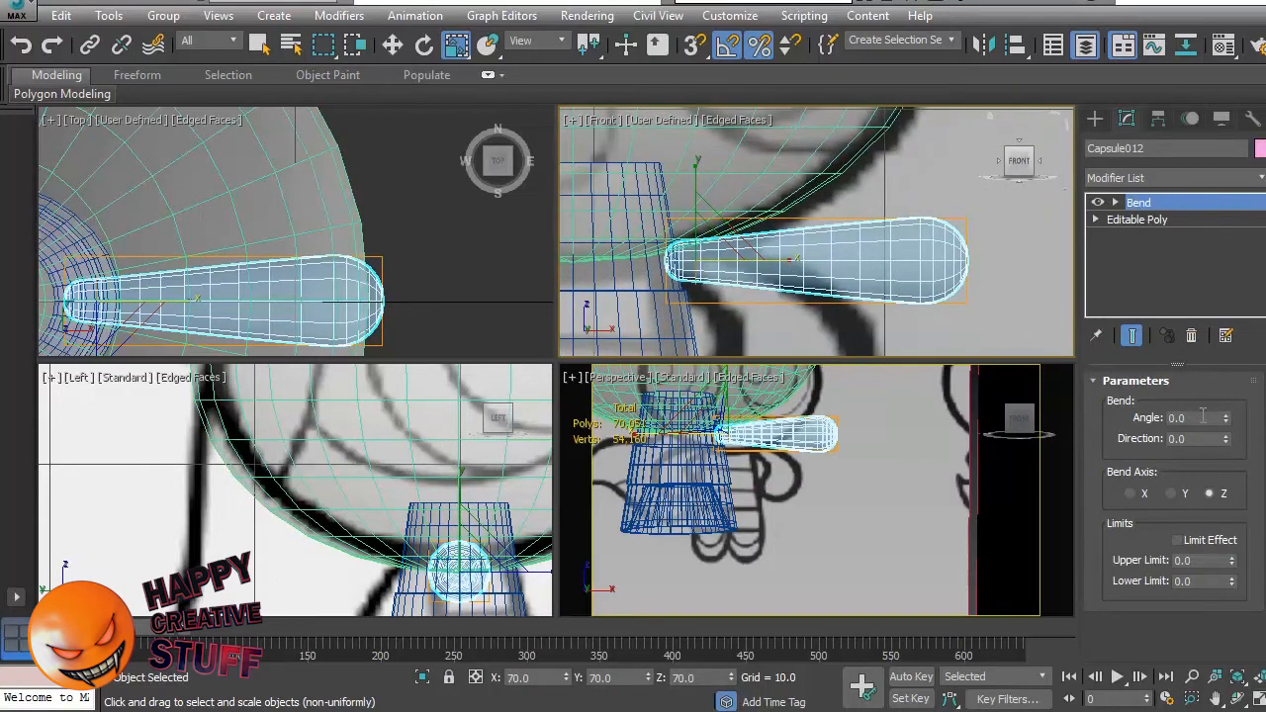
{"action": "left_click_drag", "start_coordinate": [1227, 419], "coordinate": [1223, 262]}
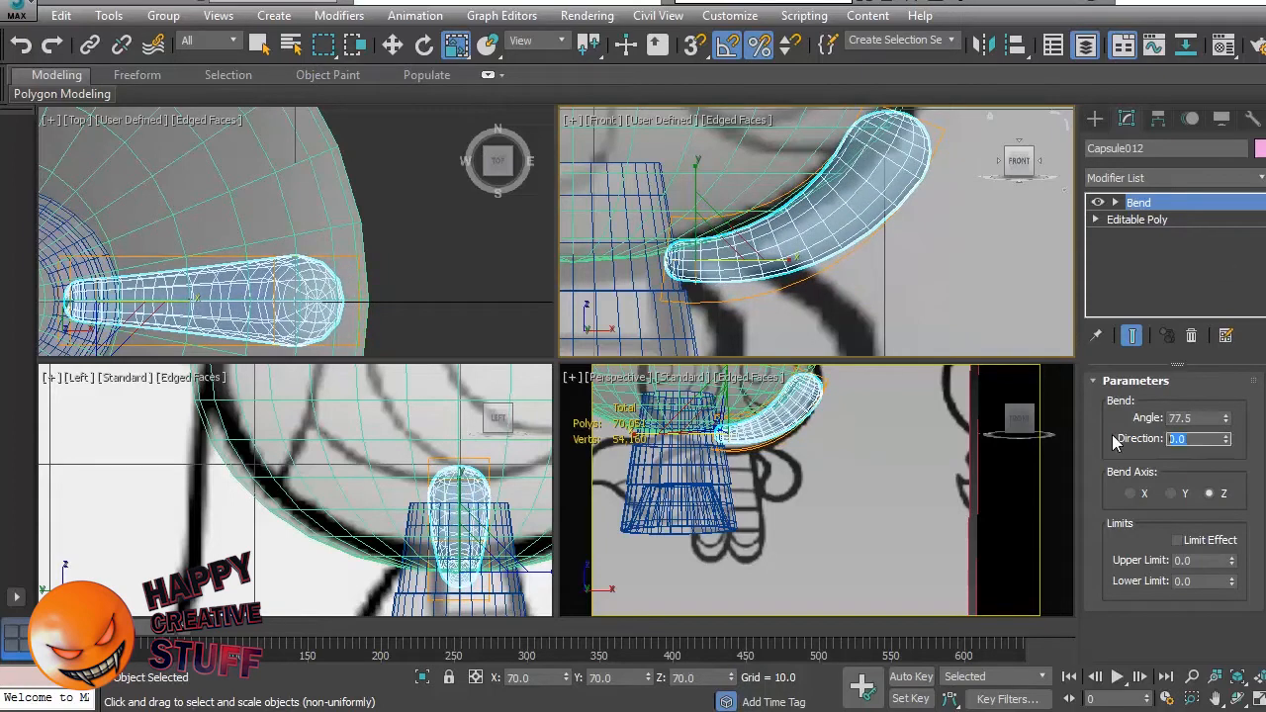
{"action": "type", "text": "180"}
{"action": "key", "text": "Return"}
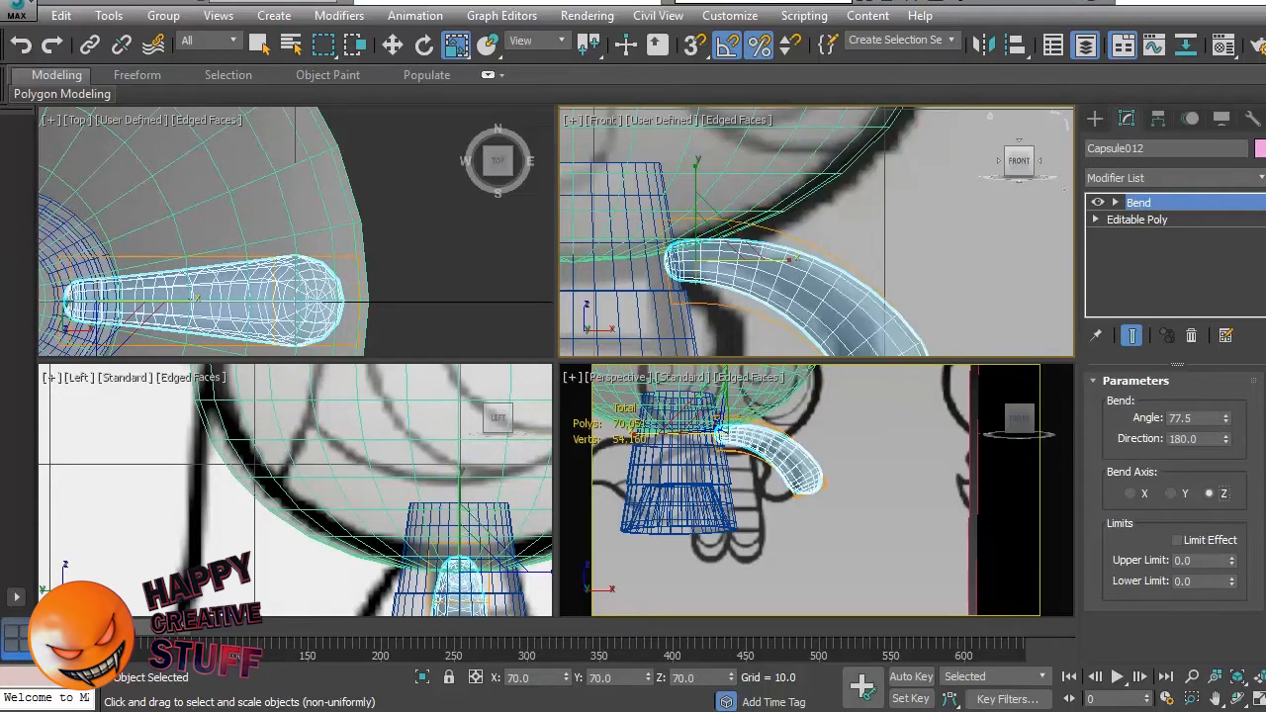
Limit the bend with a lower limit of -3.53 and move its center out to the elbow in the front view.
{"action": "left_click", "coordinate": [1178, 541]}
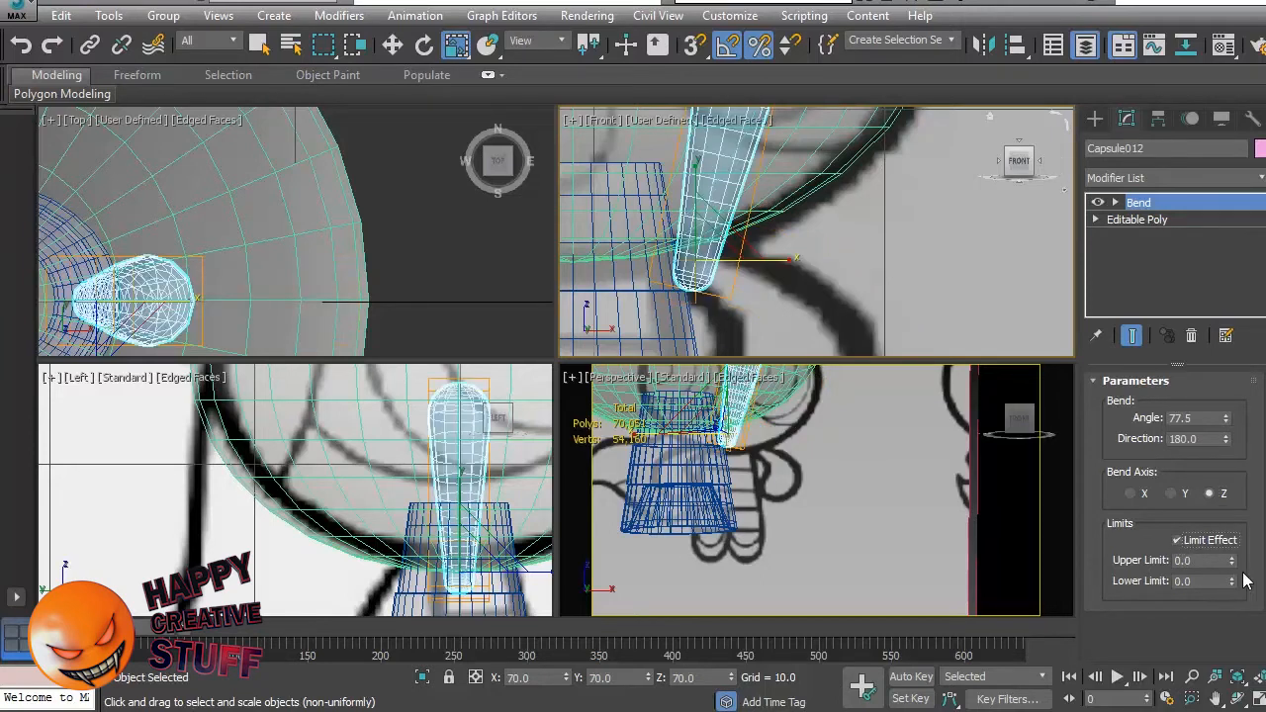
{"action": "left_click_drag", "start_coordinate": [1232, 582], "coordinate": [1232, 600]}
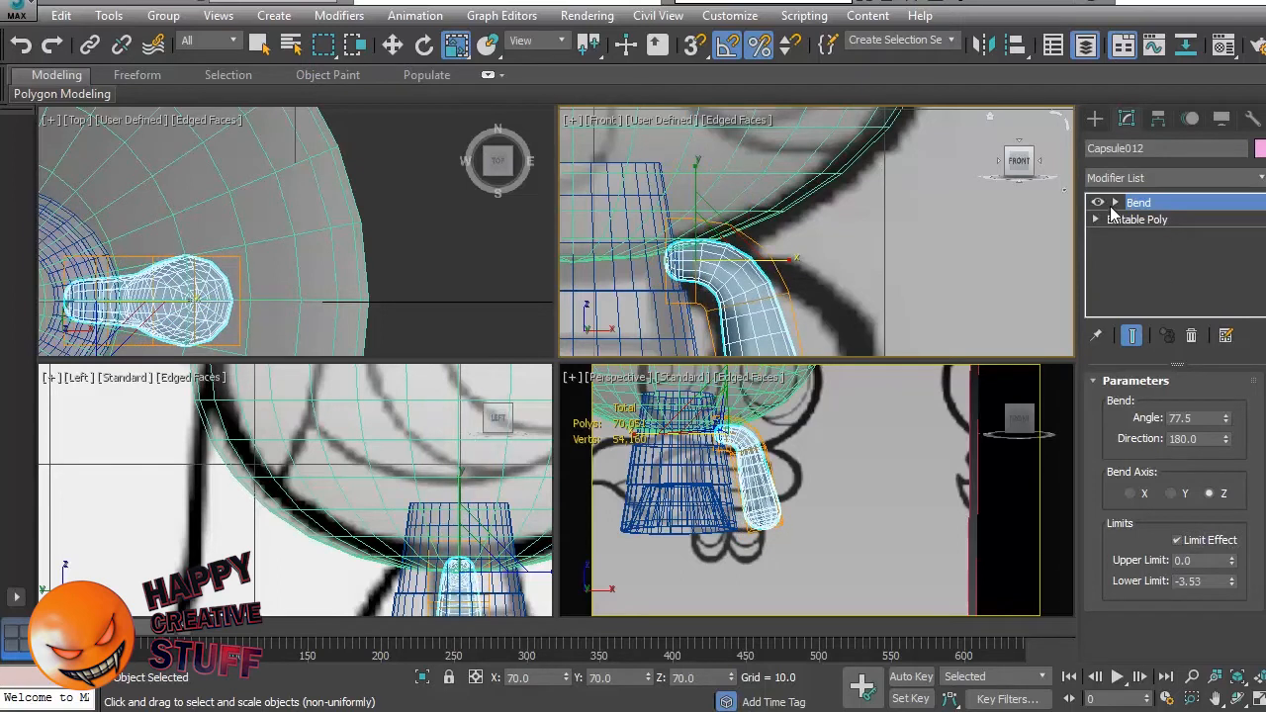
{"action": "left_click", "coordinate": [1115, 201]}
{"action": "left_click", "coordinate": [1153, 236]}
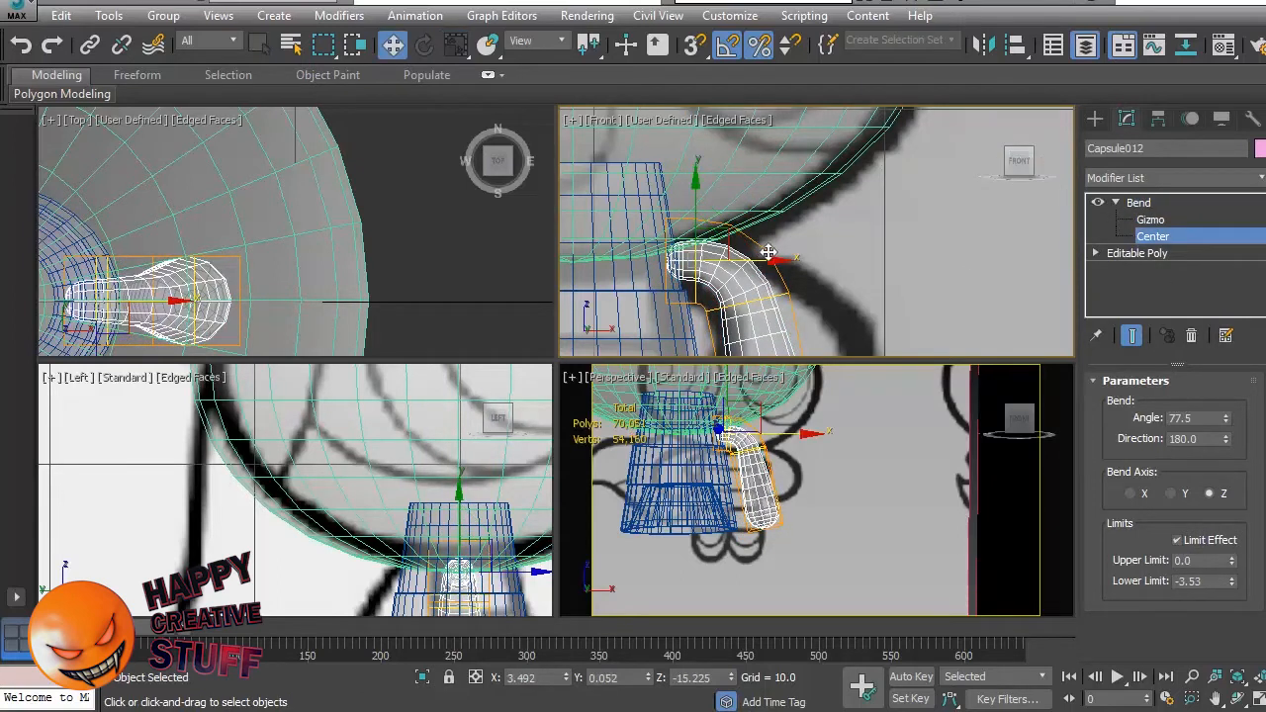
{"action": "left_click_drag", "start_coordinate": [721, 229], "coordinate": [753, 257]}
{"action": "middle_click_drag", "start_coordinate": [912, 300], "coordinate": [903, 161]}
{"action": "left_click_drag", "start_coordinate": [753, 129], "coordinate": [813, 148]}
{"action": "middle_click_drag", "start_coordinate": [814, 148], "coordinate": [805, 245]}
{"action": "left_click_drag", "start_coordinate": [798, 253], "coordinate": [795, 208]}
{"action": "middle_click_drag", "start_coordinate": [910, 306], "coordinate": [918, 239]}
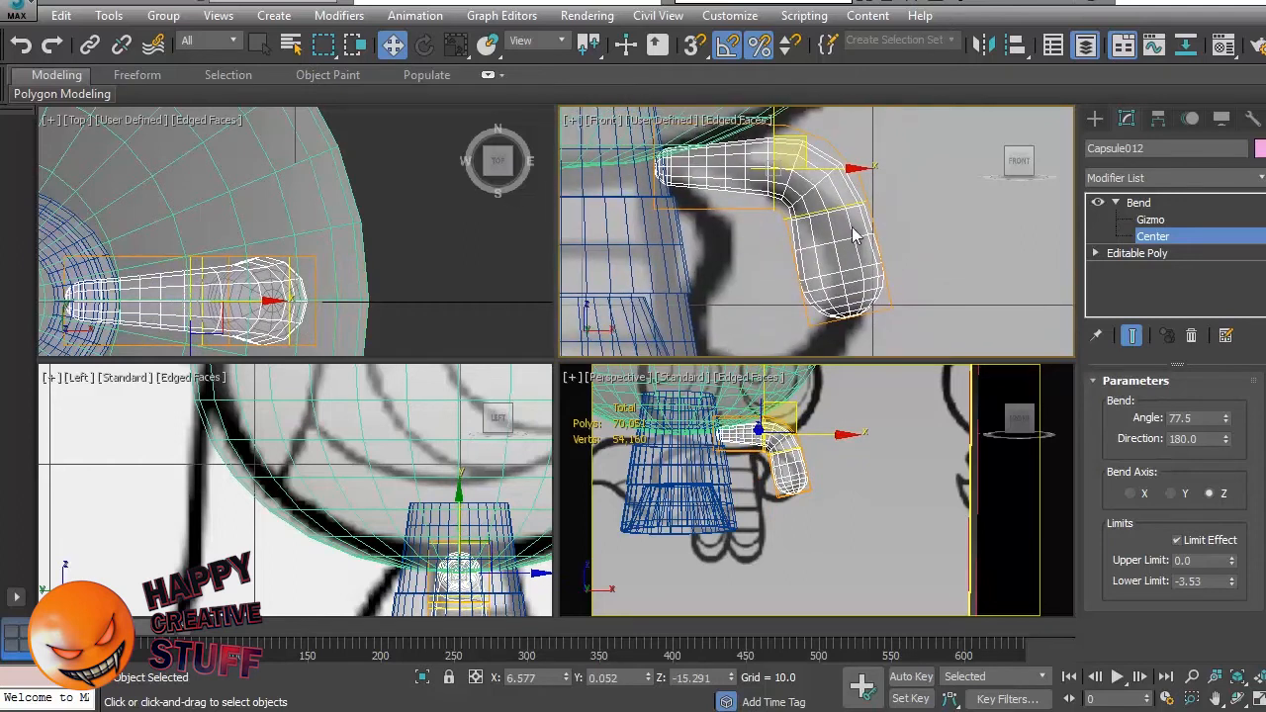
Set the bend's lower limit to -4.412 and shift its center slightly back toward the shoulder.
{"action": "left_click_drag", "start_coordinate": [1232, 585], "coordinate": [1236, 600]}
{"action": "left_click_drag", "start_coordinate": [775, 208], "coordinate": [768, 209]}
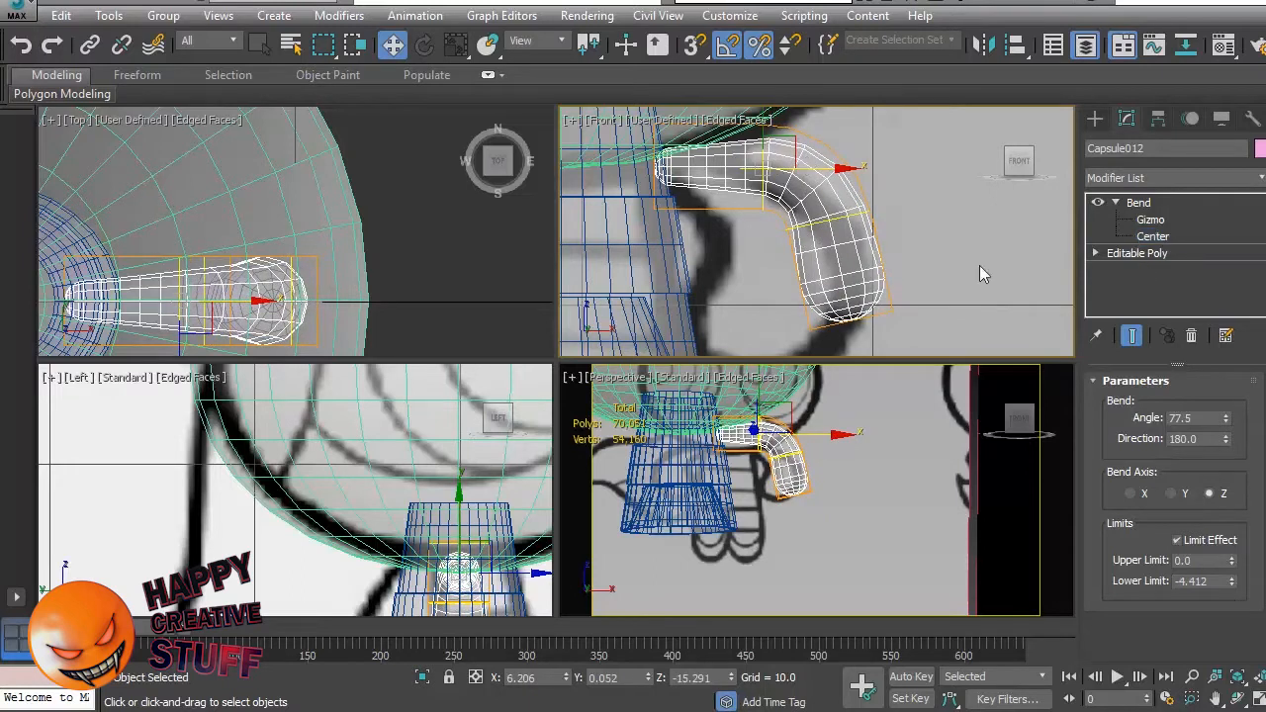
{"action": "scroll", "coordinate": [957, 262], "scroll_direction": "down", "scroll_amount": 4}
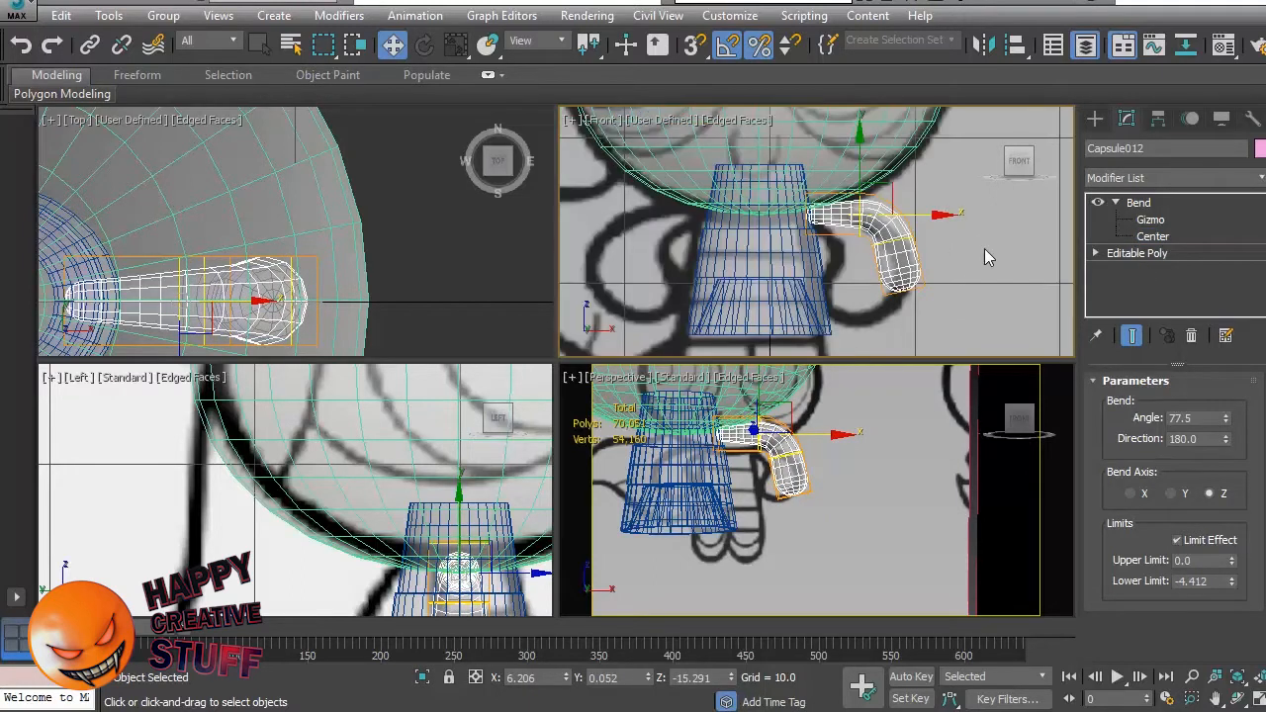
Rotate the bent arm downward about its shoulder pivot in the front view to follow the reference drawing.
{"action": "left_click", "coordinate": [1148, 203]}
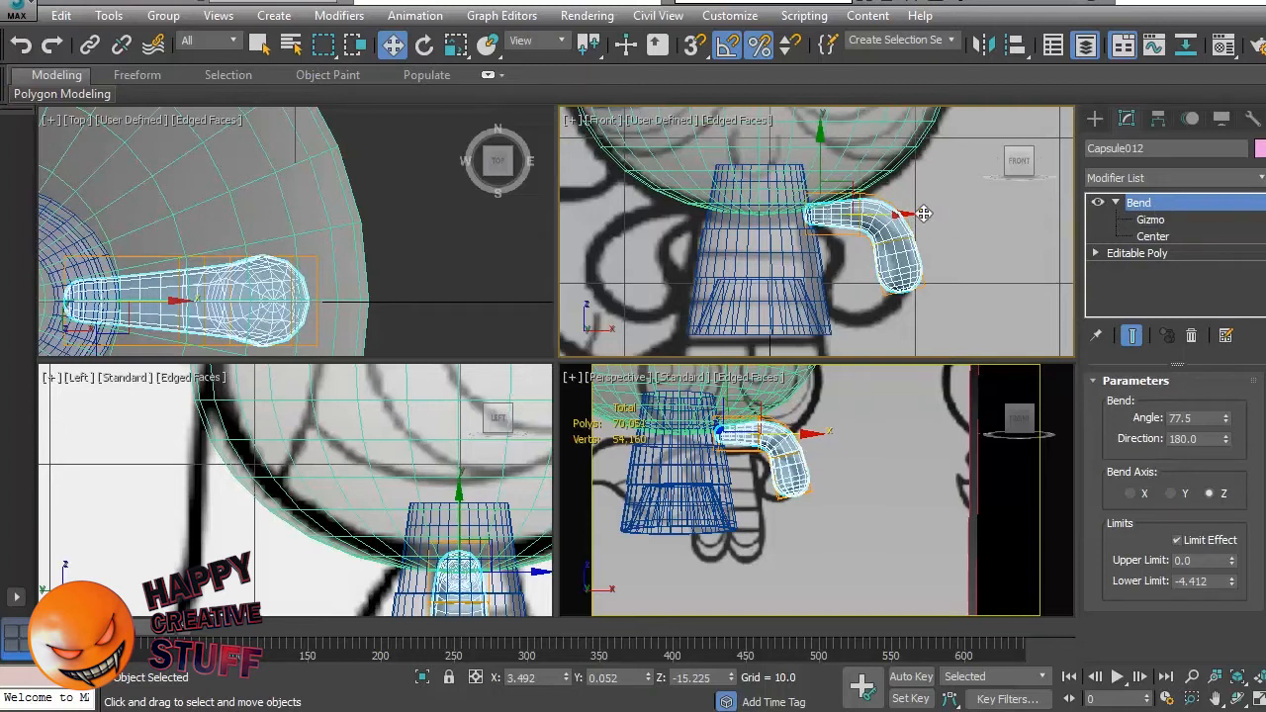
{"action": "key", "text": "e"}
{"action": "left_click_drag", "start_coordinate": [870, 157], "coordinate": [918, 260]}
{"action": "key", "text": "w"}
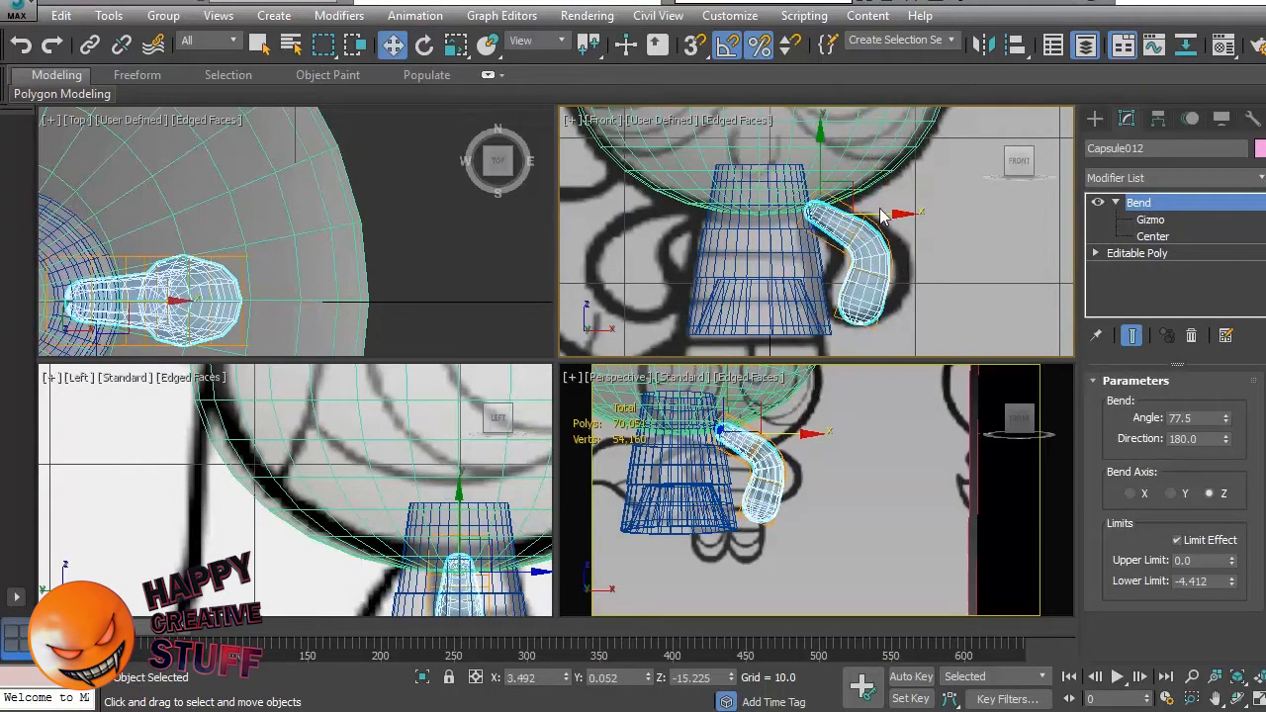
{"action": "key", "text": "e"}
{"action": "left_click_drag", "start_coordinate": [867, 154], "coordinate": [874, 161]}
{"action": "key", "text": "w"}
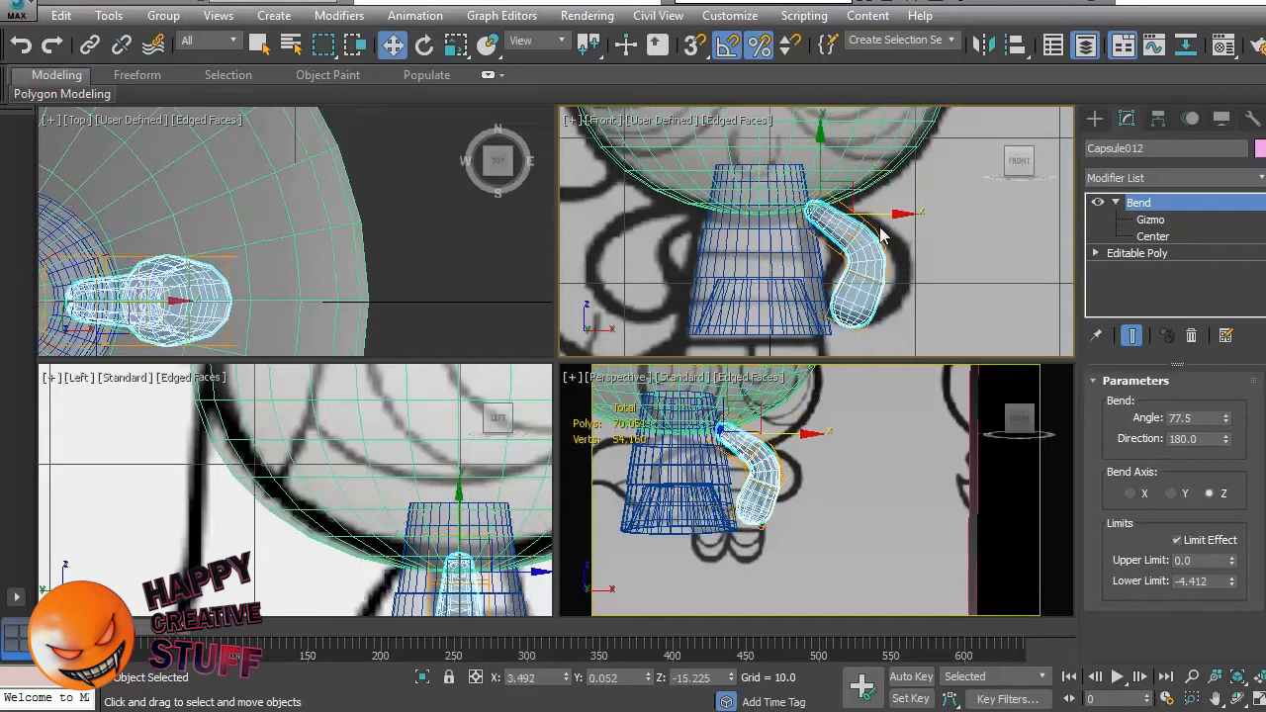
Copy the arm to the opposite side of the body and mirror the copy along the X axis.
{"action": "left_click_drag", "start_coordinate": [880, 213], "coordinate": [669, 214], "text": "shift"}
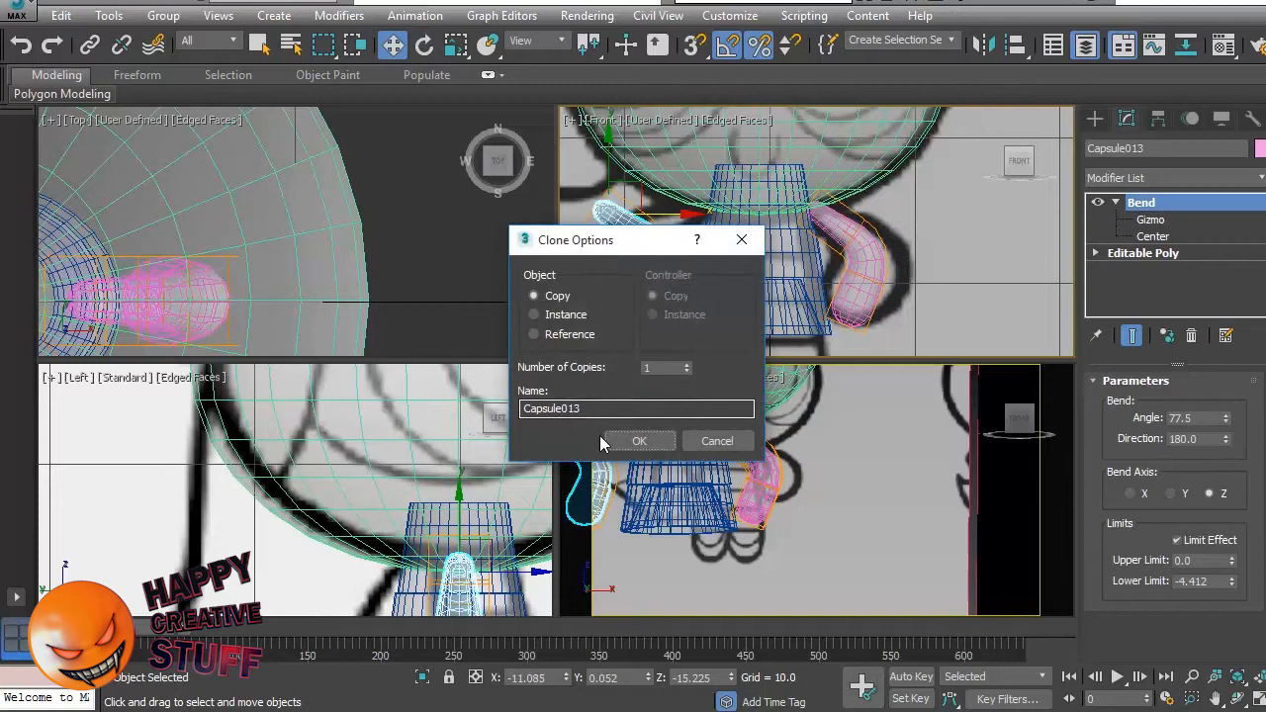
{"action": "left_click", "coordinate": [648, 441]}
{"action": "left_click", "coordinate": [983, 44]}
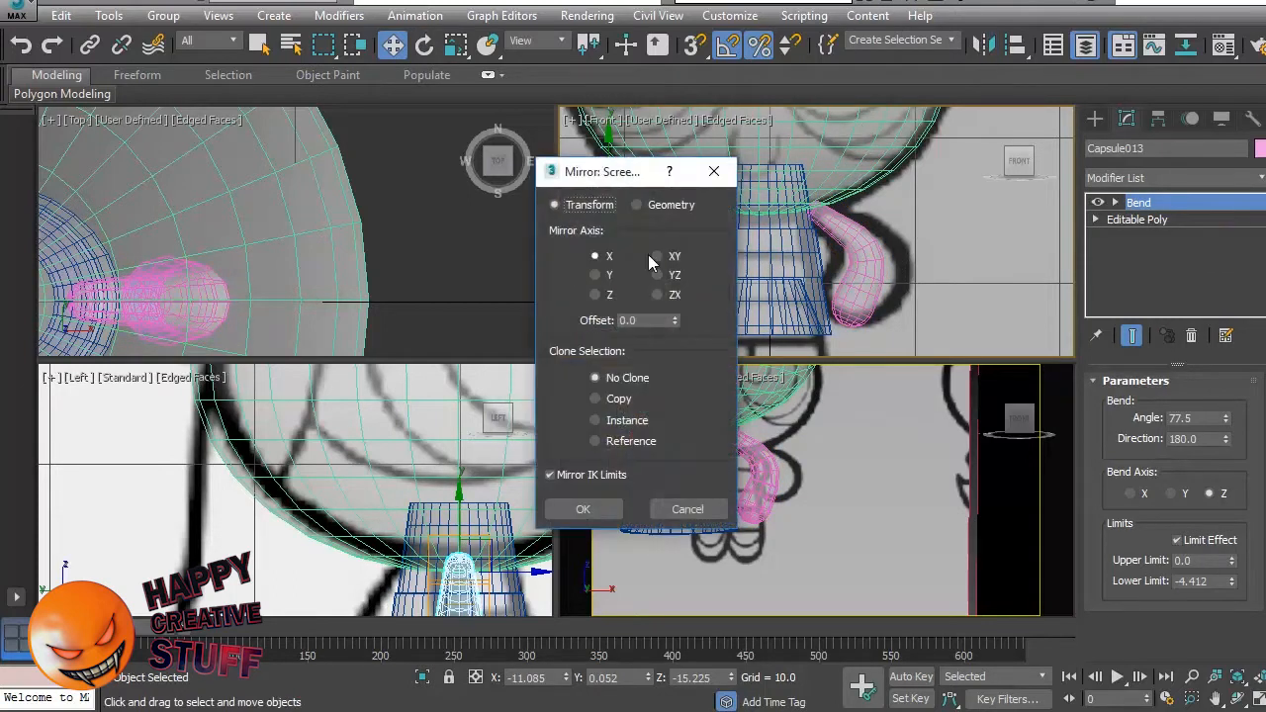
{"action": "left_click", "coordinate": [583, 510]}
Move the mirrored arm to the opposite shoulder and nudge both arms closer to the body.
{"action": "left_click_drag", "start_coordinate": [693, 215], "coordinate": [736, 214]}
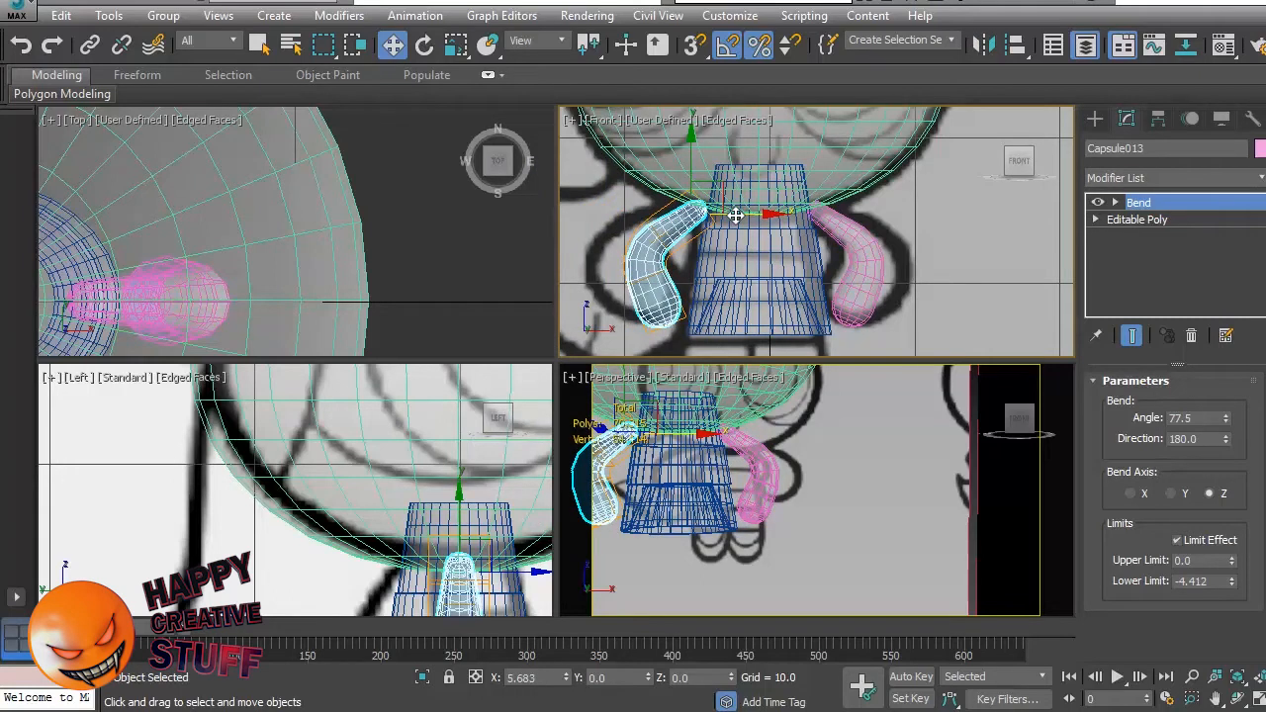
{"action": "left_click_drag", "start_coordinate": [736, 215], "coordinate": [748, 215]}
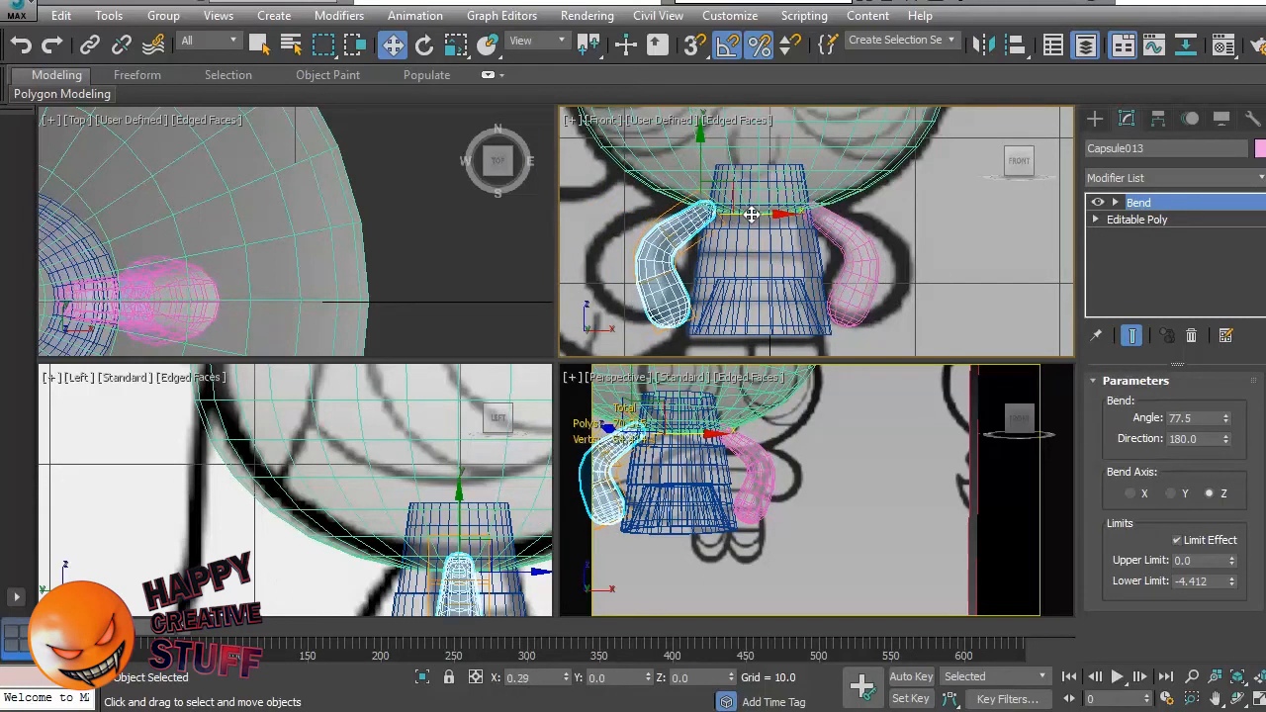
{"action": "left_click", "coordinate": [1003, 274]}
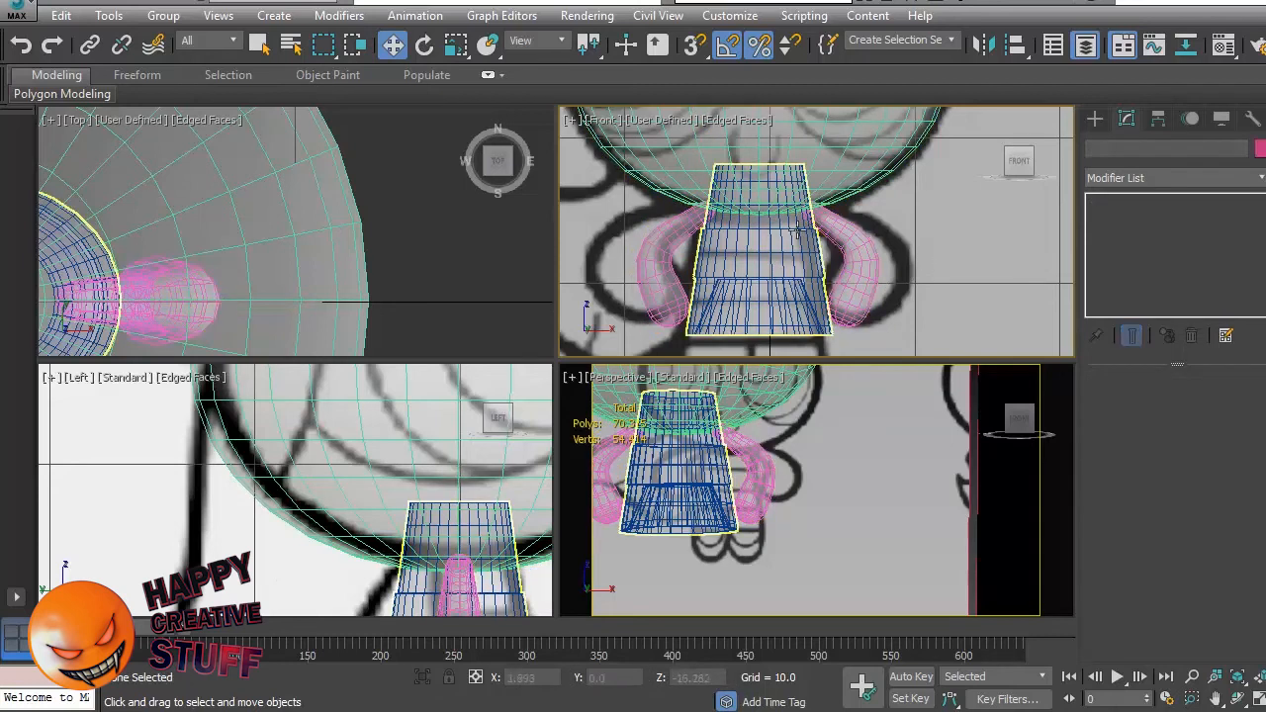
{"action": "middle_click_drag", "start_coordinate": [814, 272], "coordinate": [891, 178]}
{"action": "scroll", "coordinate": [890, 183], "scroll_direction": "down", "scroll_amount": 6}
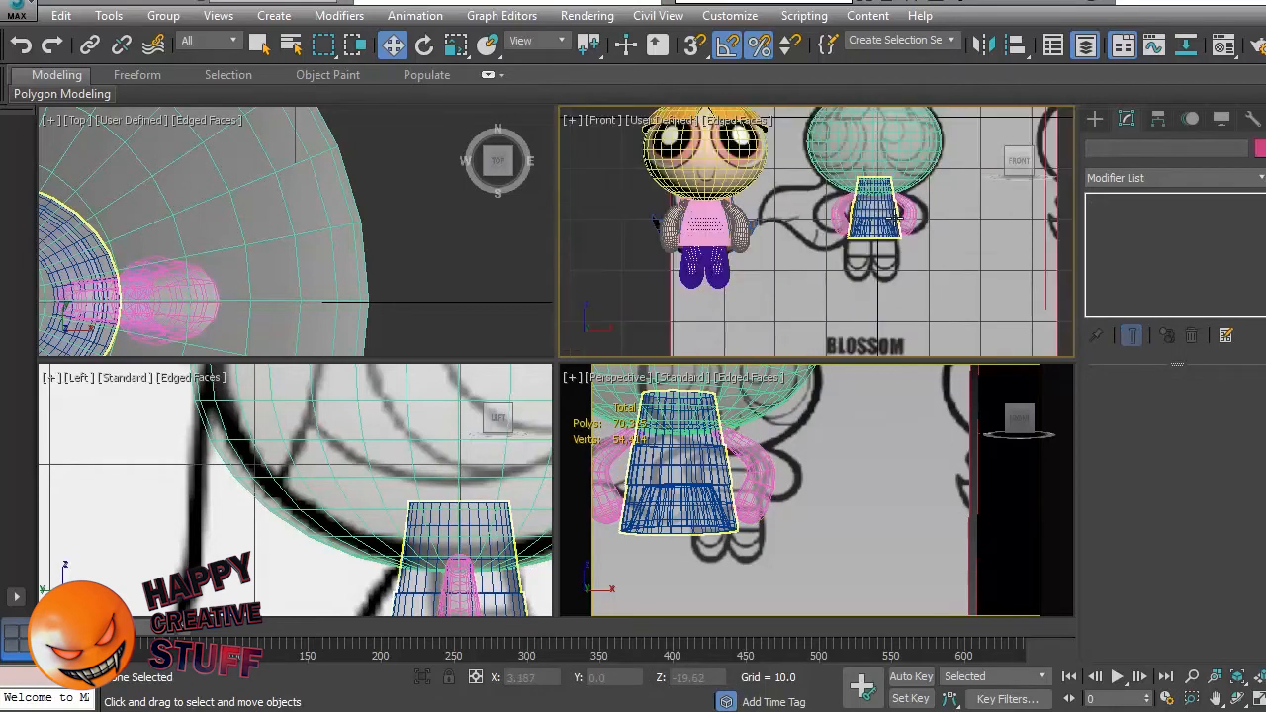
{"action": "scroll", "coordinate": [895, 212], "scroll_direction": "up", "scroll_amount": 3}
{"action": "scroll", "coordinate": [895, 216], "scroll_direction": "up", "scroll_amount": 2}
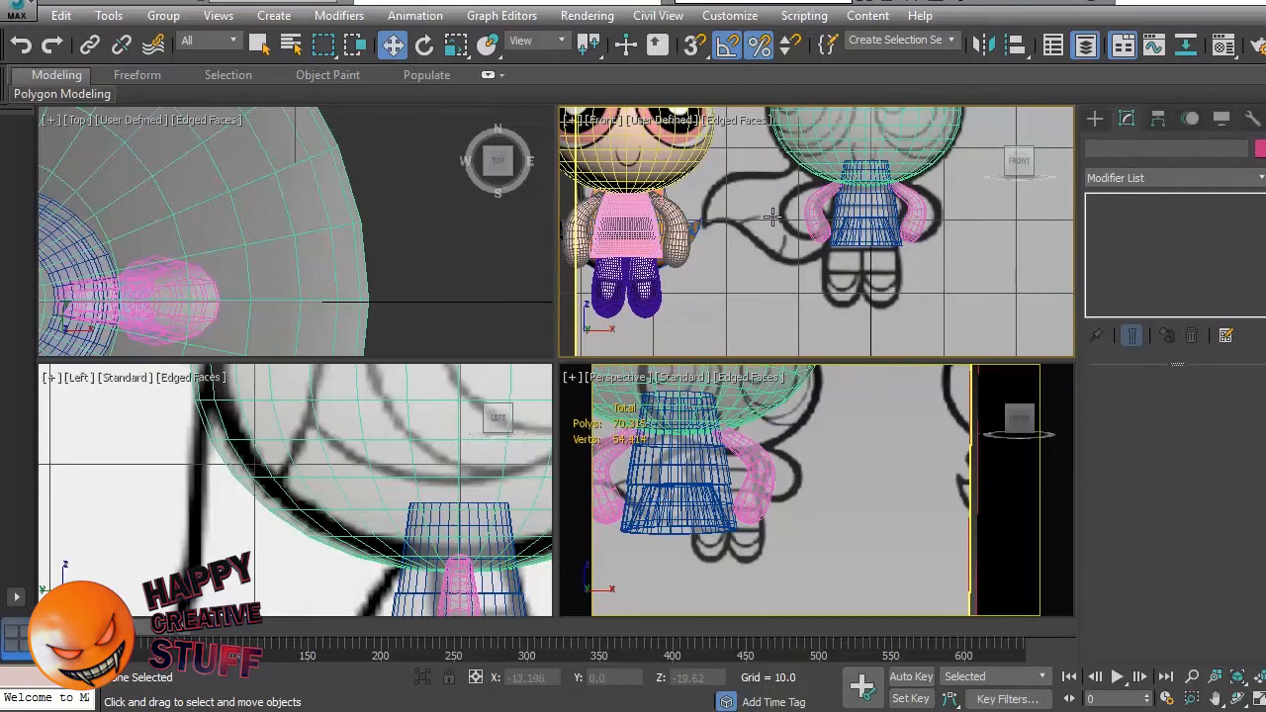
Uniformly scale each arm up to about 110% of its size to better fill the reference drawing in the front view.
{"action": "scroll", "coordinate": [798, 219], "scroll_direction": "up", "scroll_amount": 3}
{"action": "scroll", "coordinate": [796, 218], "scroll_direction": "up", "scroll_amount": 2}
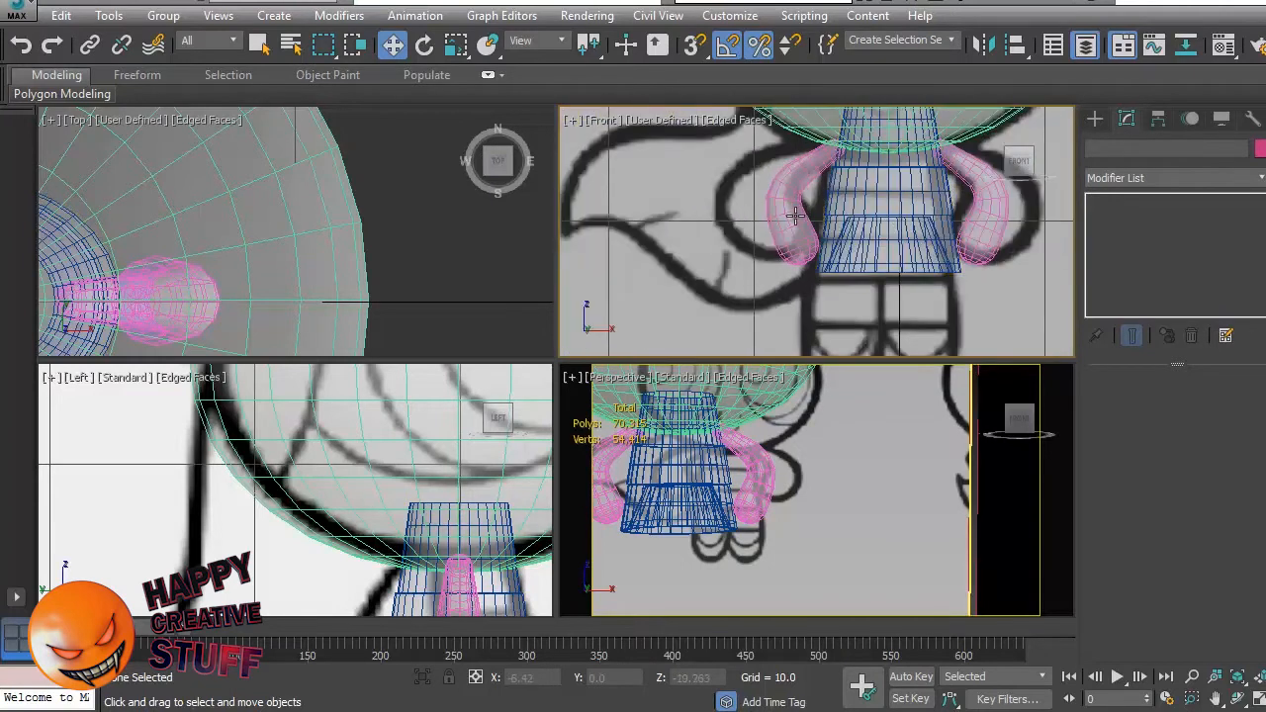
{"action": "left_click", "coordinate": [793, 217]}
{"action": "key", "text": "r"}
{"action": "middle_click_drag", "start_coordinate": [852, 142], "coordinate": [807, 206]}
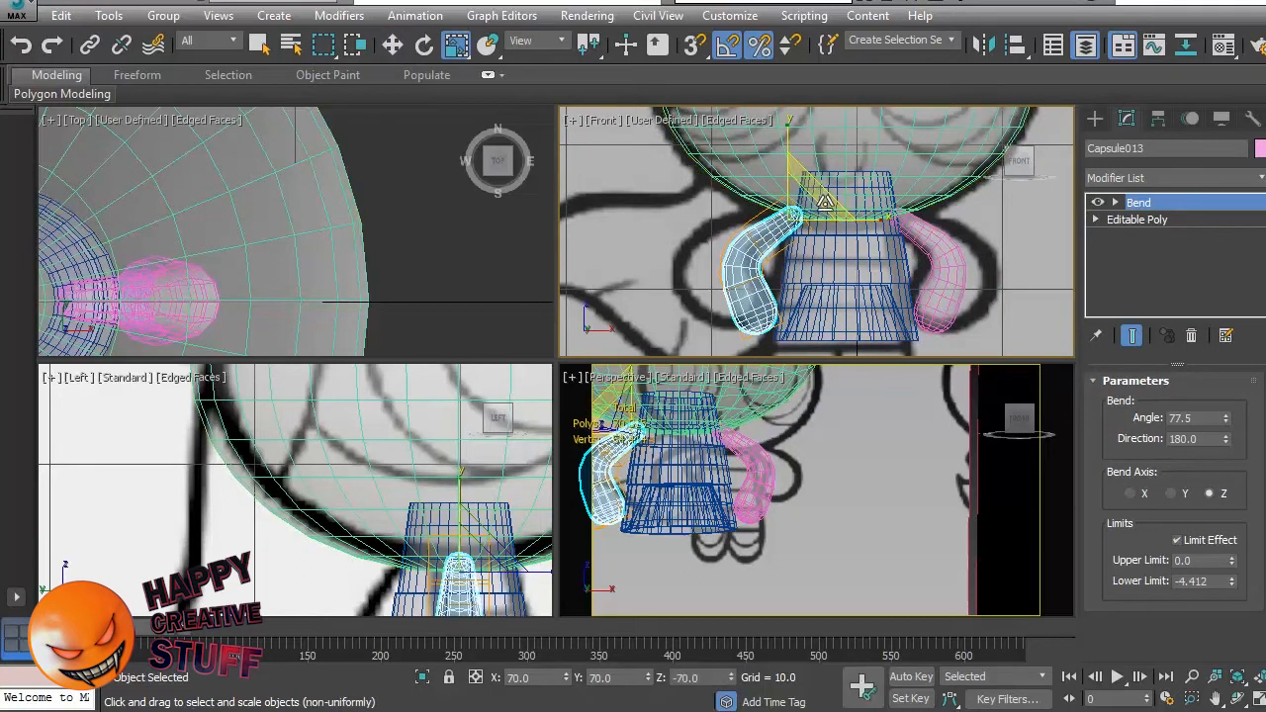
{"action": "left_click_drag", "start_coordinate": [823, 204], "coordinate": [824, 198]}
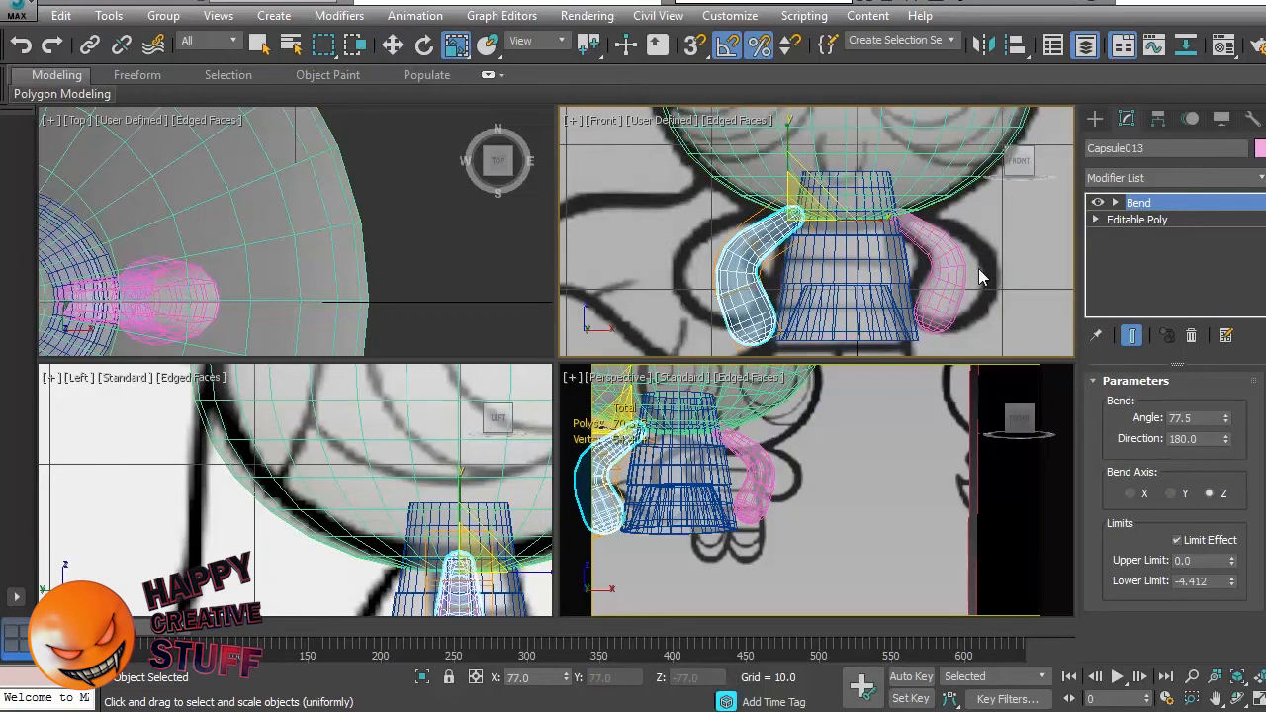
{"action": "left_click", "coordinate": [951, 281]}
{"action": "left_click_drag", "start_coordinate": [925, 203], "coordinate": [925, 198]}
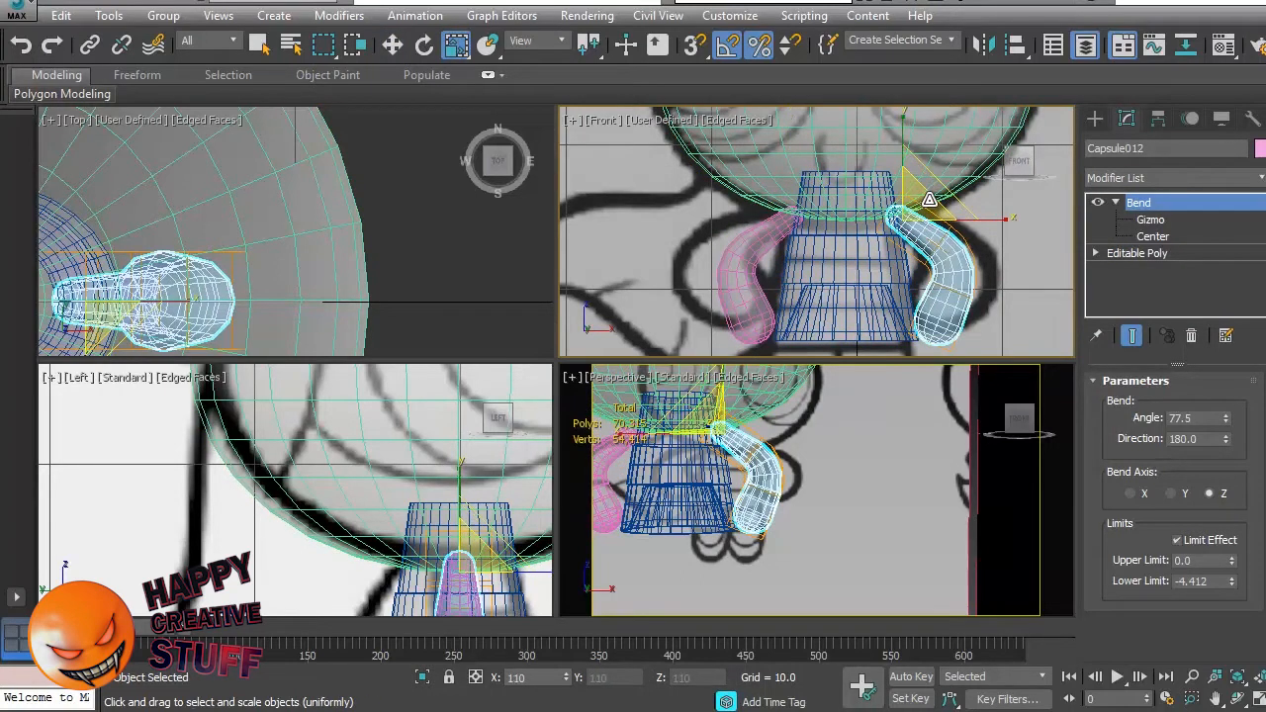
{"action": "left_click", "coordinate": [990, 316]}
{"action": "middle_click_drag", "start_coordinate": [990, 317], "coordinate": [973, 216]}
{"action": "middle_click_drag", "start_coordinate": [910, 278], "coordinate": [877, 247]}
{"action": "scroll", "coordinate": [878, 247], "scroll_direction": "down", "scroll_amount": 4}
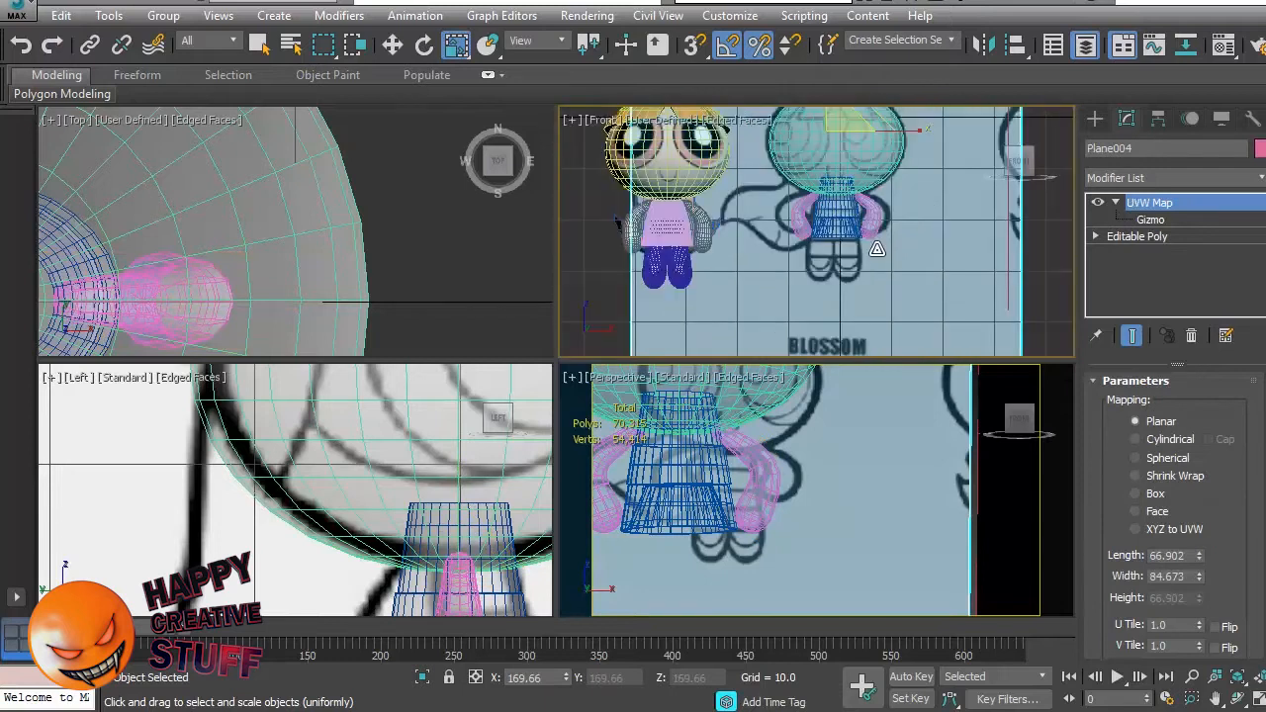
{"action": "scroll", "coordinate": [910, 246], "scroll_direction": "up", "scroll_amount": 1}
Create a capsule beside the head in the top view, with a radius of about 3.4 and a height of about 18.7.
{"action": "left_click", "coordinate": [417, 270]}
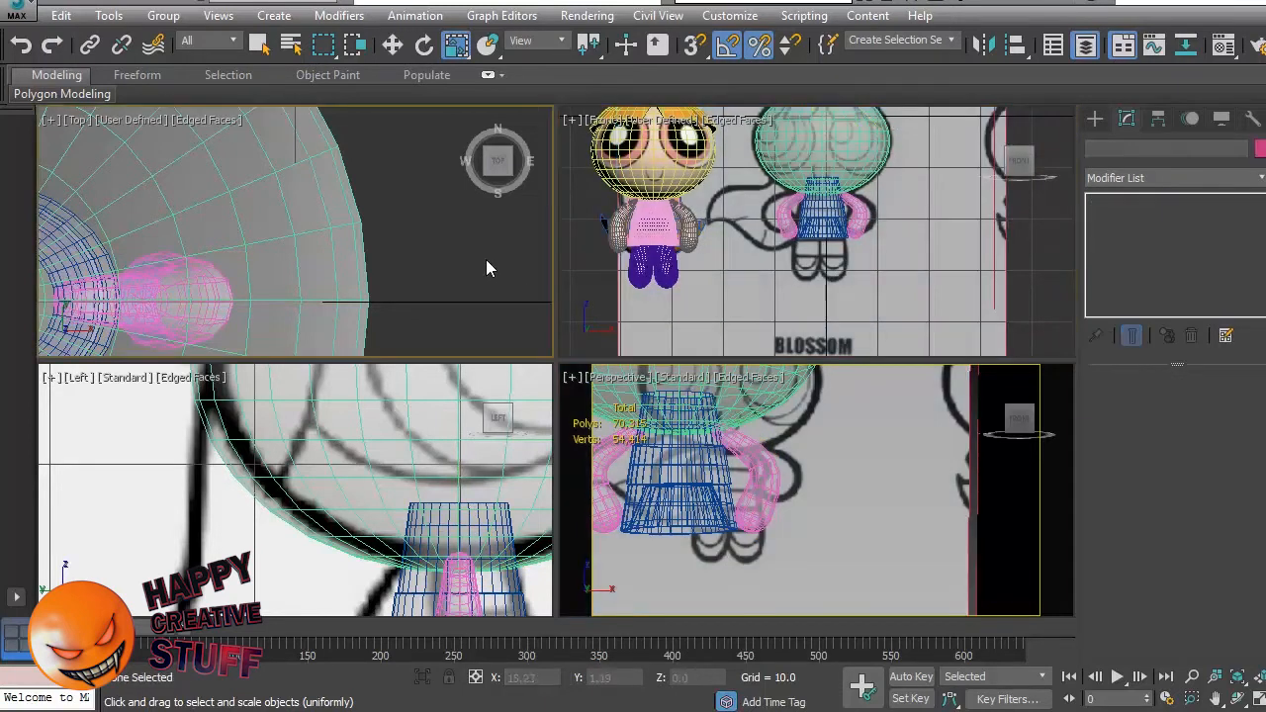
{"action": "left_click", "coordinate": [1105, 122]}
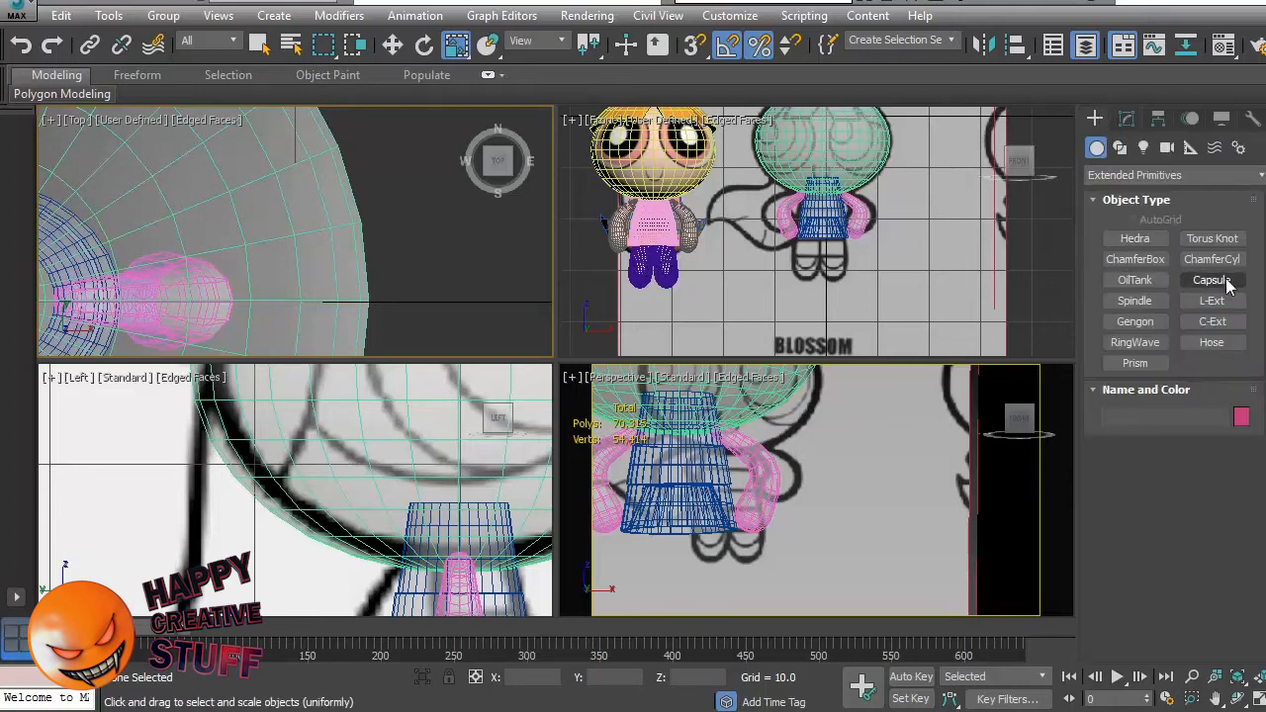
{"action": "left_click", "coordinate": [1212, 280]}
{"action": "scroll", "coordinate": [435, 277], "scroll_direction": "down", "scroll_amount": 5}
{"action": "left_click_drag", "start_coordinate": [438, 260], "coordinate": [458, 279]}
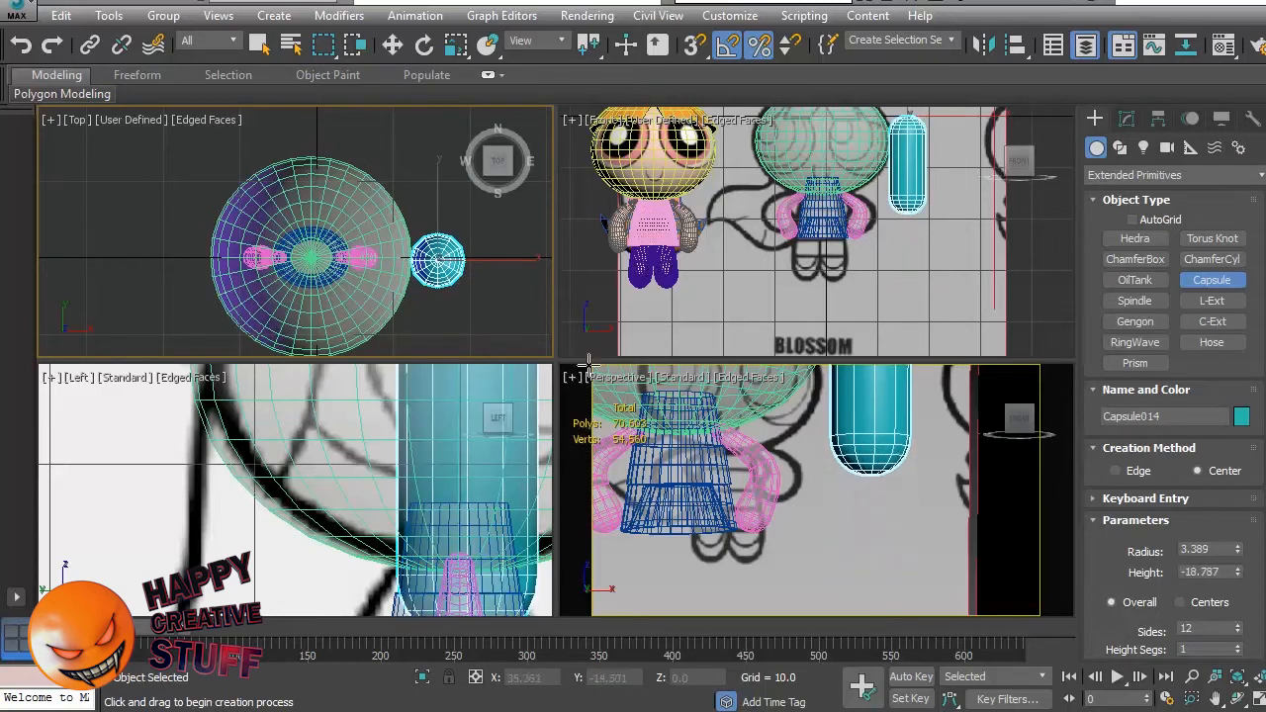
{"action": "left_click", "coordinate": [590, 363]}
Move the new capsule in the front view from beside the head down to the character's leg area.
{"action": "right_click", "coordinate": [923, 199]}
{"action": "key", "text": "w"}
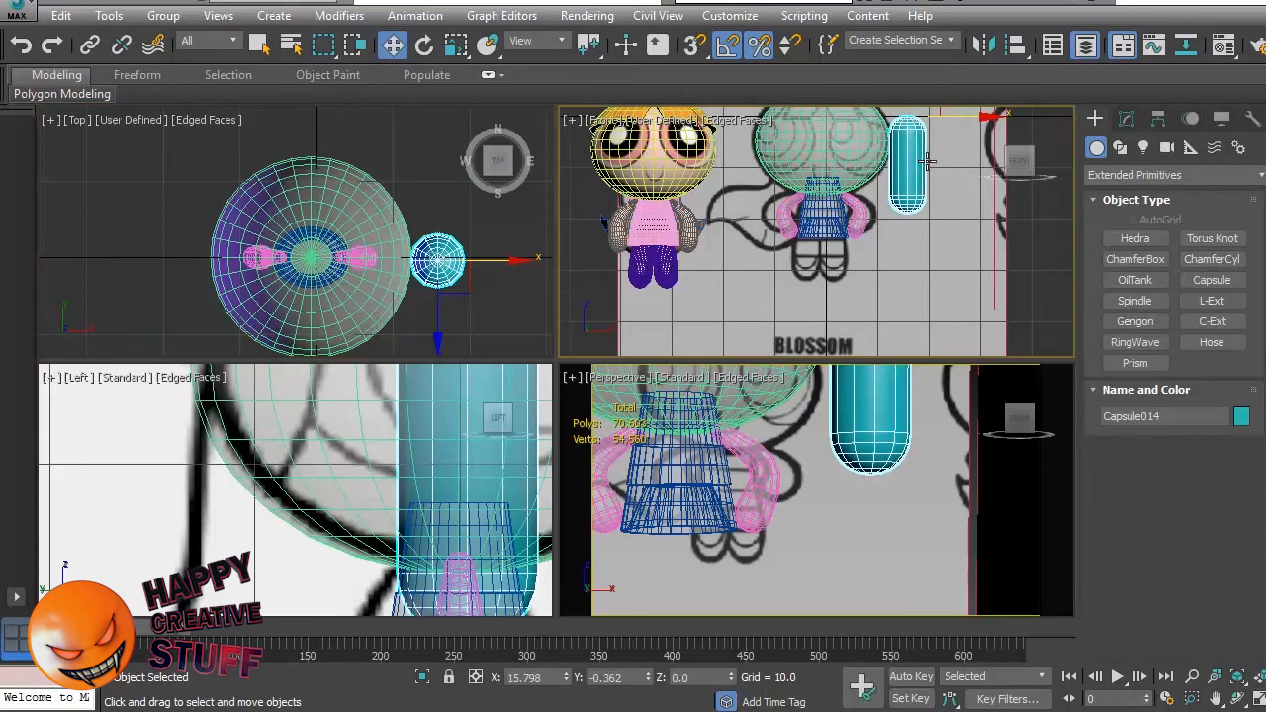
{"action": "middle_click_drag", "start_coordinate": [928, 161], "coordinate": [916, 174]}
{"action": "left_click_drag", "start_coordinate": [917, 109], "coordinate": [866, 197]}
{"action": "scroll", "coordinate": [819, 279], "scroll_direction": "up", "scroll_amount": 3}
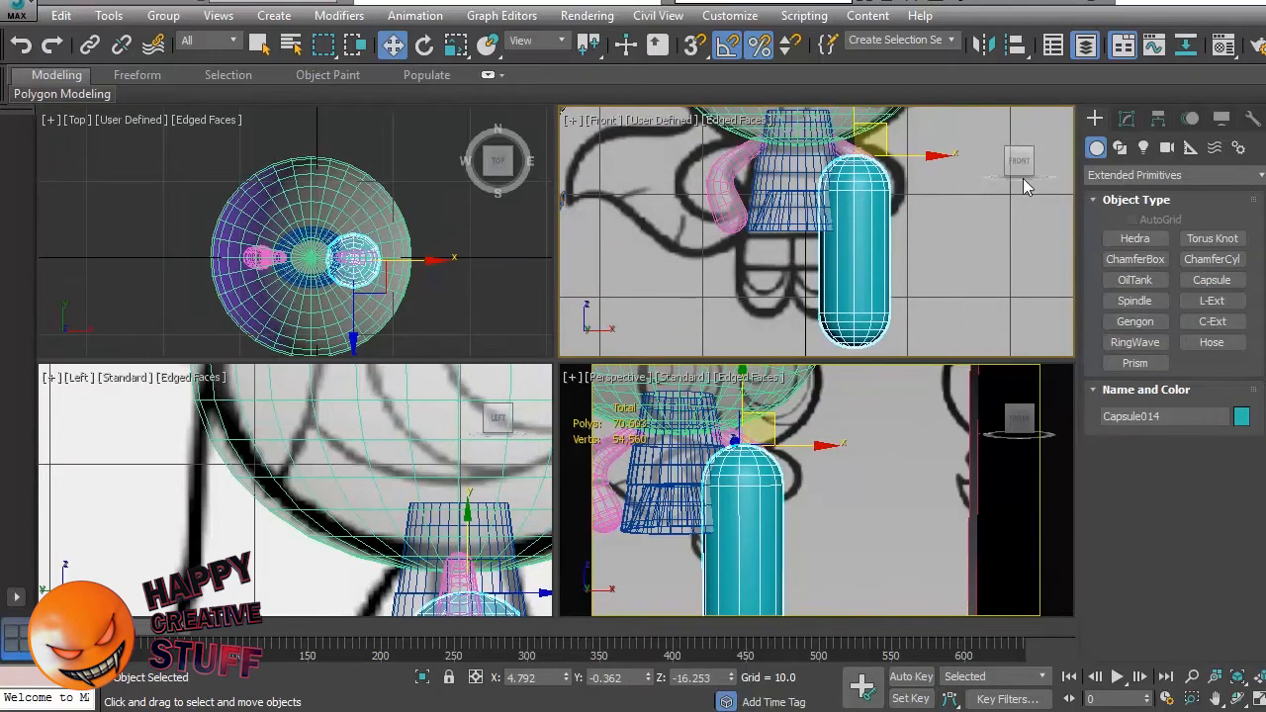
Shrink the capsule to radius 2.135 and height -13.061, and move it over one leg of the reference drawing.
{"action": "left_click", "coordinate": [1127, 118]}
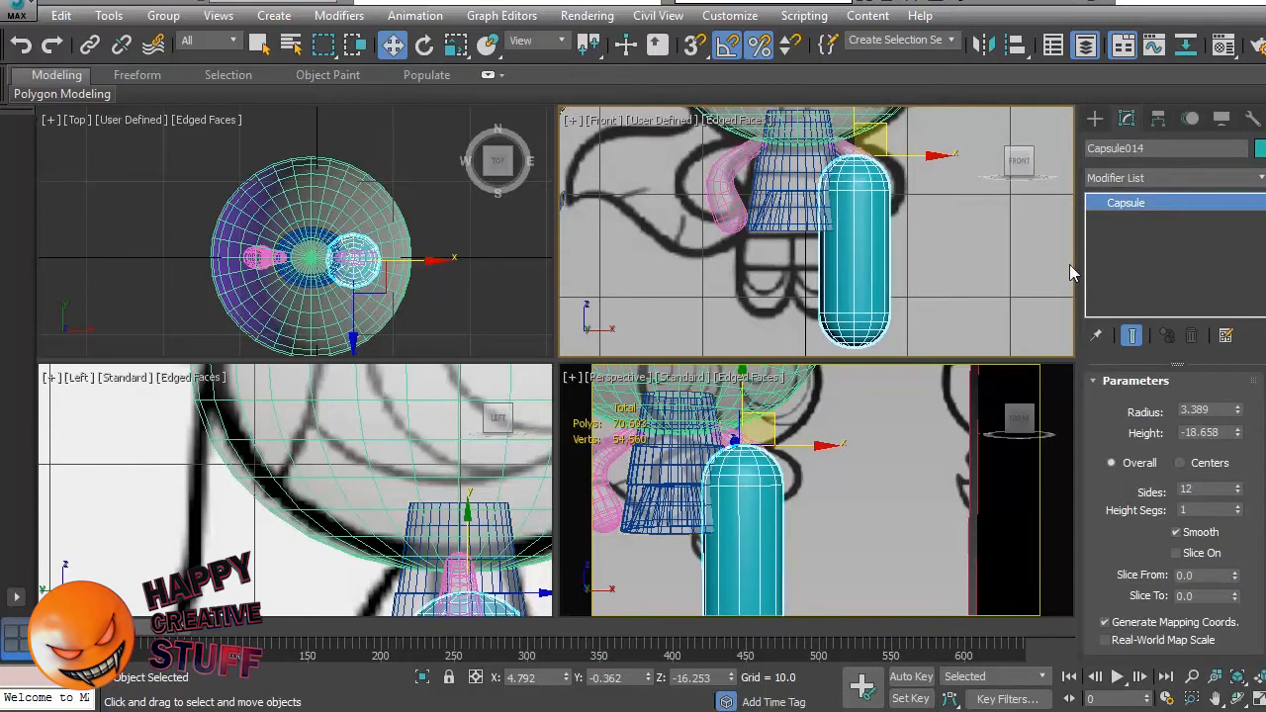
{"action": "mouse_move", "coordinate": [1237, 436]}
{"action": "left_mouse_down"}
{"action": "mouse_move", "coordinate": [1241, 414]}
{"action": "mouse_move", "coordinate": [1239, 427]}
{"action": "left_mouse_up"}
{"action": "left_click_drag", "start_coordinate": [872, 130], "coordinate": [843, 157]}
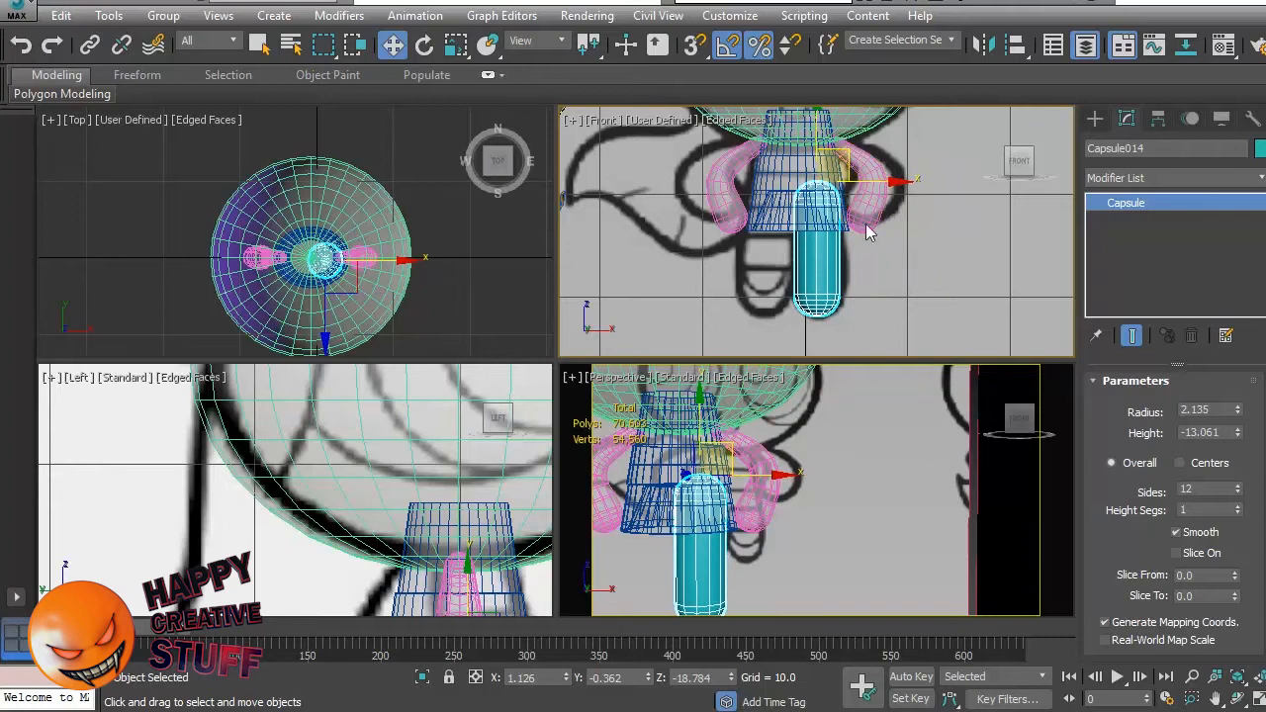
Assign the see-through material used on the other body parts to the leg capsule.
{"action": "key", "text": "m"}
{"action": "left_click_drag", "start_coordinate": [804, 252], "coordinate": [804, 251]}
{"action": "left_click", "coordinate": [976, 274]}
{"action": "key", "text": "m"}
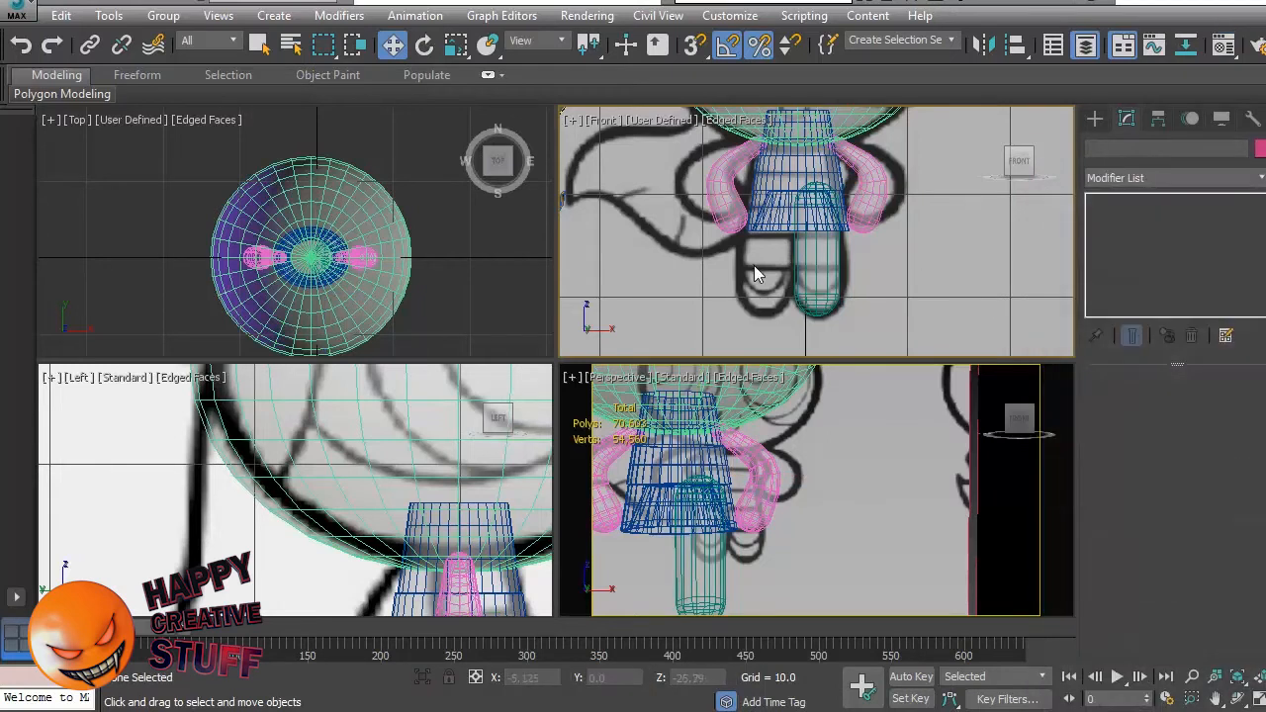
Change the leg capsule's object color to light blue.
{"action": "left_click", "coordinate": [833, 264]}
{"action": "left_click", "coordinate": [1260, 148]}
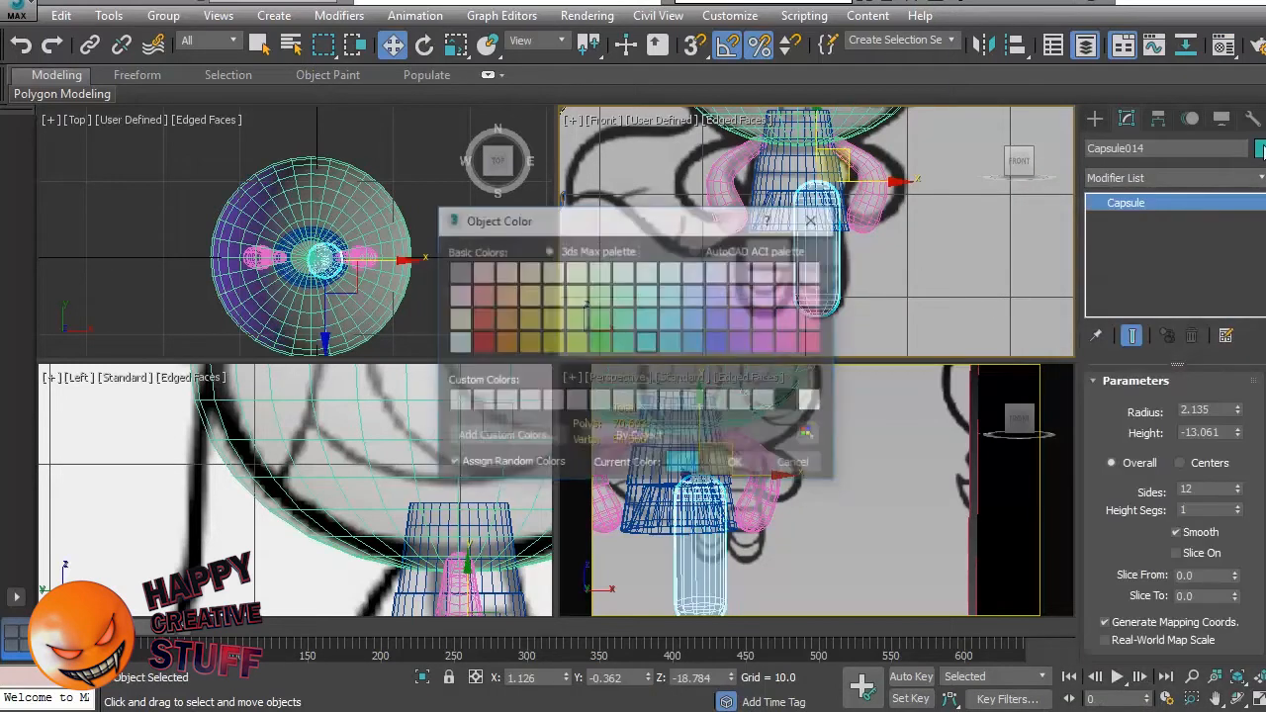
{"action": "left_click", "coordinate": [698, 295]}
{"action": "left_click", "coordinate": [737, 464]}
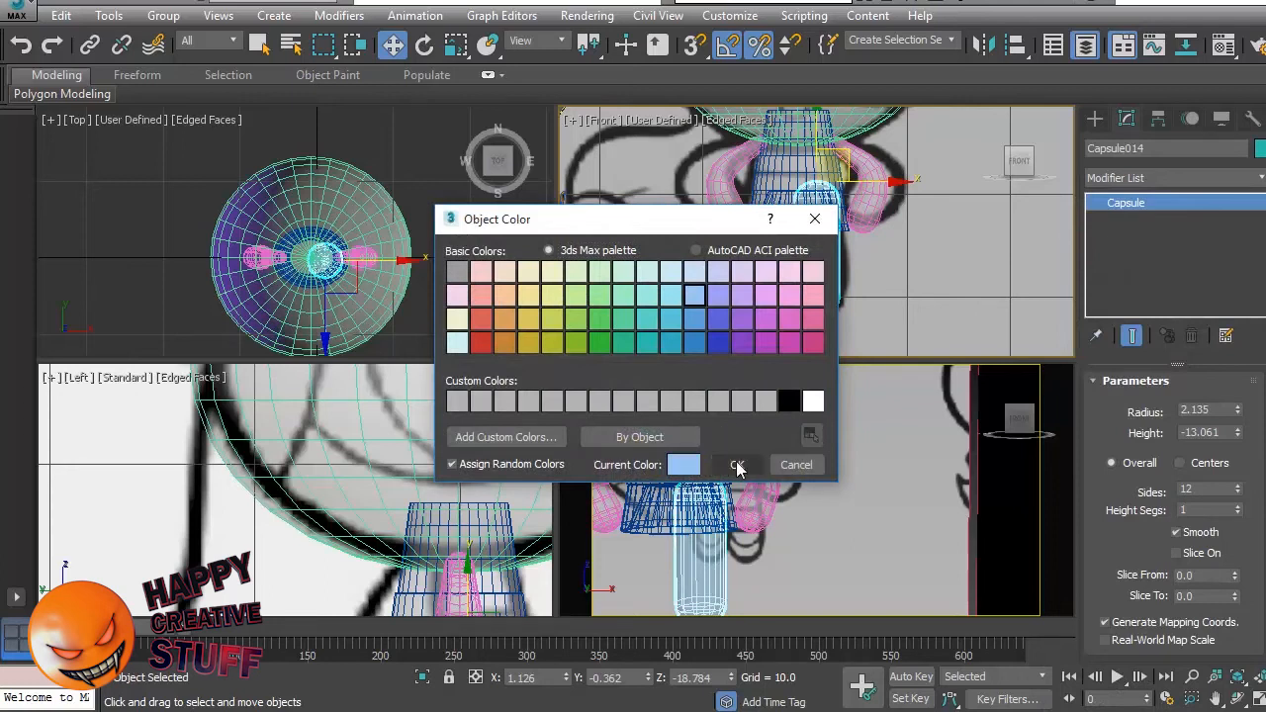
Change the object color of both arms to light orange.
{"action": "left_click", "coordinate": [859, 203]}
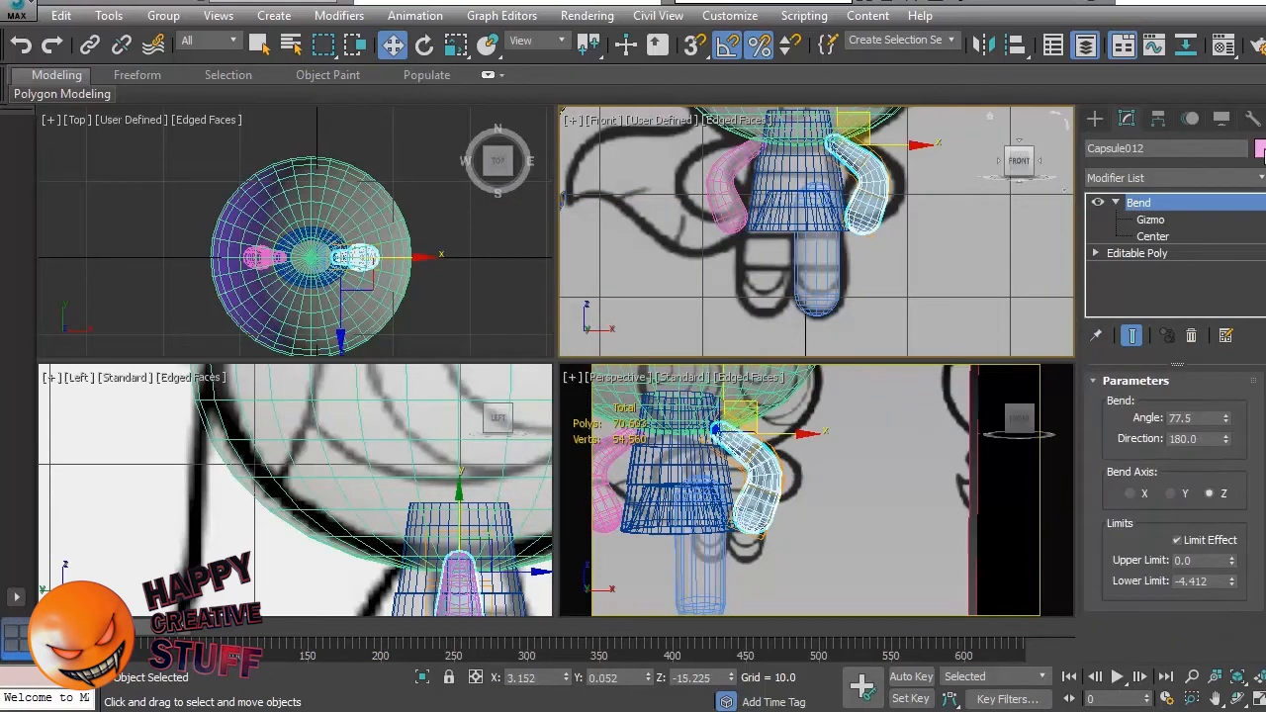
{"action": "left_click", "coordinate": [1261, 148]}
{"action": "left_click", "coordinate": [498, 303]}
{"action": "left_click", "coordinate": [737, 464]}
{"action": "left_click", "coordinate": [732, 173]}
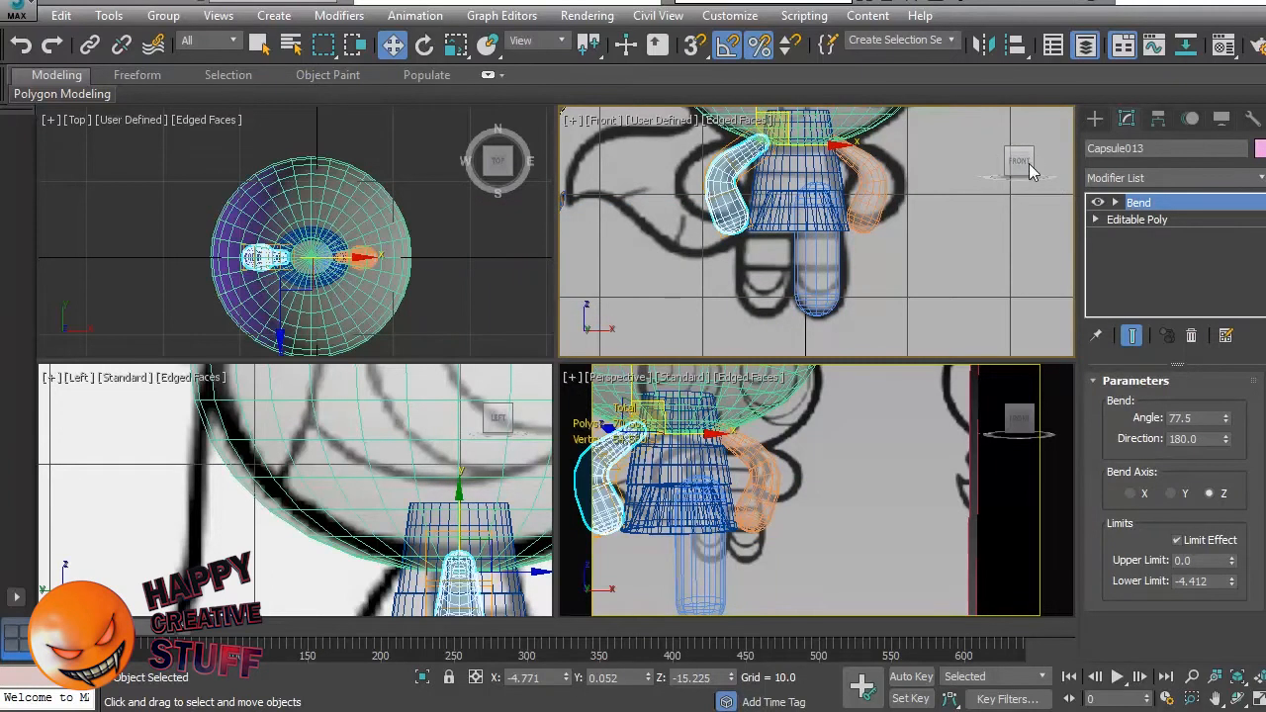
{"action": "left_click", "coordinate": [1261, 148]}
{"action": "left_click", "coordinate": [506, 300]}
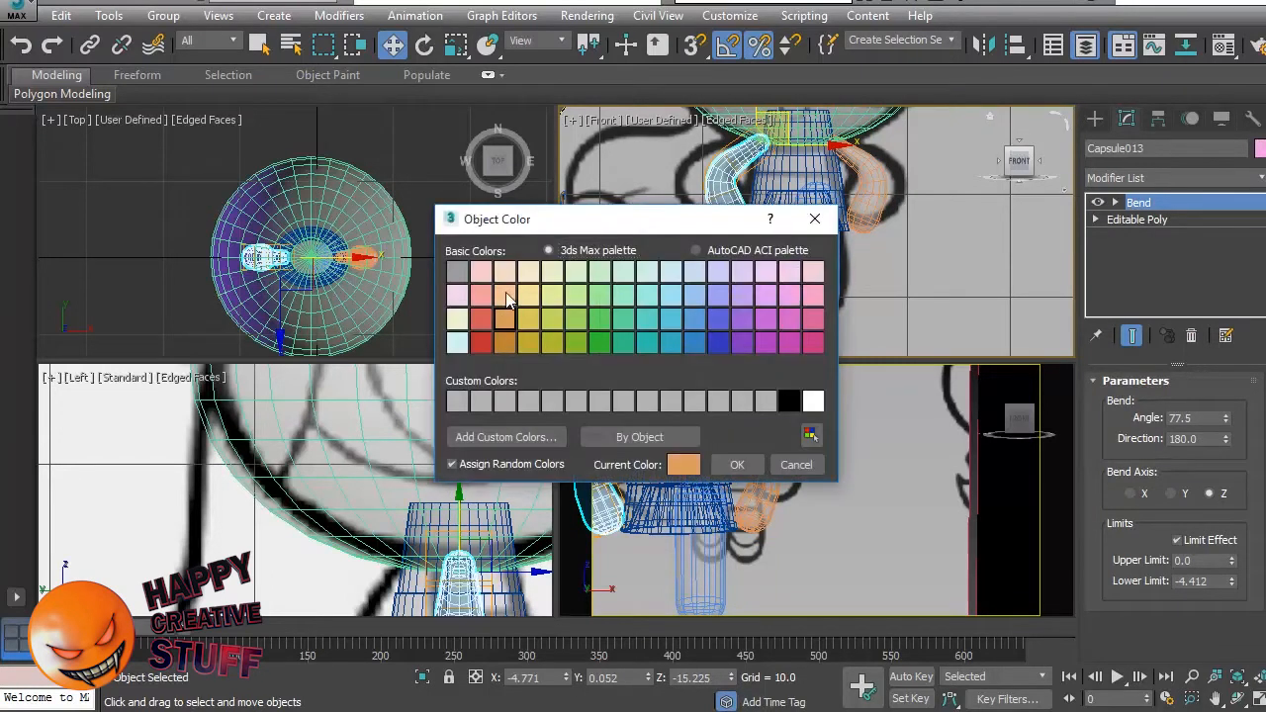
{"action": "left_click", "coordinate": [737, 464]}
{"action": "left_click", "coordinate": [966, 299]}
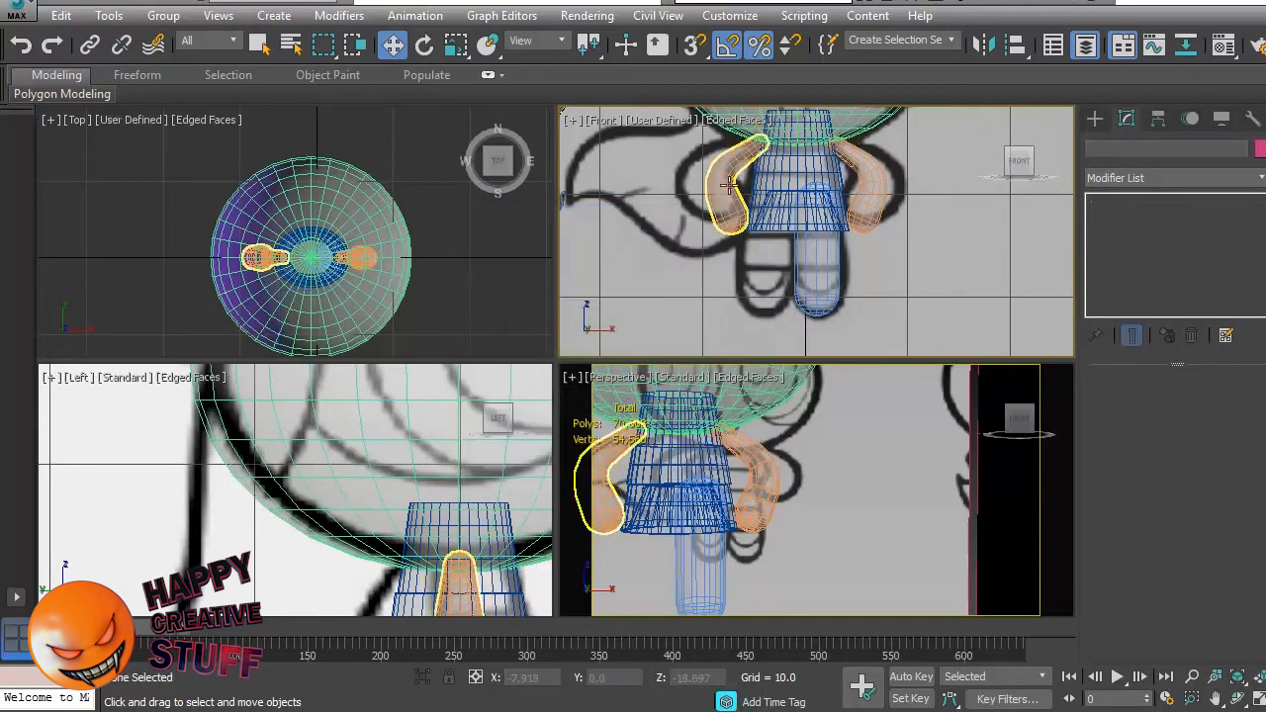
Convert the leg capsule to an Editable Poly.
{"action": "left_click", "coordinate": [815, 266]}
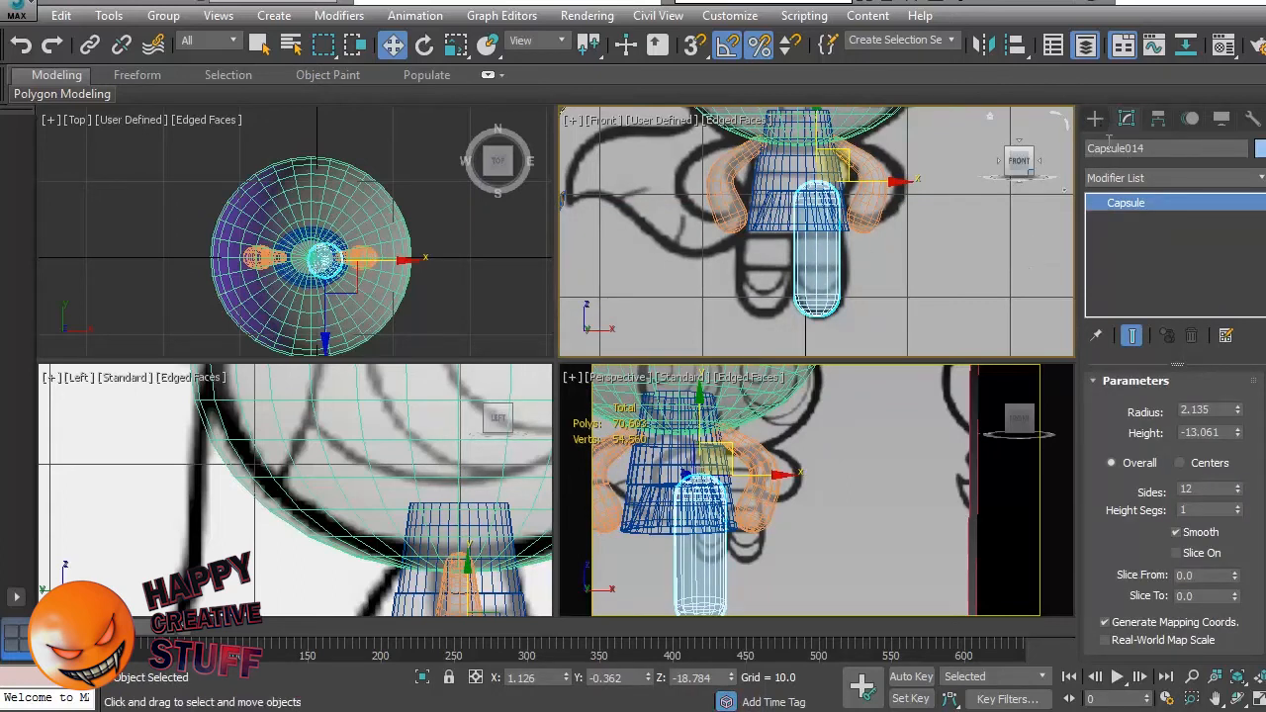
{"action": "right_click", "coordinate": [819, 257]}
{"action": "mouse_move", "coordinate": [868, 451]}
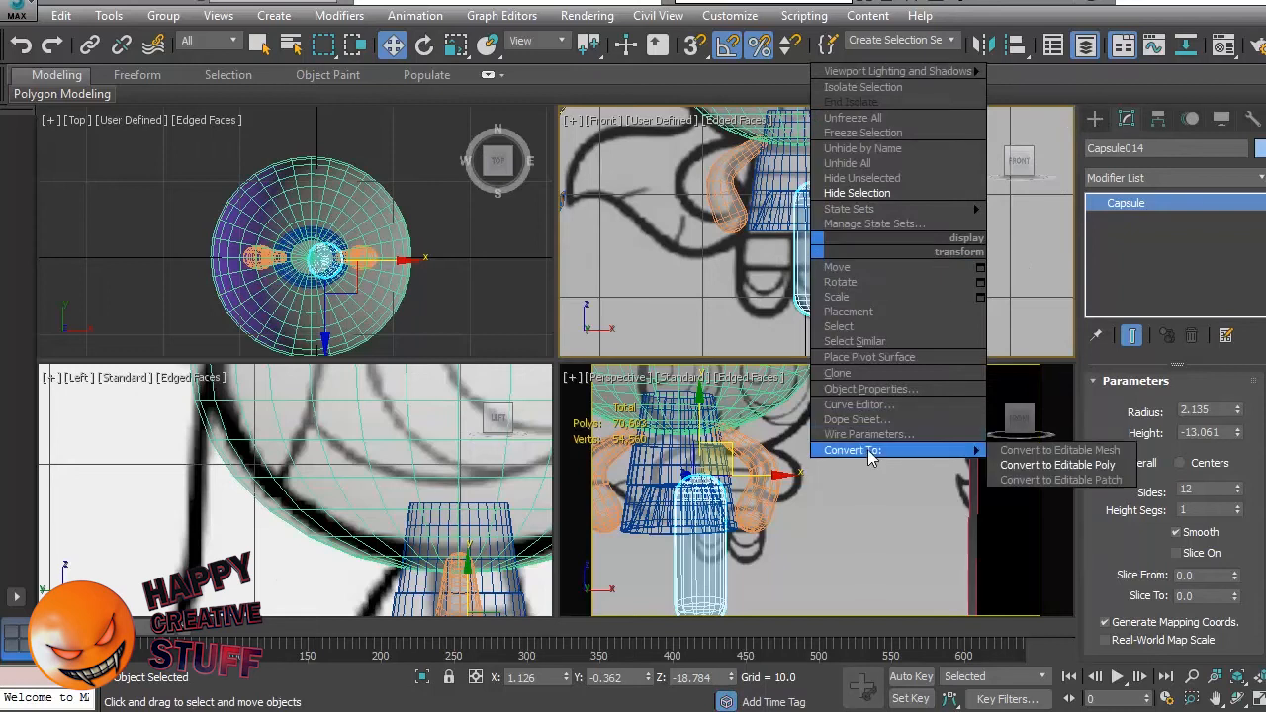
{"action": "left_click", "coordinate": [1030, 465]}
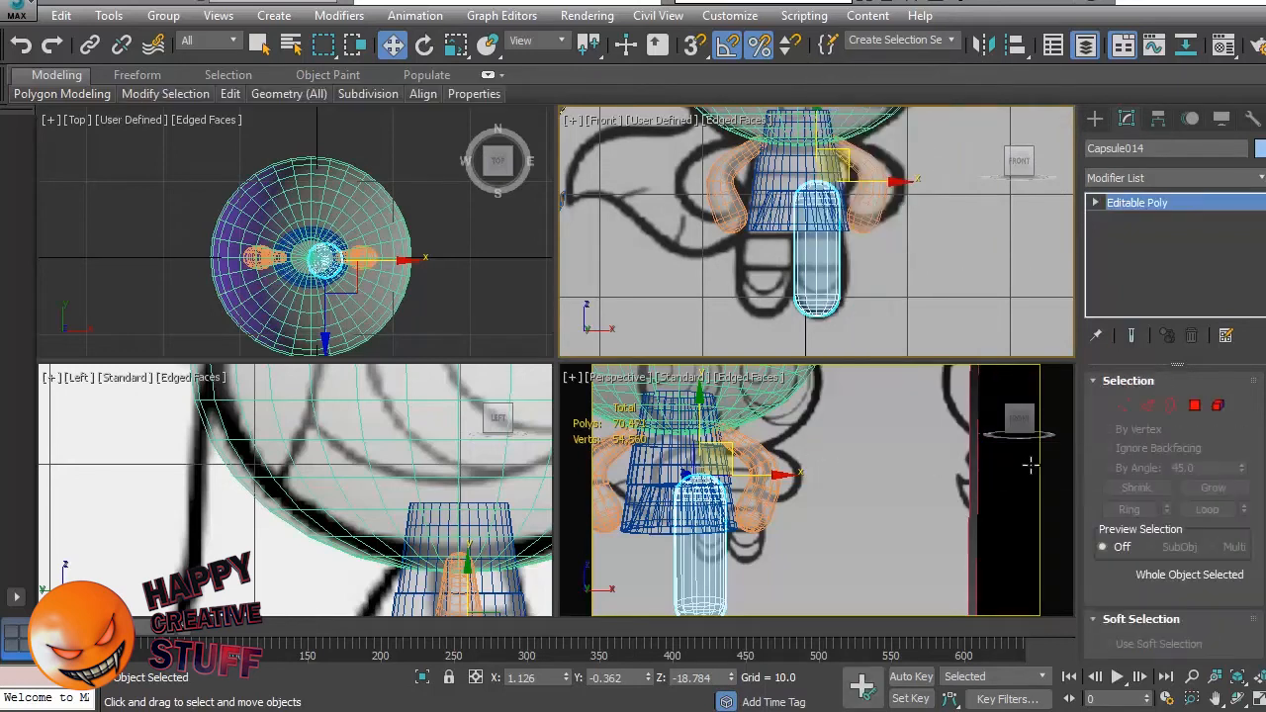
Taper the upper end of the leg by selecting the edges of its top cap and uniformly scaling them down in the top view.
{"action": "left_click", "coordinate": [1147, 407]}
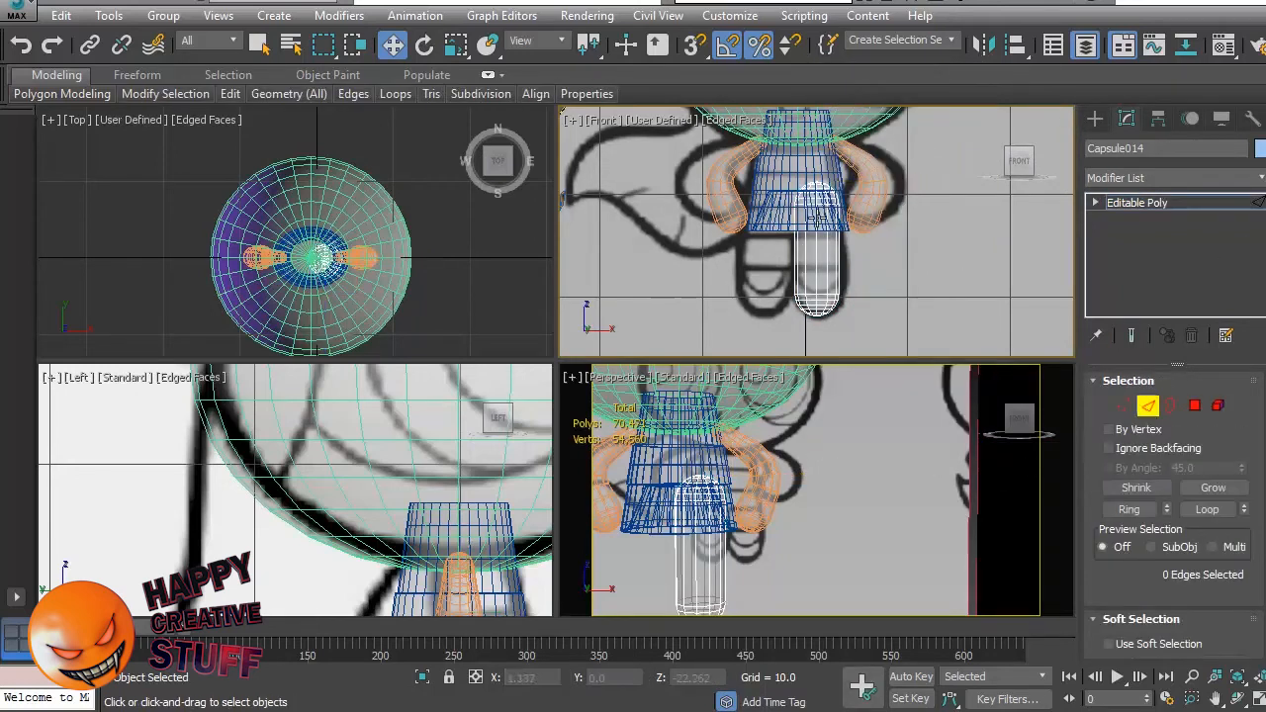
{"action": "left_click_drag", "start_coordinate": [806, 188], "coordinate": [781, 168]}
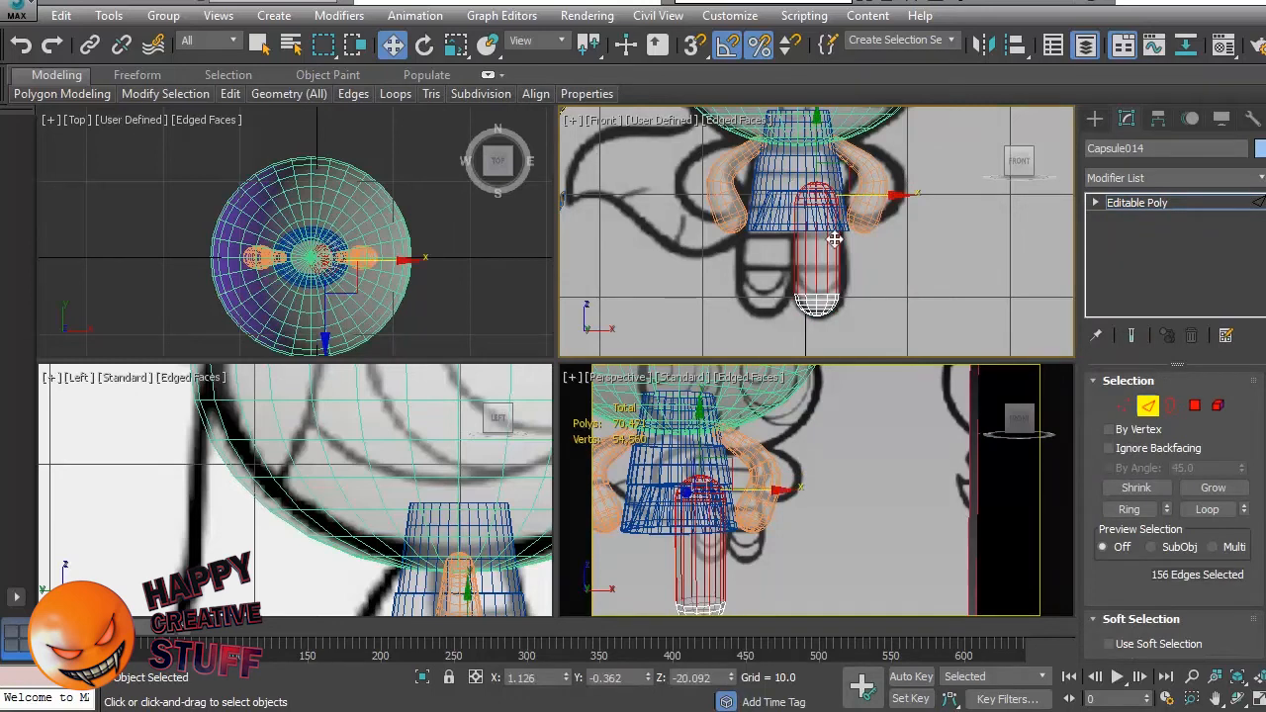
{"action": "left_click_drag", "start_coordinate": [764, 212], "coordinate": [875, 164]}
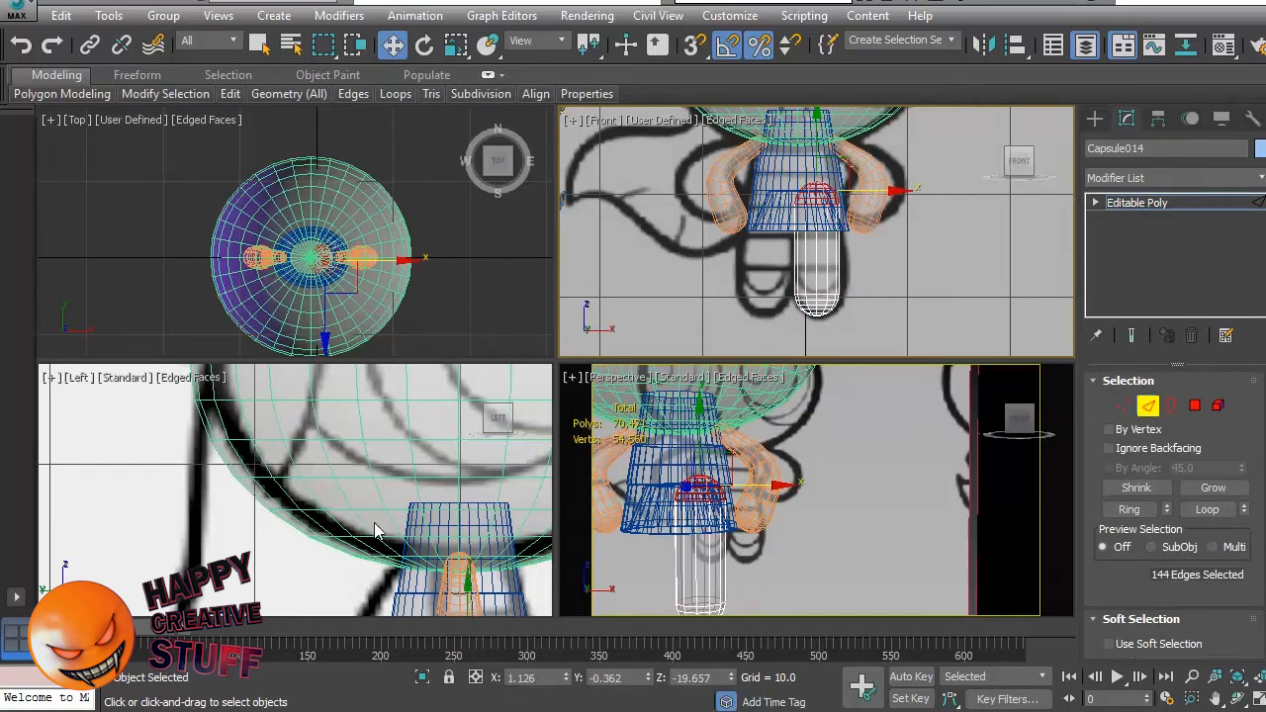
{"action": "middle_click_drag", "start_coordinate": [368, 548], "coordinate": [303, 452]}
{"action": "middle_click_drag", "start_coordinate": [367, 530], "coordinate": [396, 420]}
{"action": "scroll", "coordinate": [367, 307], "scroll_direction": "up", "scroll_amount": 8}
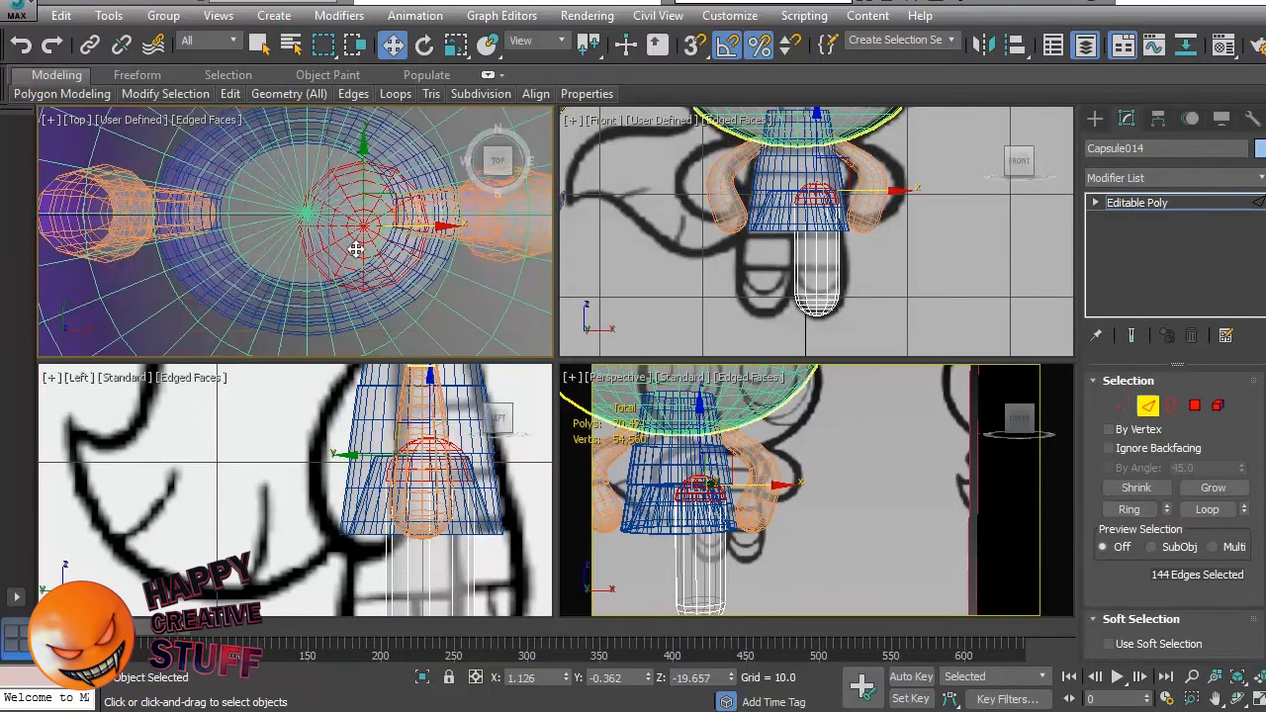
{"action": "key", "text": "r"}
{"action": "left_click_drag", "start_coordinate": [369, 223], "coordinate": [355, 238]}
{"action": "key", "text": "w"}
{"action": "right_click", "coordinate": [851, 245]}
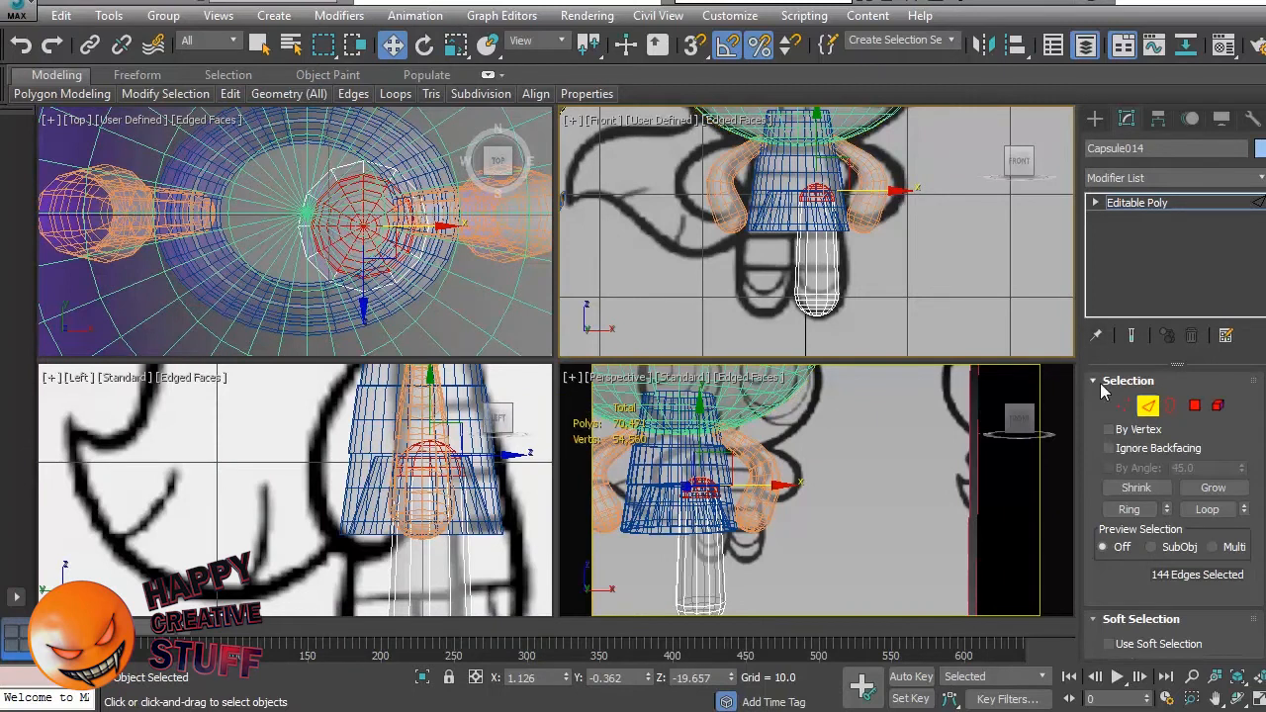
{"action": "left_click", "coordinate": [1148, 408]}
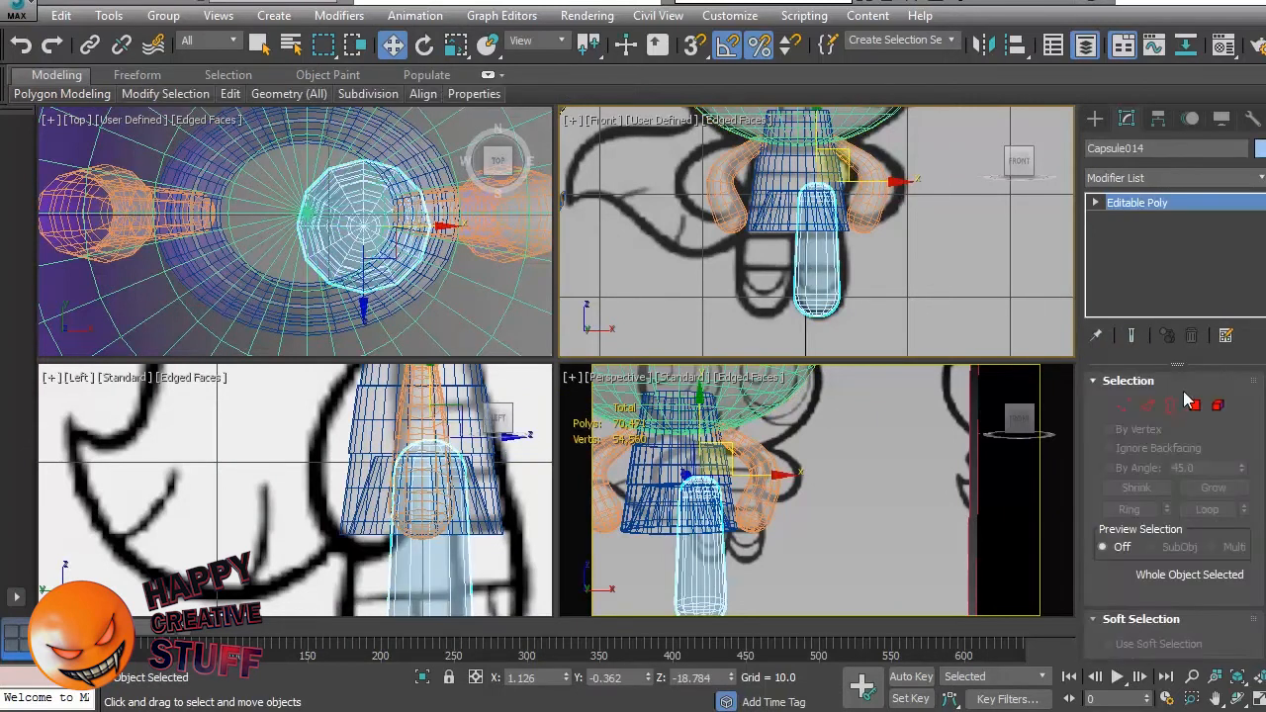
Select the leg's 12 vertical side edges and connect them with several horizontal segments.
{"action": "left_click", "coordinate": [1148, 405]}
{"action": "left_click_drag", "start_coordinate": [851, 255], "coordinate": [766, 251]}
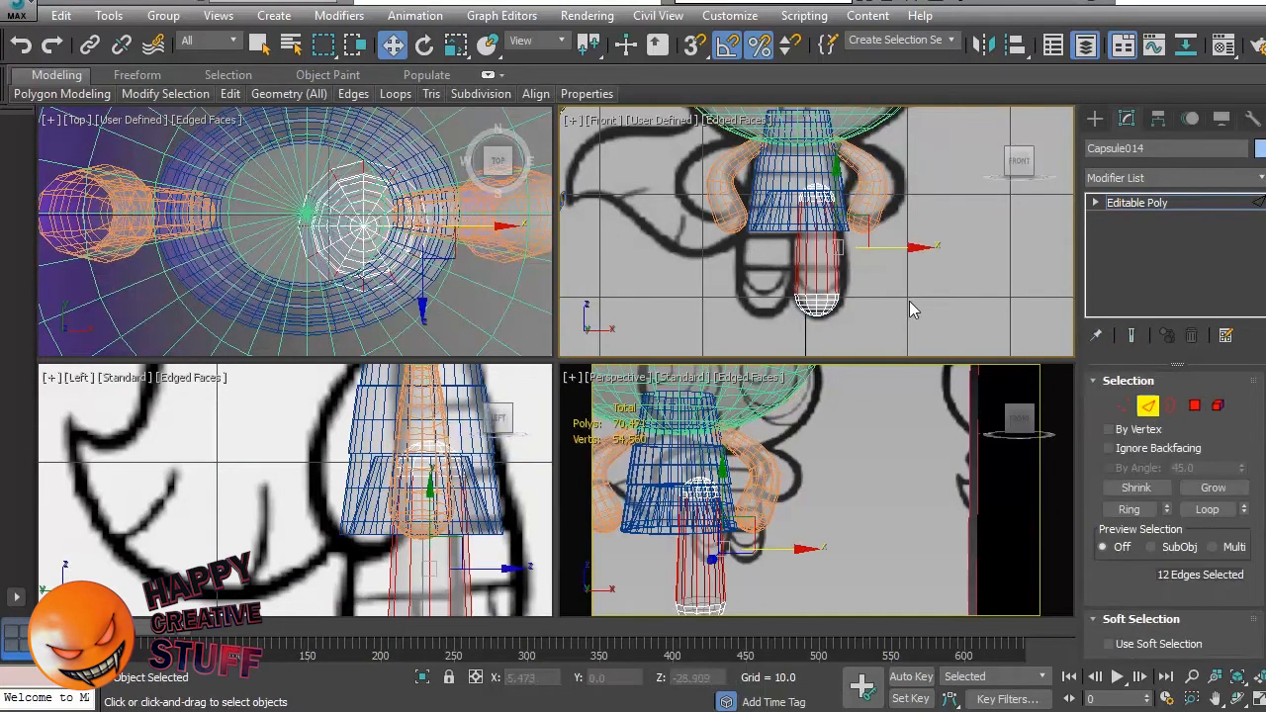
{"action": "scroll", "coordinate": [1254, 559], "scroll_direction": "down", "scroll_amount": 5}
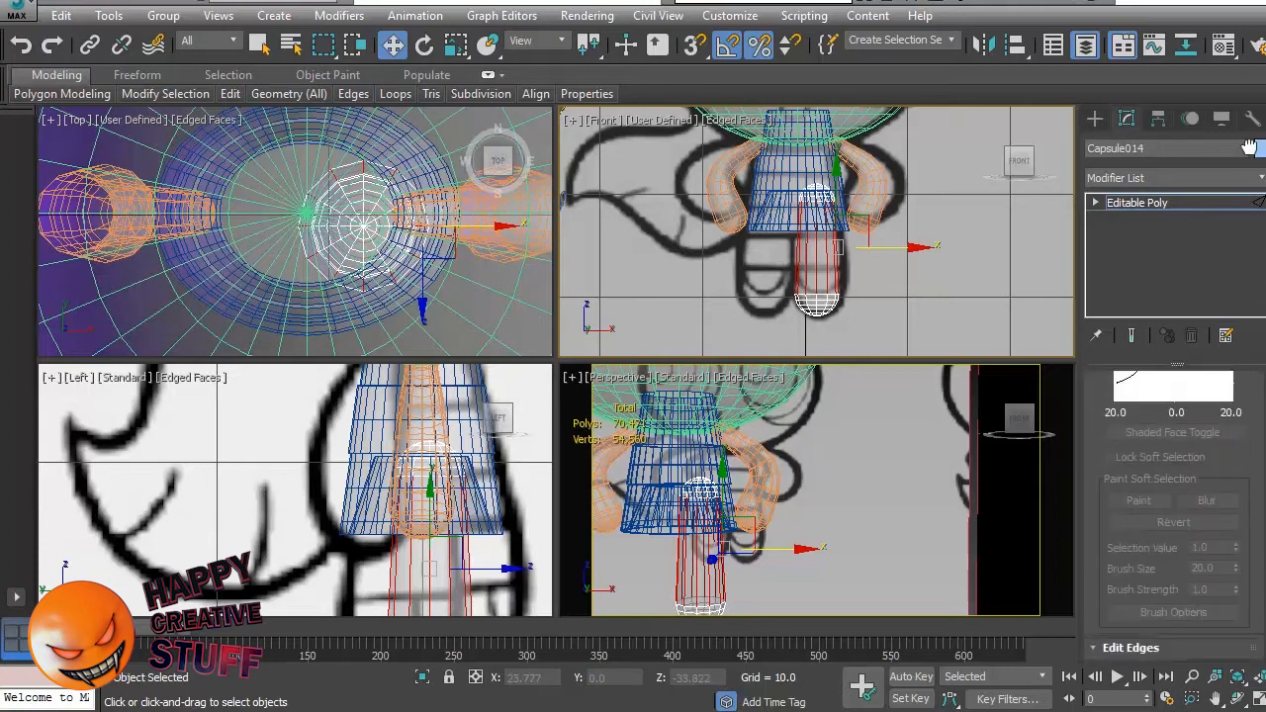
{"action": "scroll", "coordinate": [1260, 577], "scroll_direction": "up", "scroll_amount": 5}
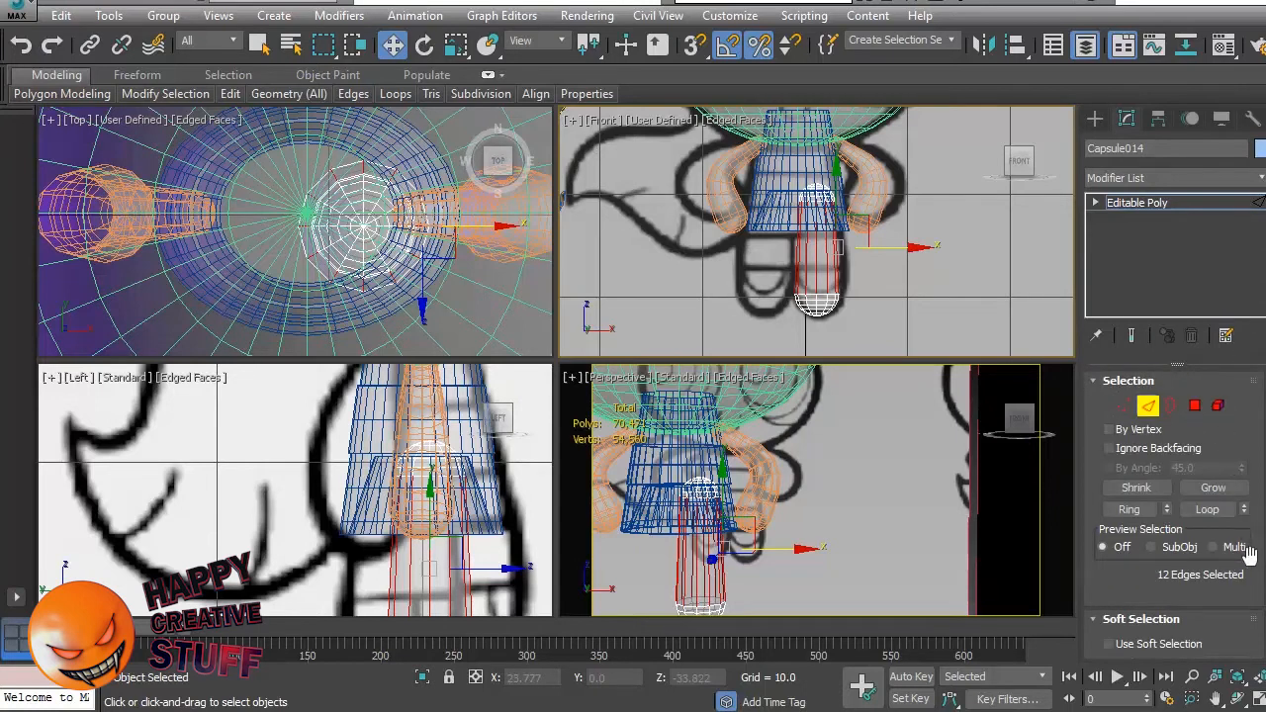
{"action": "scroll", "coordinate": [1250, 556], "scroll_direction": "down", "scroll_amount": 4}
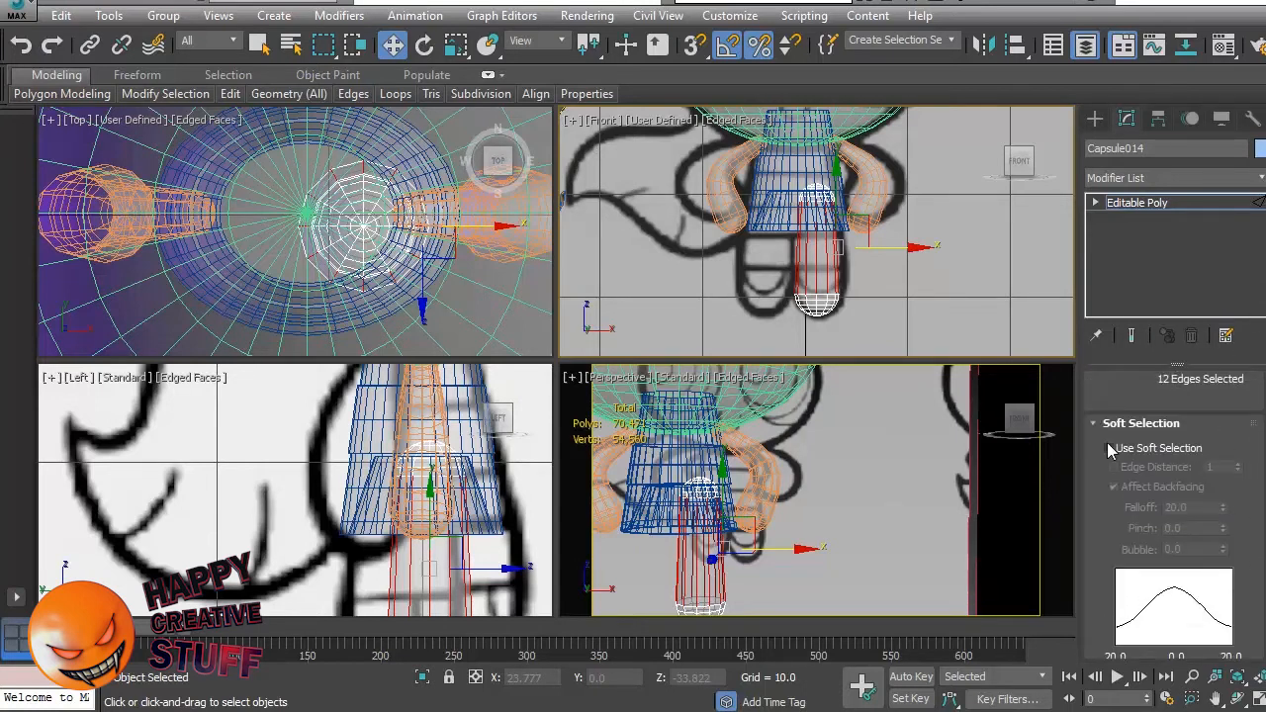
{"action": "left_click", "coordinate": [1102, 425]}
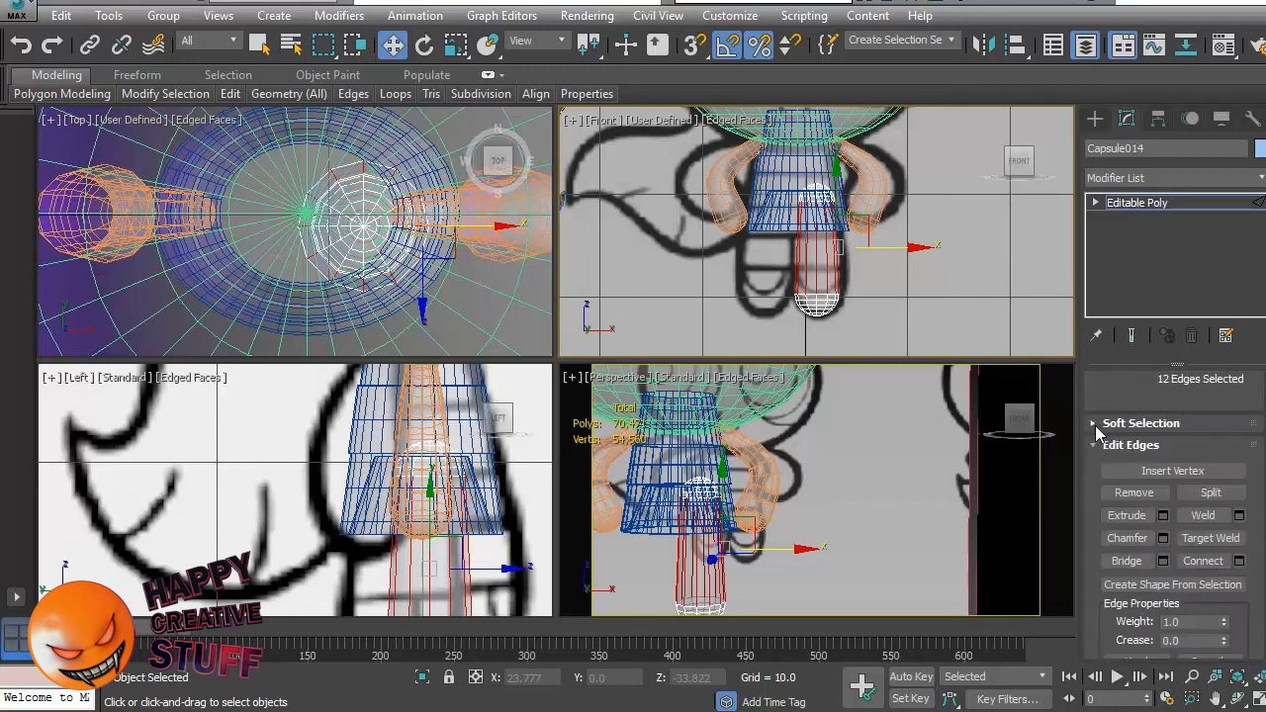
{"action": "left_click", "coordinate": [1239, 561]}
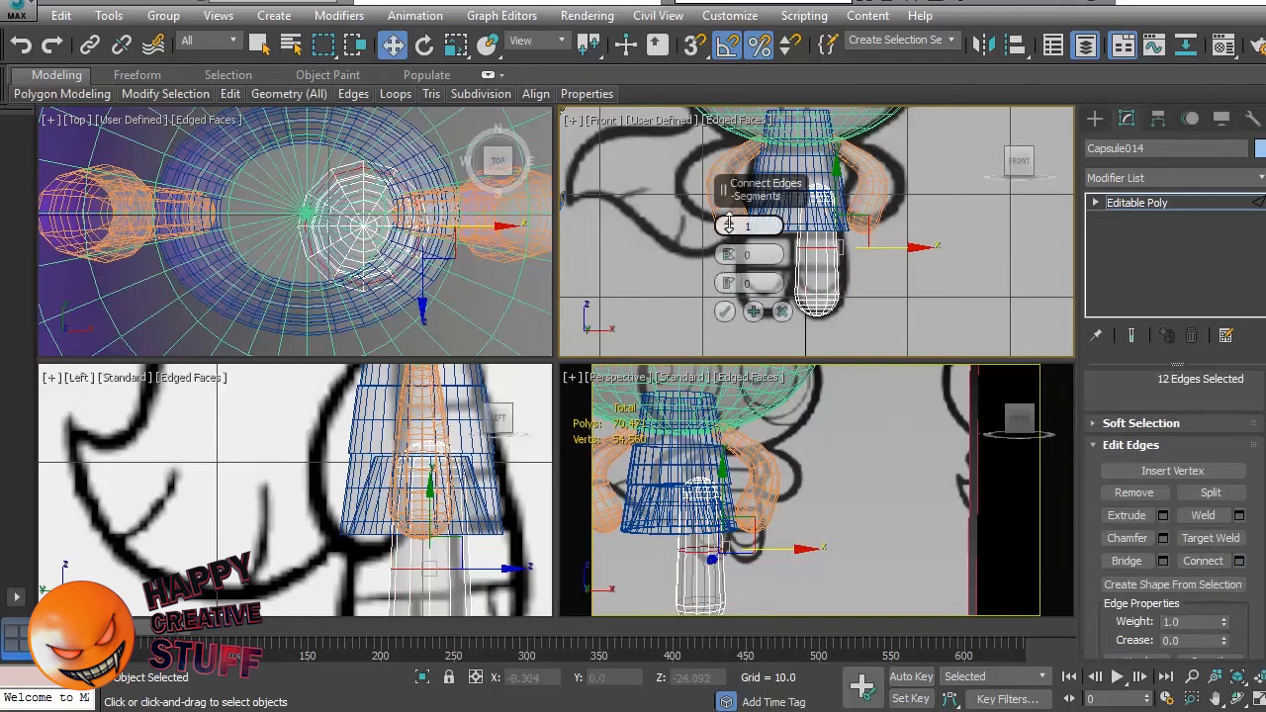
{"action": "left_click", "coordinate": [724, 310]}
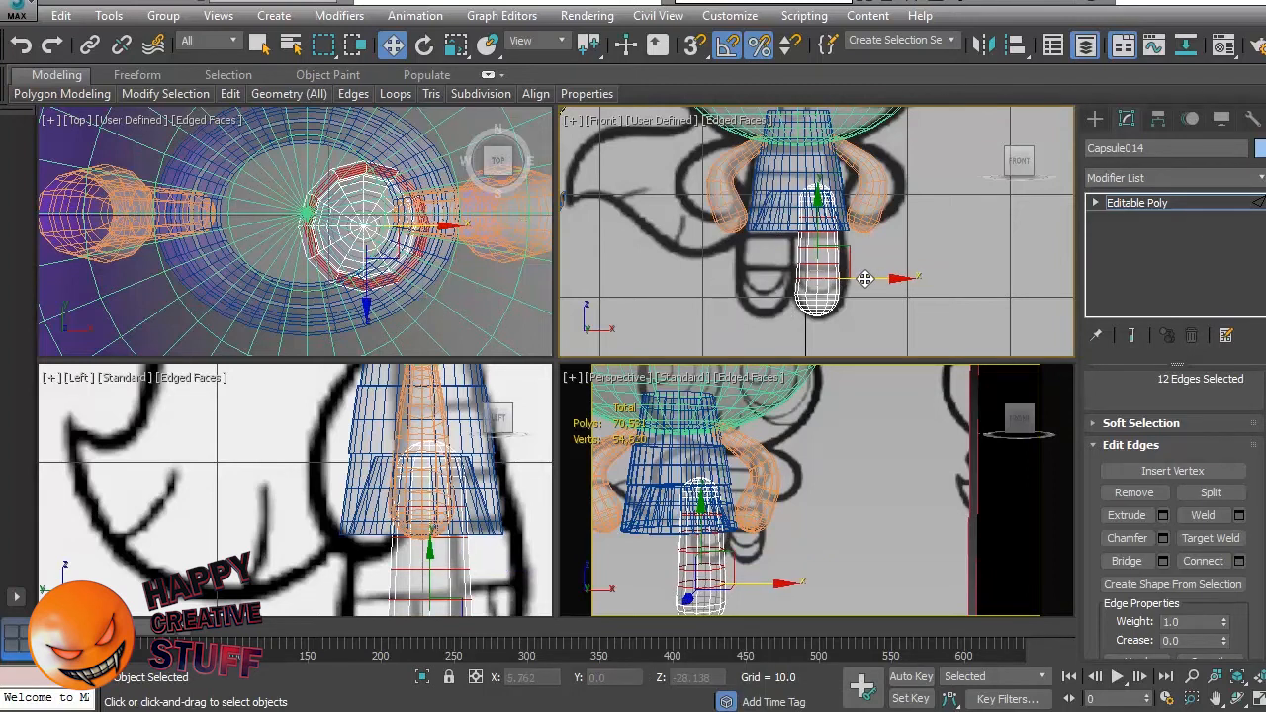
Exit edge editing on the leg and rotate the whole leg so its lower end tilts slightly outward in the front view.
{"action": "left_click", "coordinate": [929, 313]}
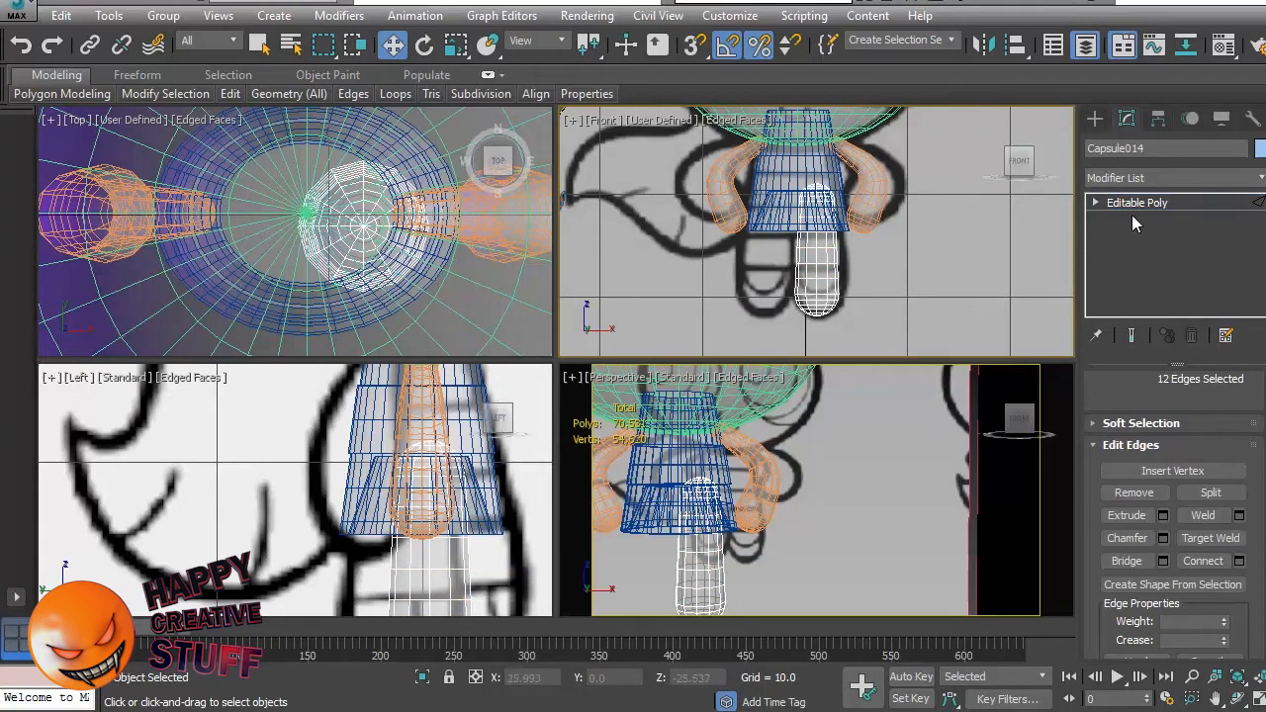
{"action": "left_click", "coordinate": [800, 265]}
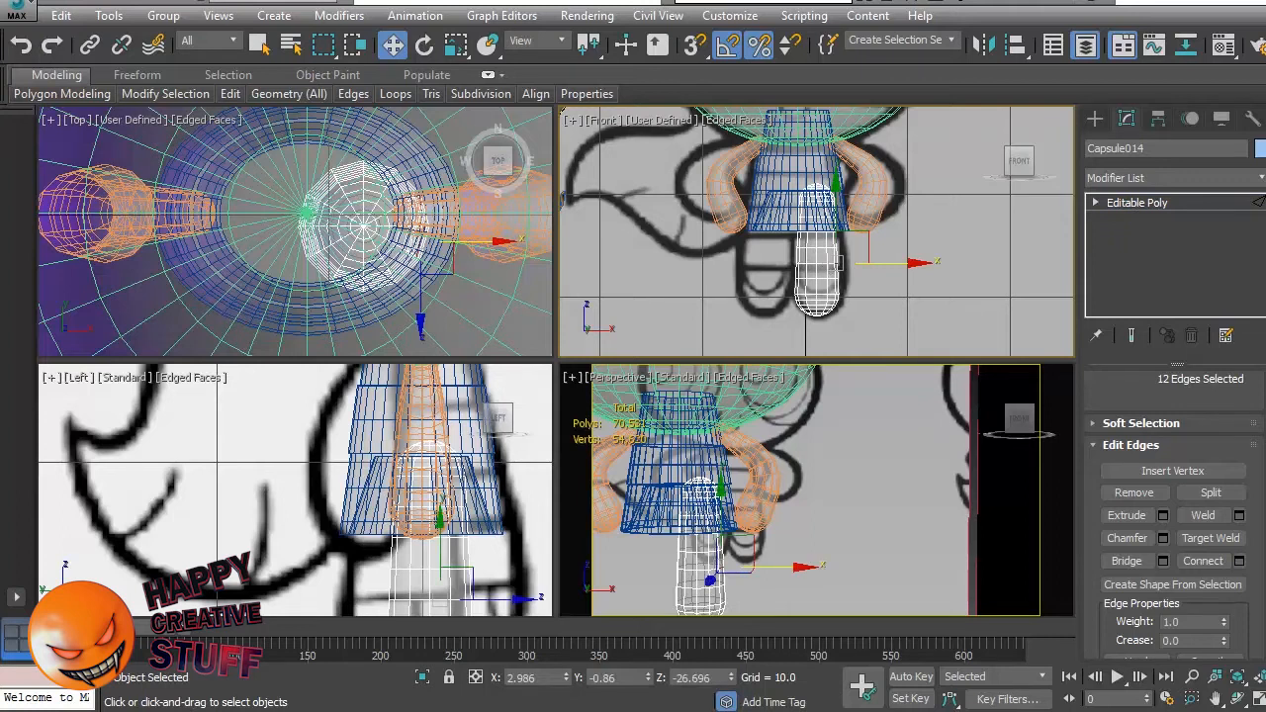
{"action": "scroll", "coordinate": [1173, 494], "scroll_direction": "up", "scroll_amount": 4}
{"action": "left_click", "coordinate": [1149, 406]}
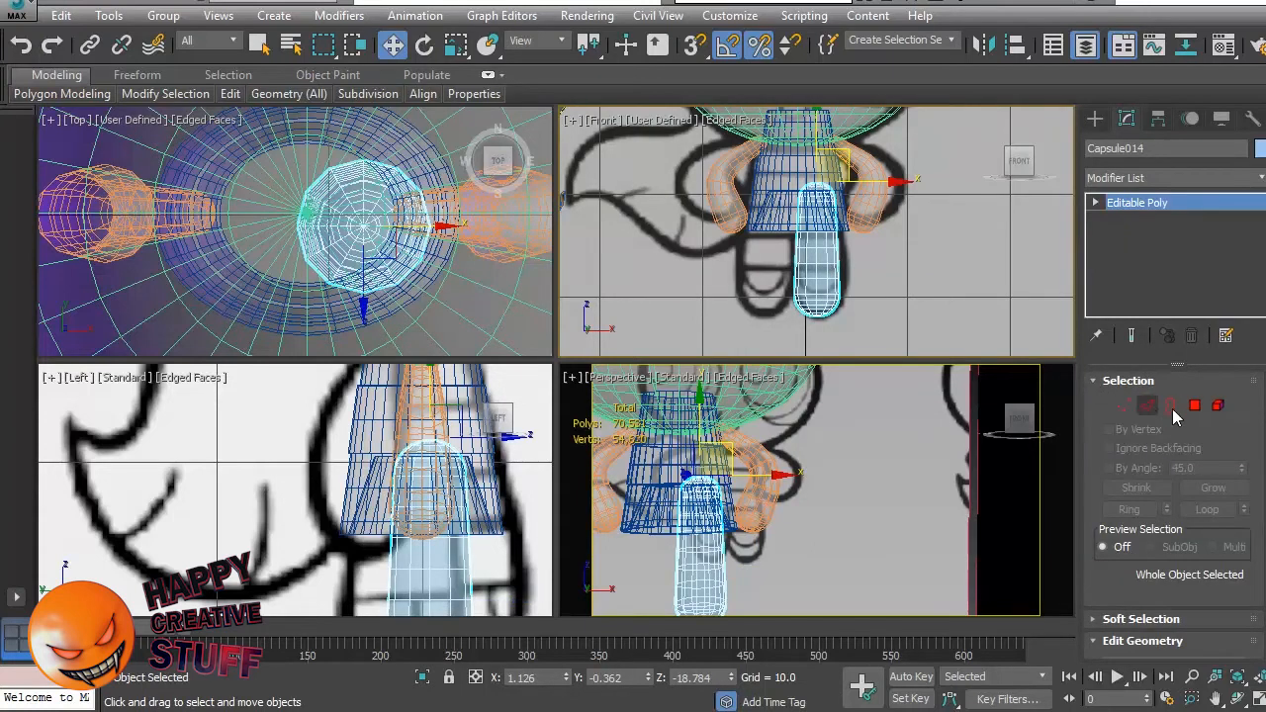
{"action": "left_click", "coordinate": [902, 310]}
{"action": "left_click", "coordinate": [812, 271]}
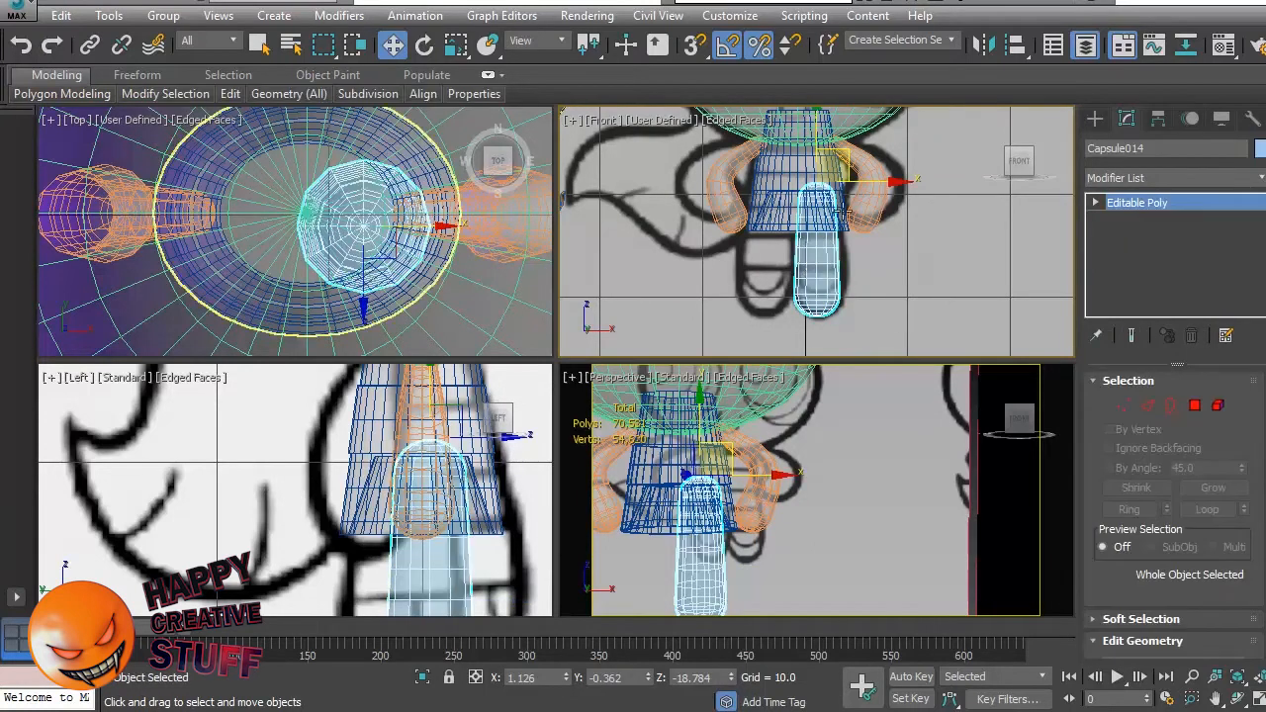
{"action": "key", "text": "e"}
{"action": "mouse_move", "coordinate": [888, 206]}
{"action": "left_mouse_down"}
{"action": "mouse_move", "coordinate": [865, 181]}
{"action": "mouse_move", "coordinate": [824, 185]}
{"action": "left_mouse_up"}
Clone the tilted leg, mirror the copy horizontally, and position it beside the original under the skirt.
{"action": "key", "text": "w"}
{"action": "left_click", "coordinate": [609, 445]}
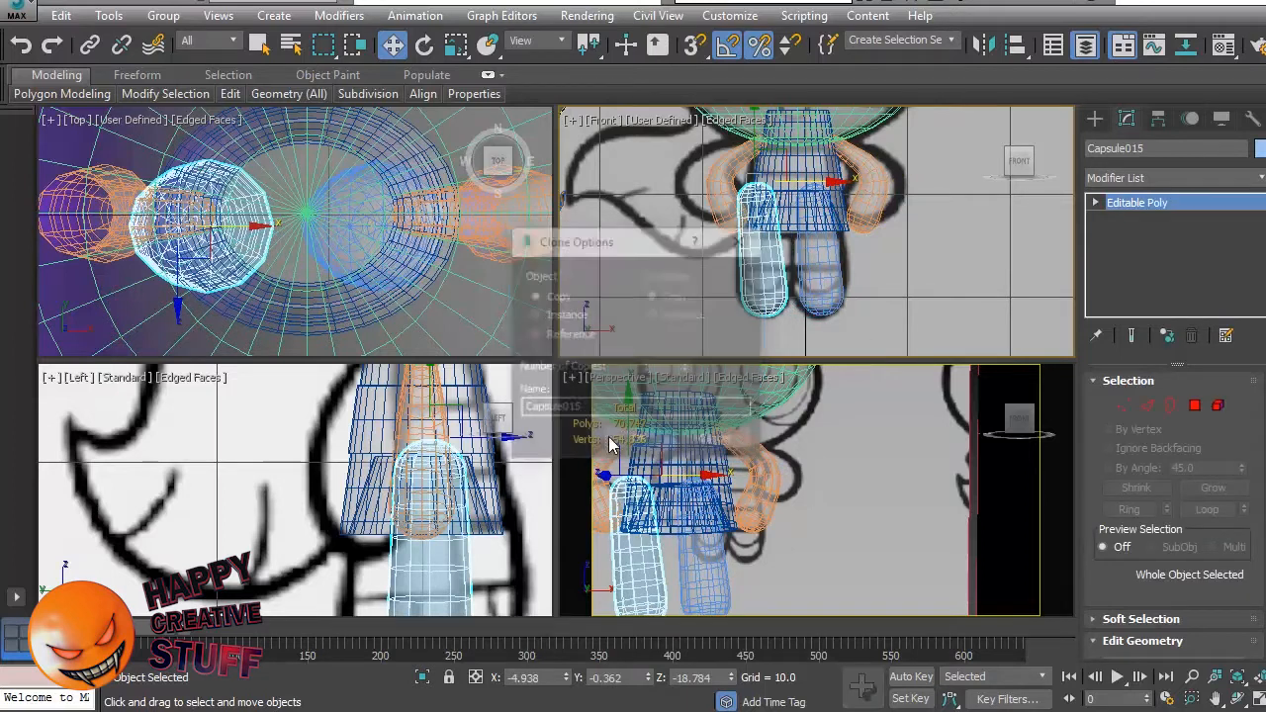
{"action": "left_click", "coordinate": [984, 44]}
{"action": "left_click", "coordinate": [580, 509]}
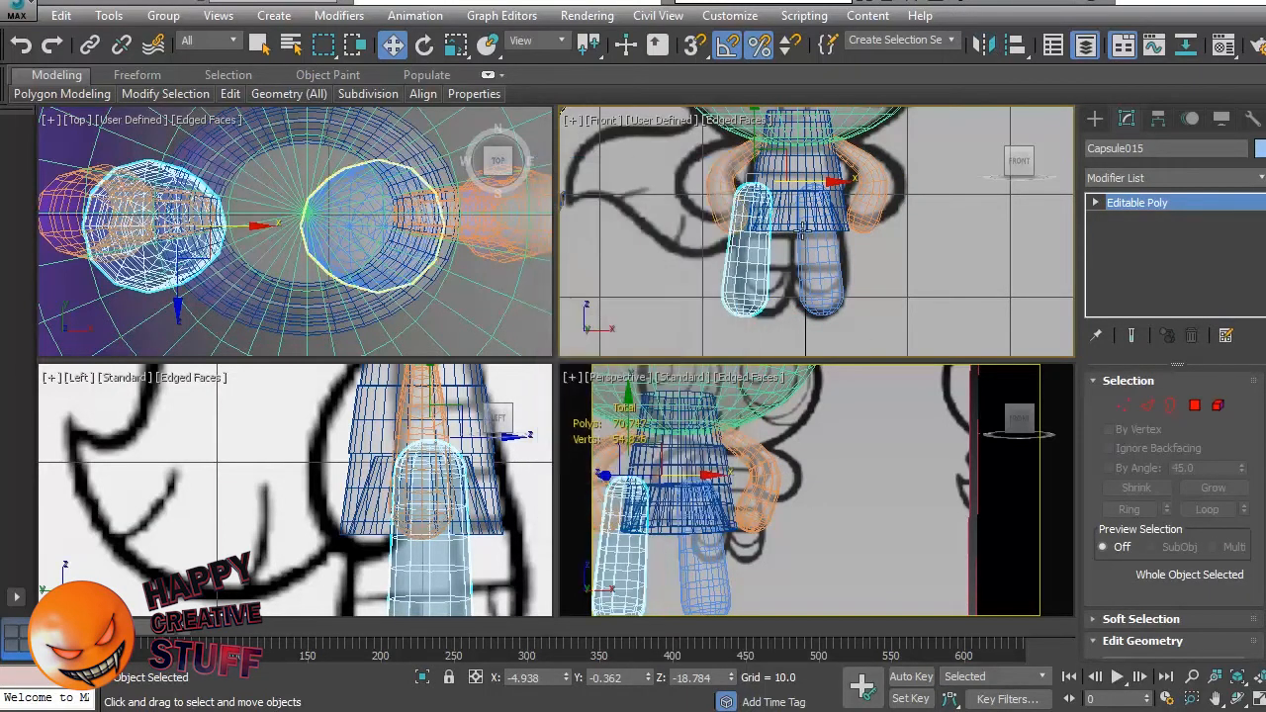
{"action": "left_click_drag", "start_coordinate": [810, 188], "coordinate": [837, 185]}
{"action": "left_click", "coordinate": [912, 278]}
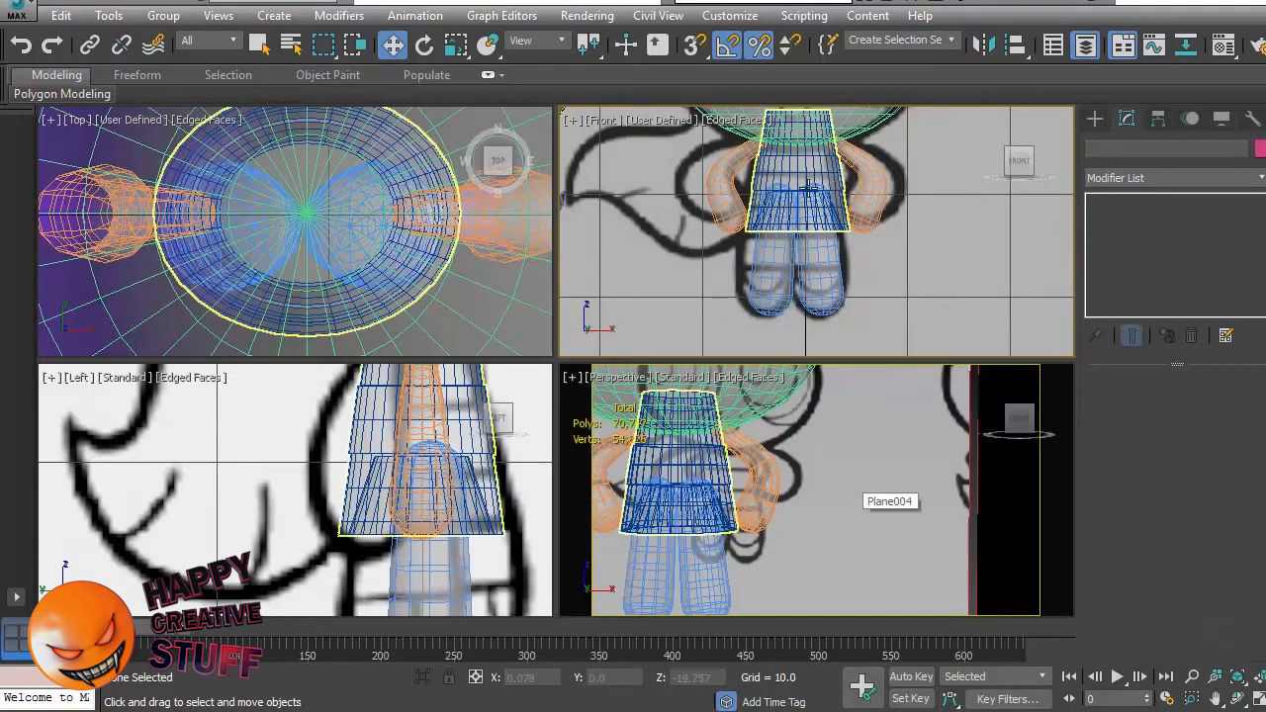
Examine the new arms and legs against the Blossom reference drawing and the finished character in the perspective view.
{"action": "left_click", "coordinate": [880, 186]}
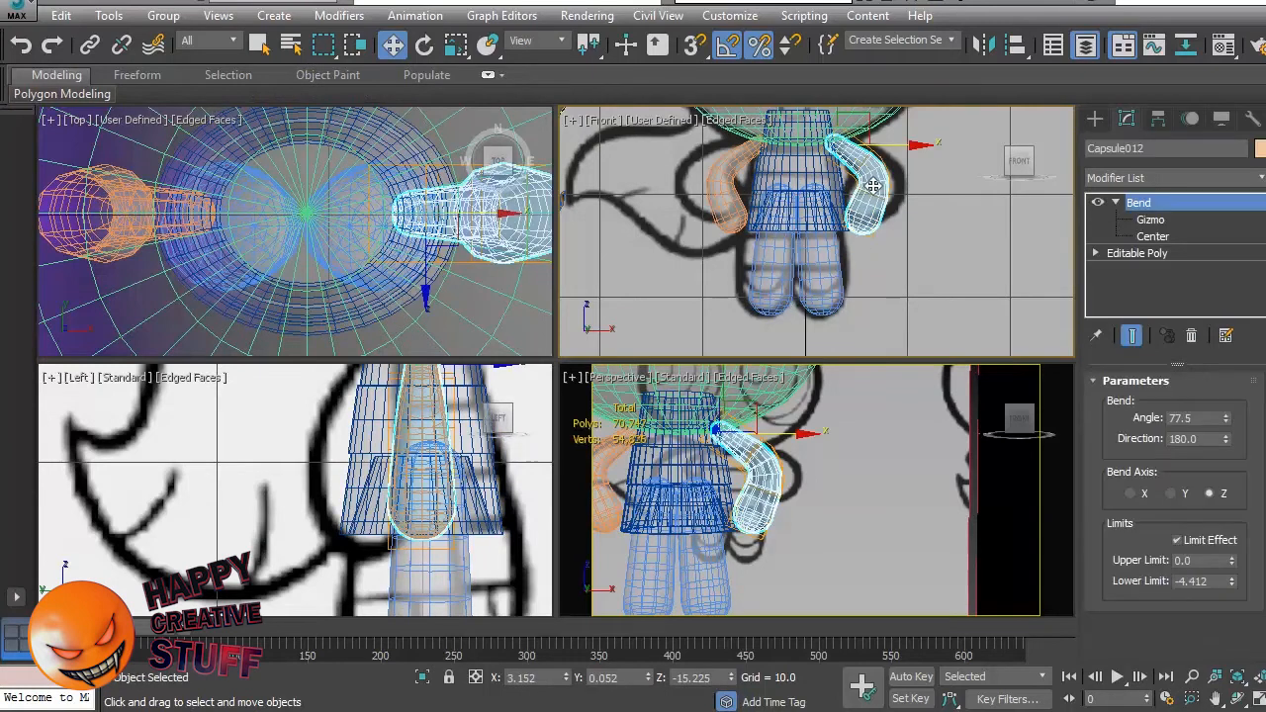
{"action": "left_click", "coordinate": [809, 285]}
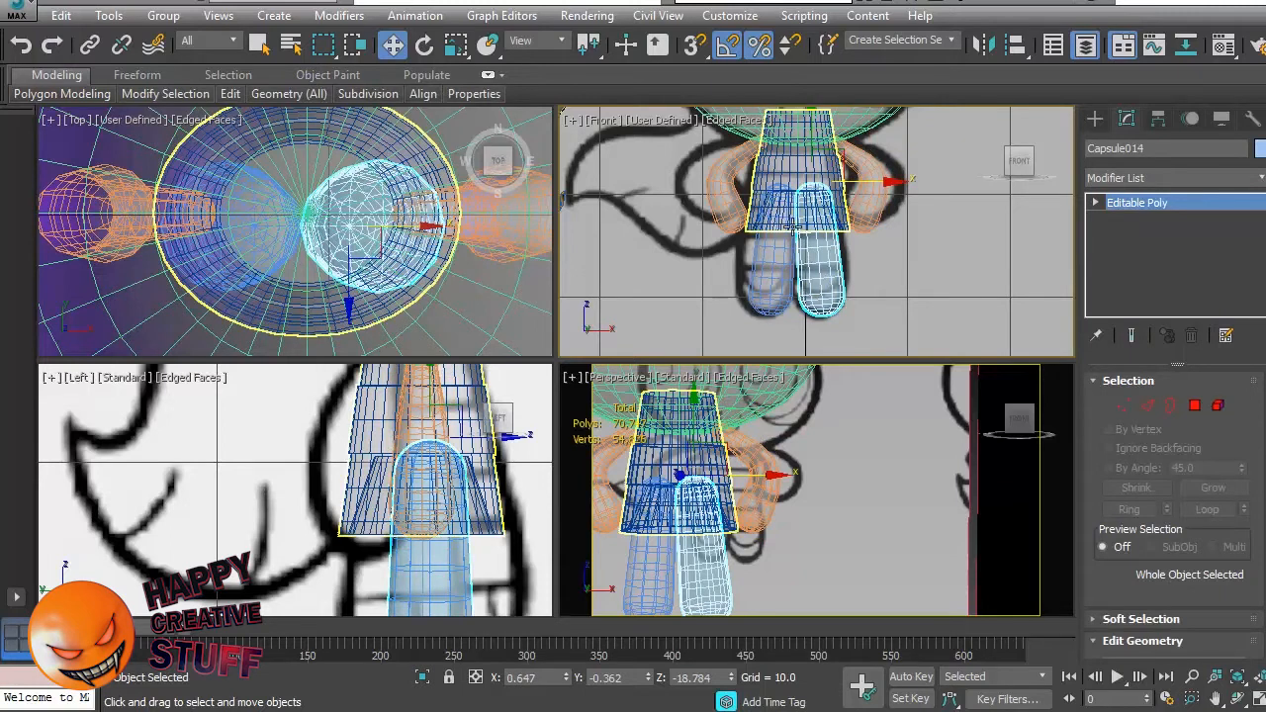
{"action": "left_click", "coordinate": [844, 534]}
{"action": "scroll", "coordinate": [816, 545], "scroll_direction": "down", "scroll_amount": 6}
{"action": "scroll", "coordinate": [705, 530], "scroll_direction": "up", "scroll_amount": 4}
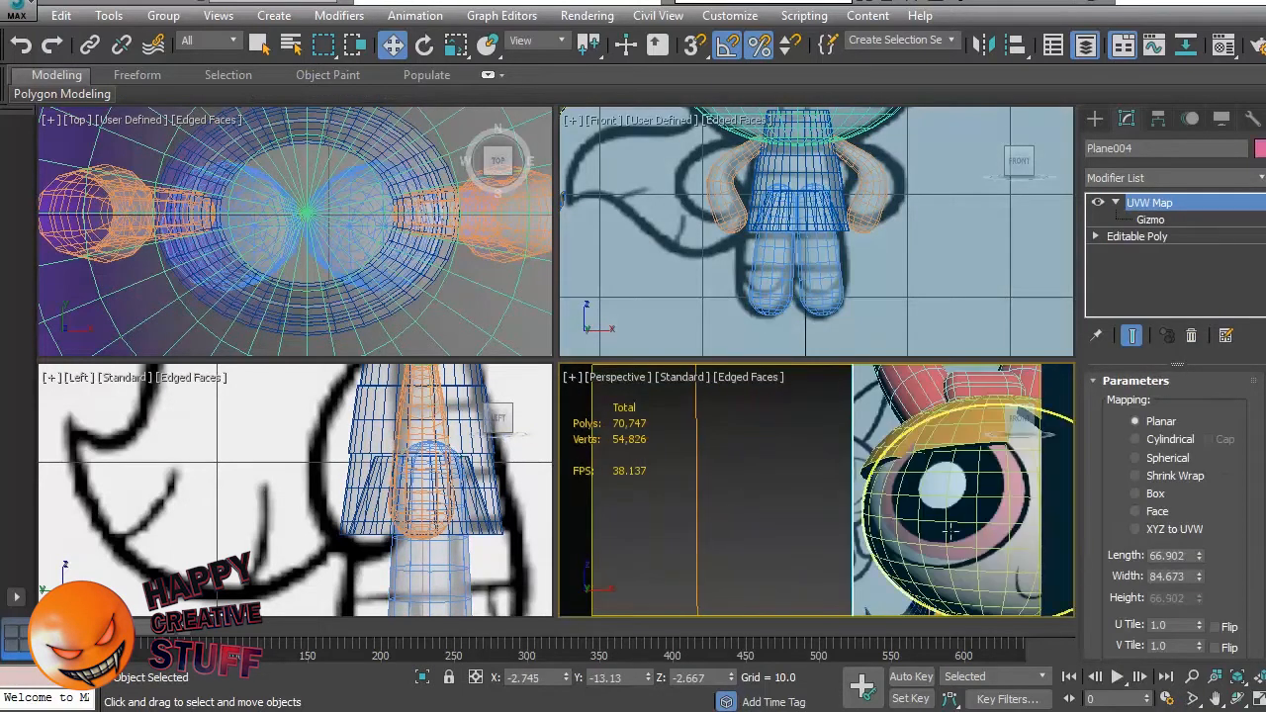
{"action": "middle_click_drag", "start_coordinate": [949, 532], "coordinate": [621, 476]}
{"action": "scroll", "coordinate": [776, 509], "scroll_direction": "down", "scroll_amount": 4}
{"action": "middle_click_drag", "start_coordinate": [877, 559], "coordinate": [844, 508]}
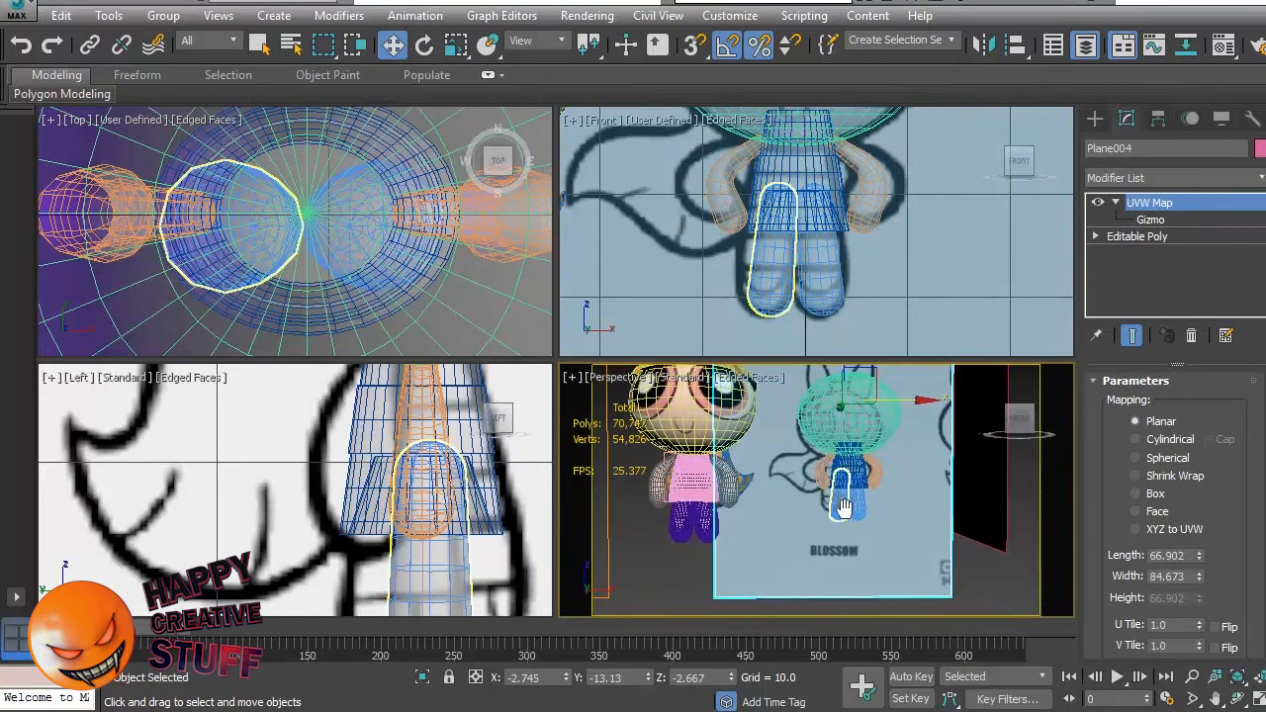
{"action": "scroll", "coordinate": [853, 502], "scroll_direction": "down", "scroll_amount": 4}
{"action": "scroll", "coordinate": [853, 499], "scroll_direction": "up", "scroll_amount": 4}
{"action": "middle_click_drag", "start_coordinate": [837, 391], "coordinate": [872, 431]}
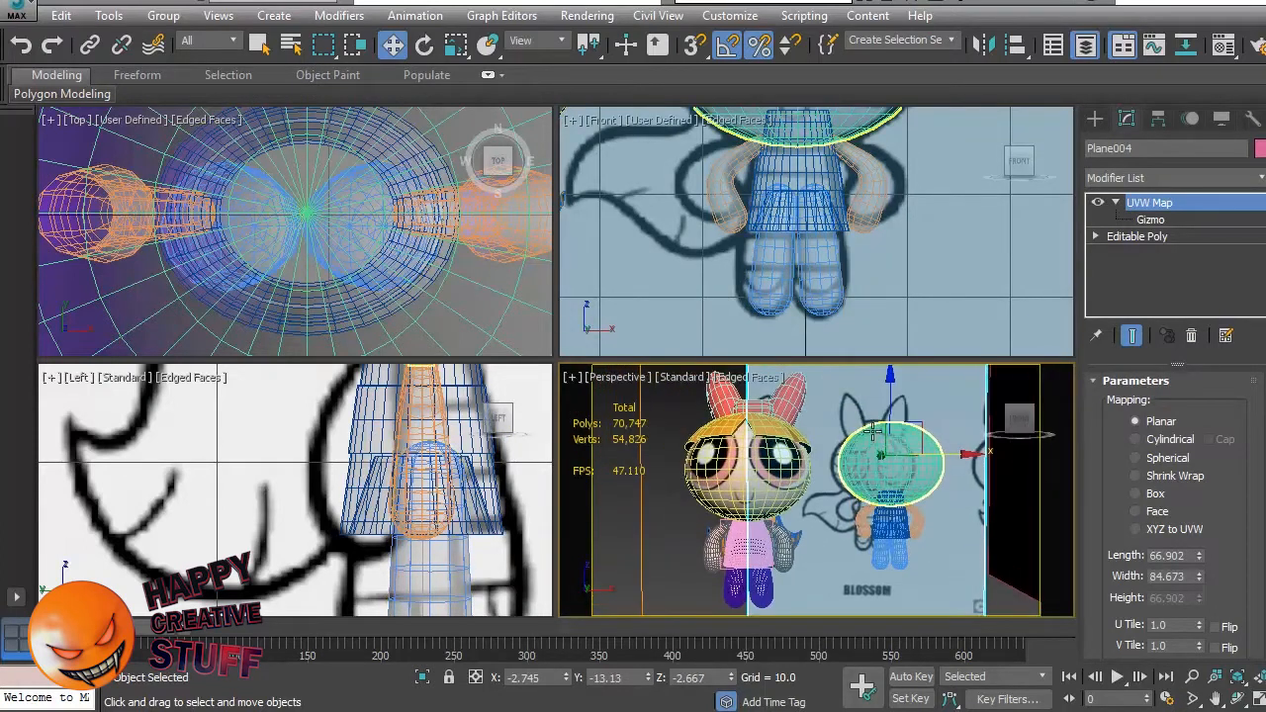